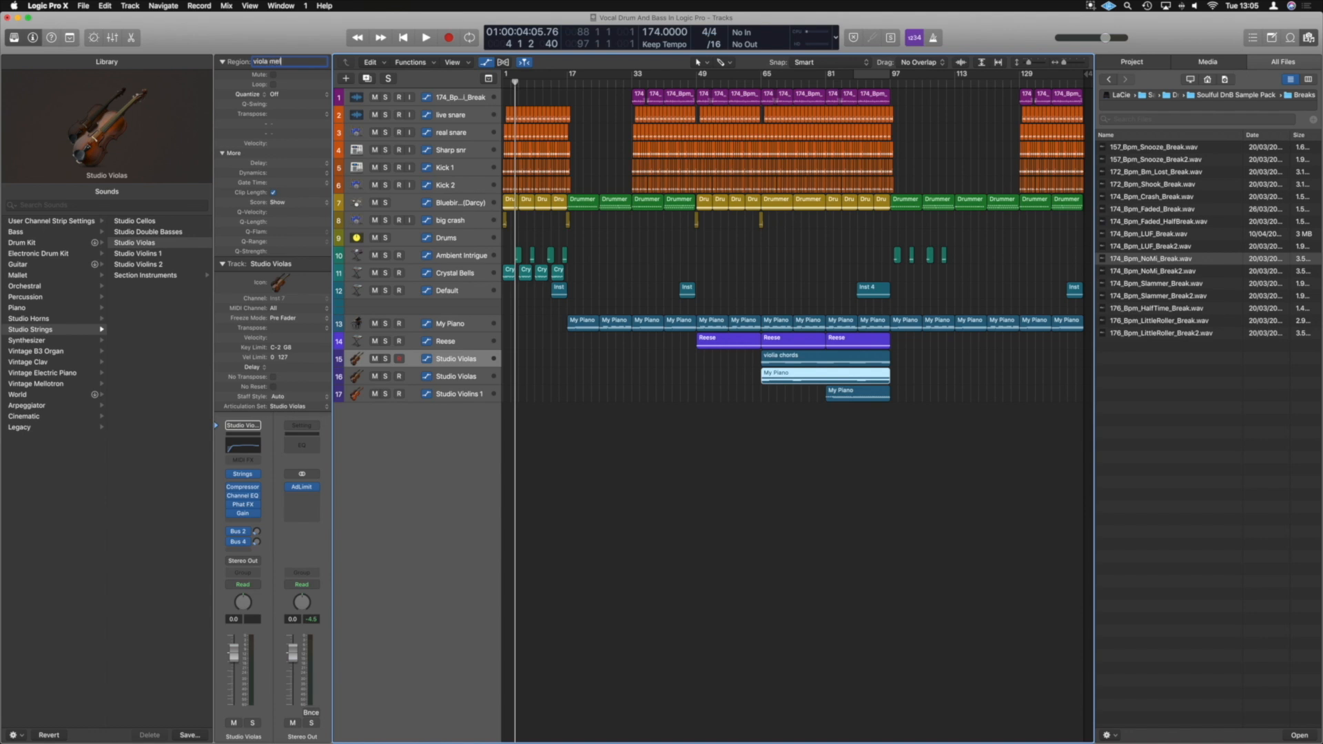
Step: Rename the bar 81 violin region "vio mel" and name the three string tracks after their regions
type("vio me")
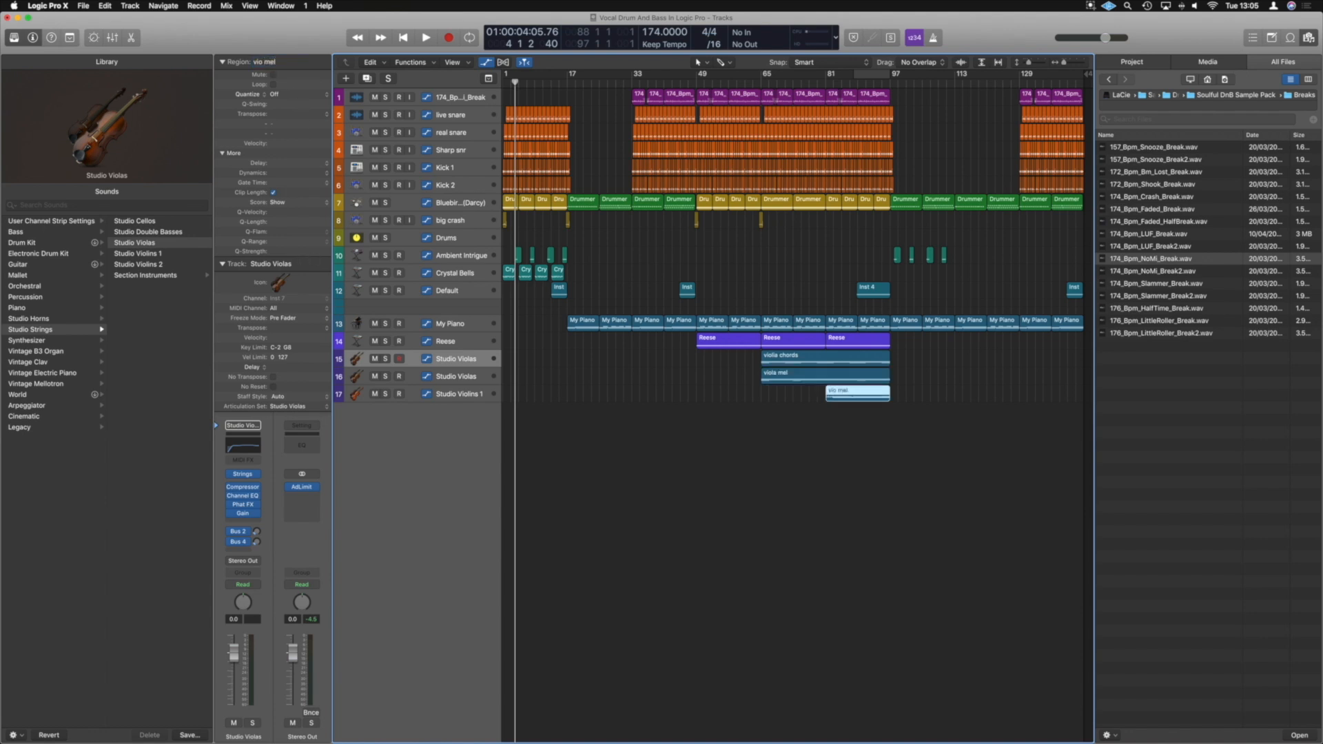
left_click_drag(904, 355, 750, 417)
left_click(289, 31)
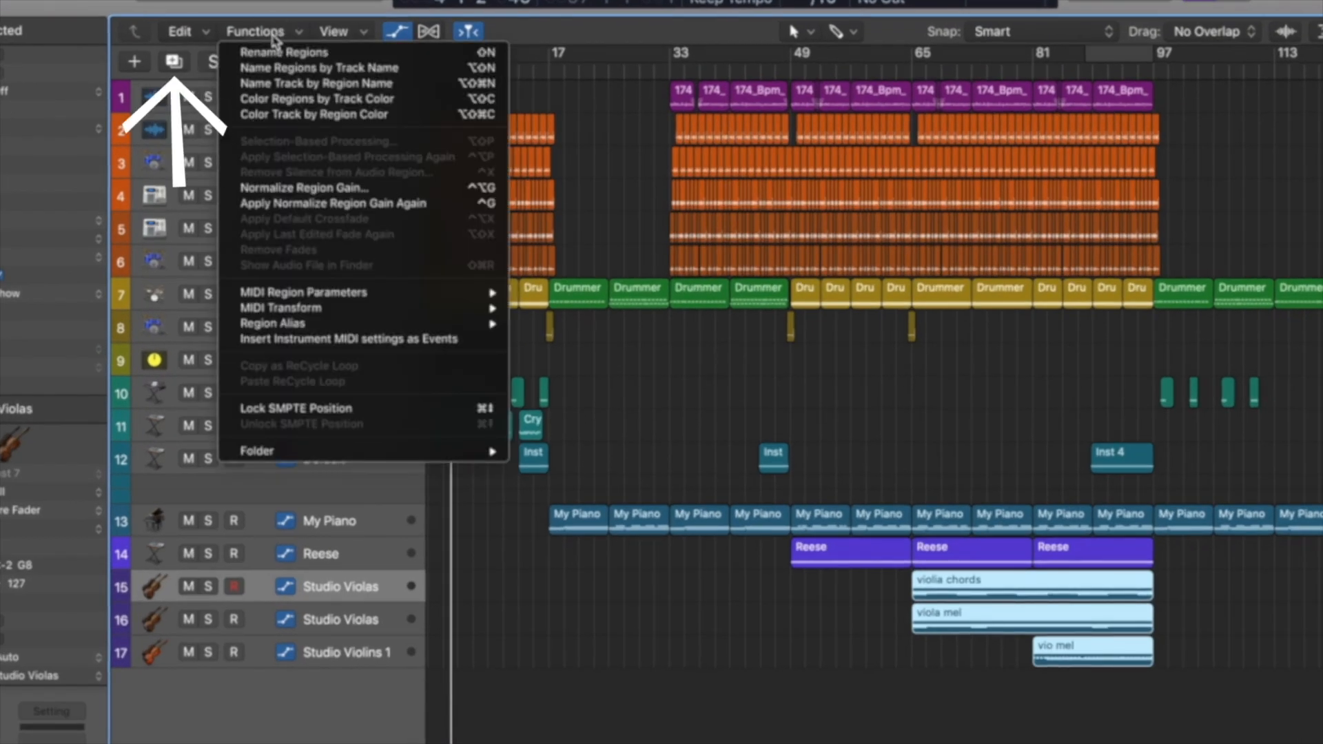
left_click(316, 82)
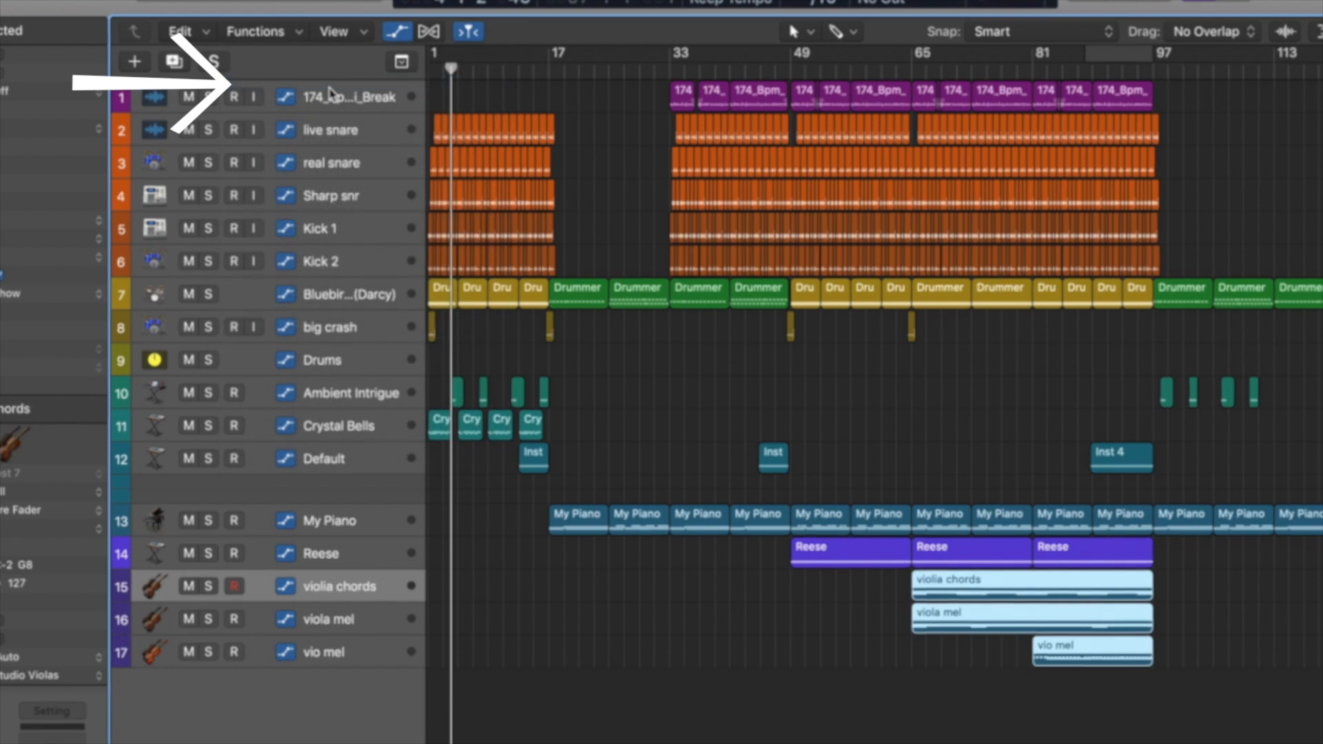
Step: Color the three string tracks by their region color and play back the passage from about bar 95
left_click(256, 31)
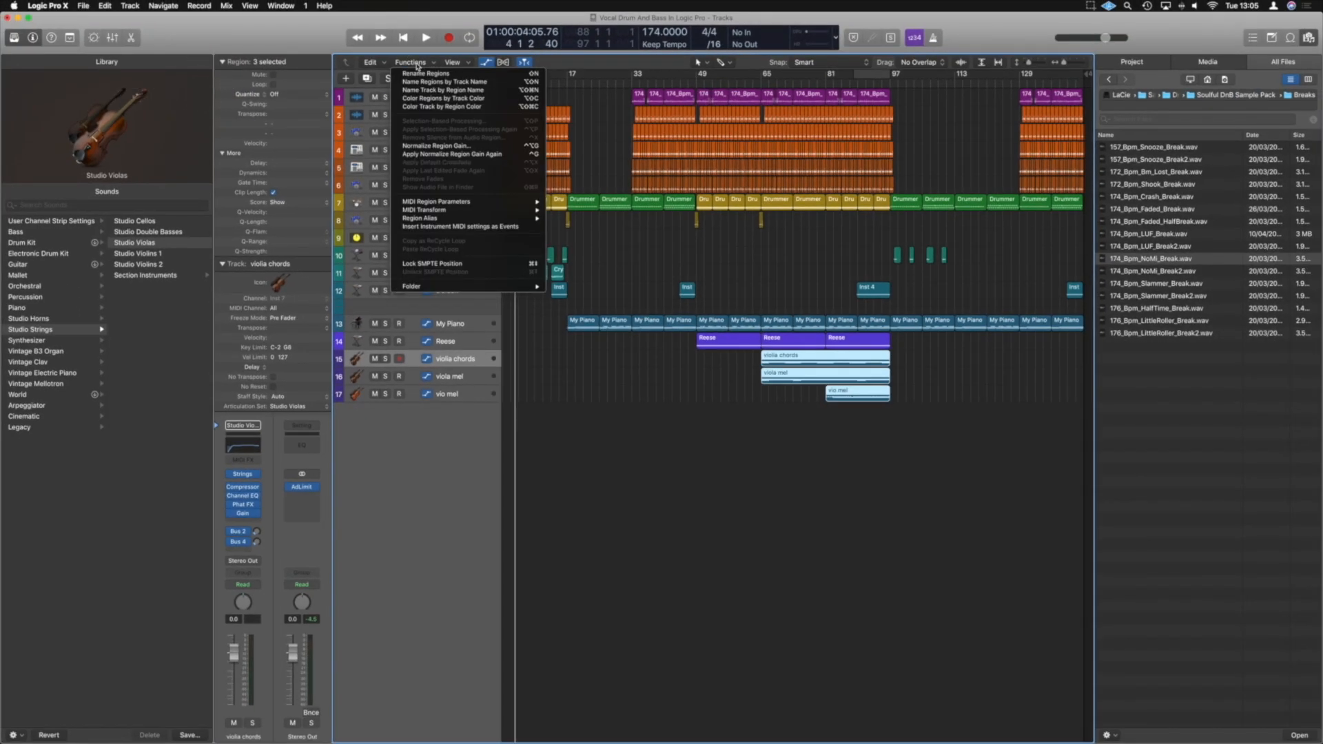
left_click(442, 106)
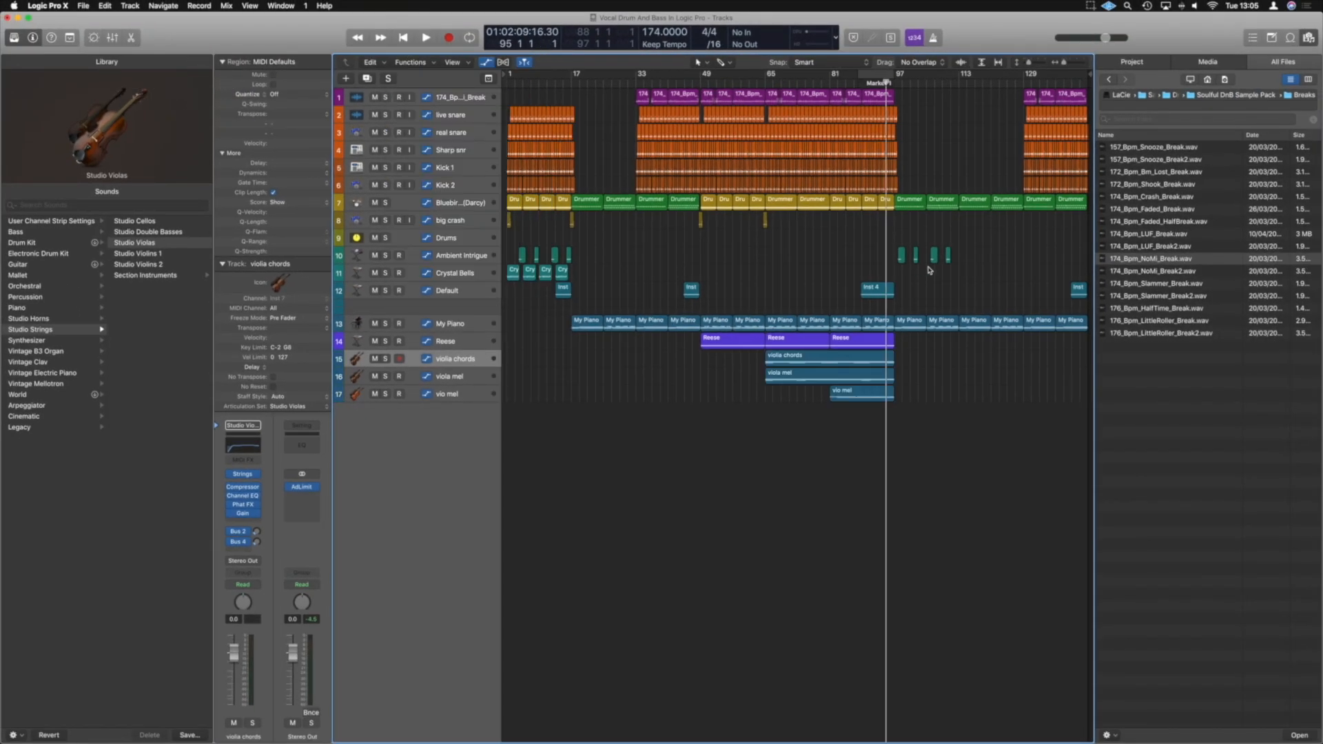
key("space")
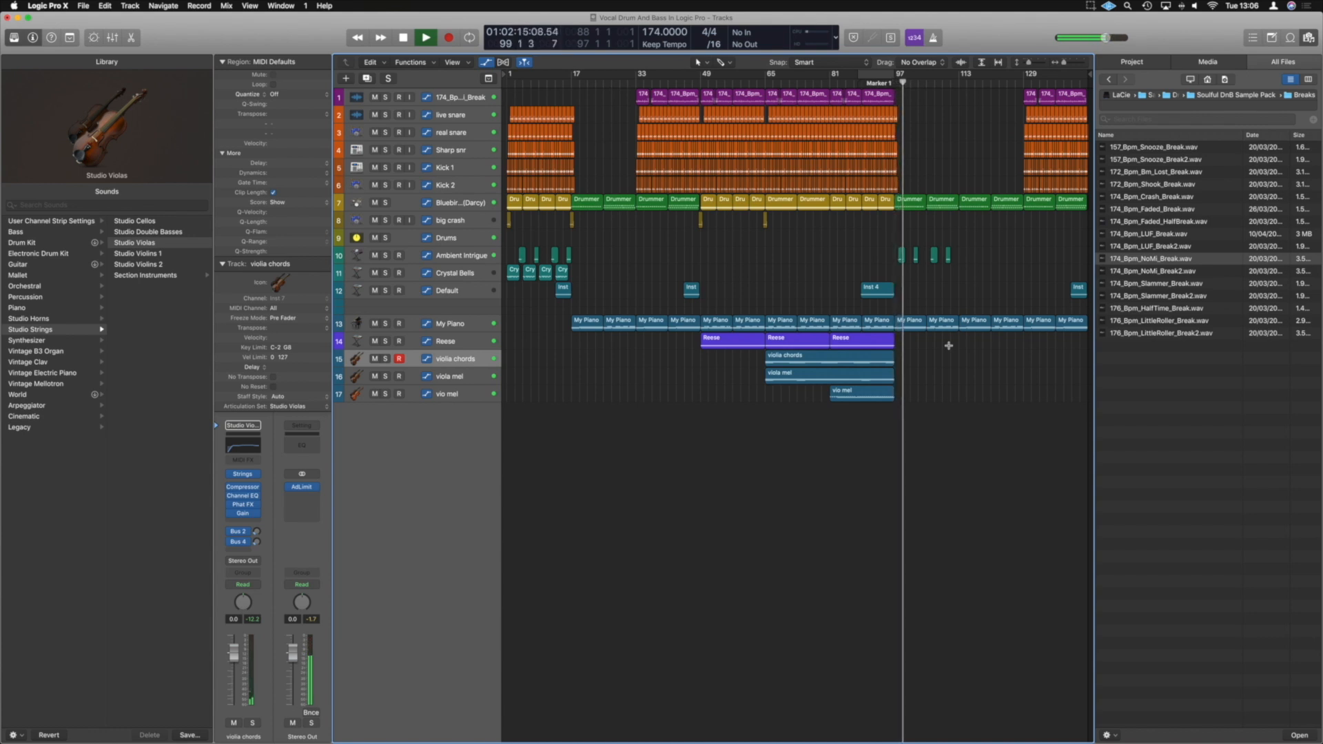
key("super+Right")
key("super+Right")
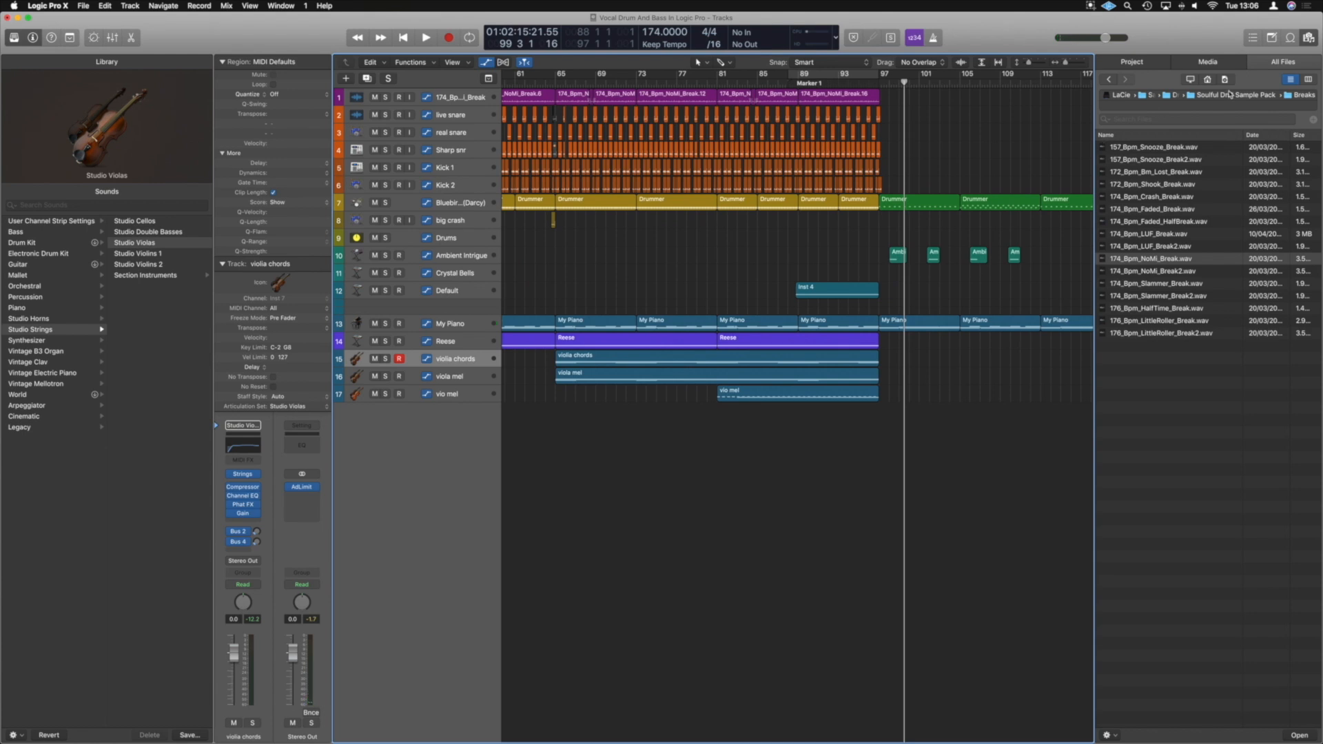
Step: Search the Apple Loops library for "crash" with the signature filter set to Any
left_click(1290, 39)
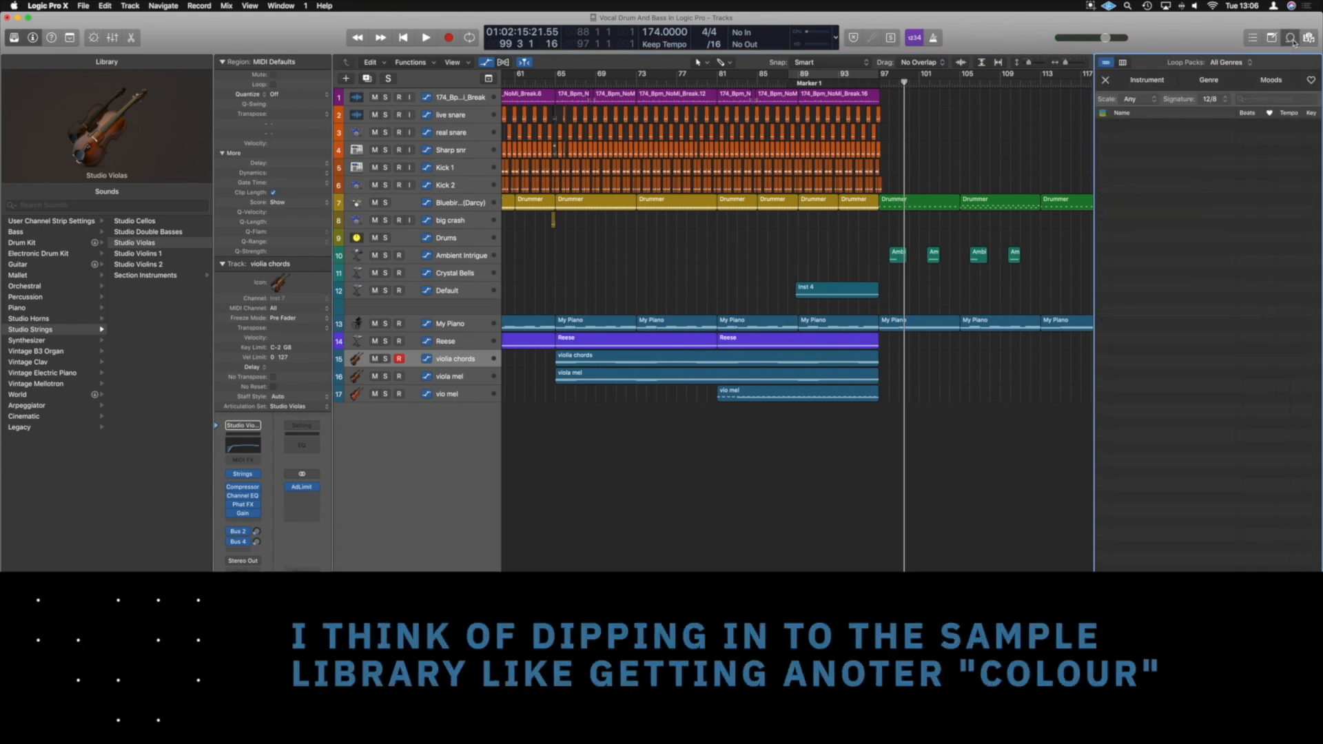
left_click(1161, 80)
left_click(1290, 39)
left_click(1290, 39)
left_click(1270, 101)
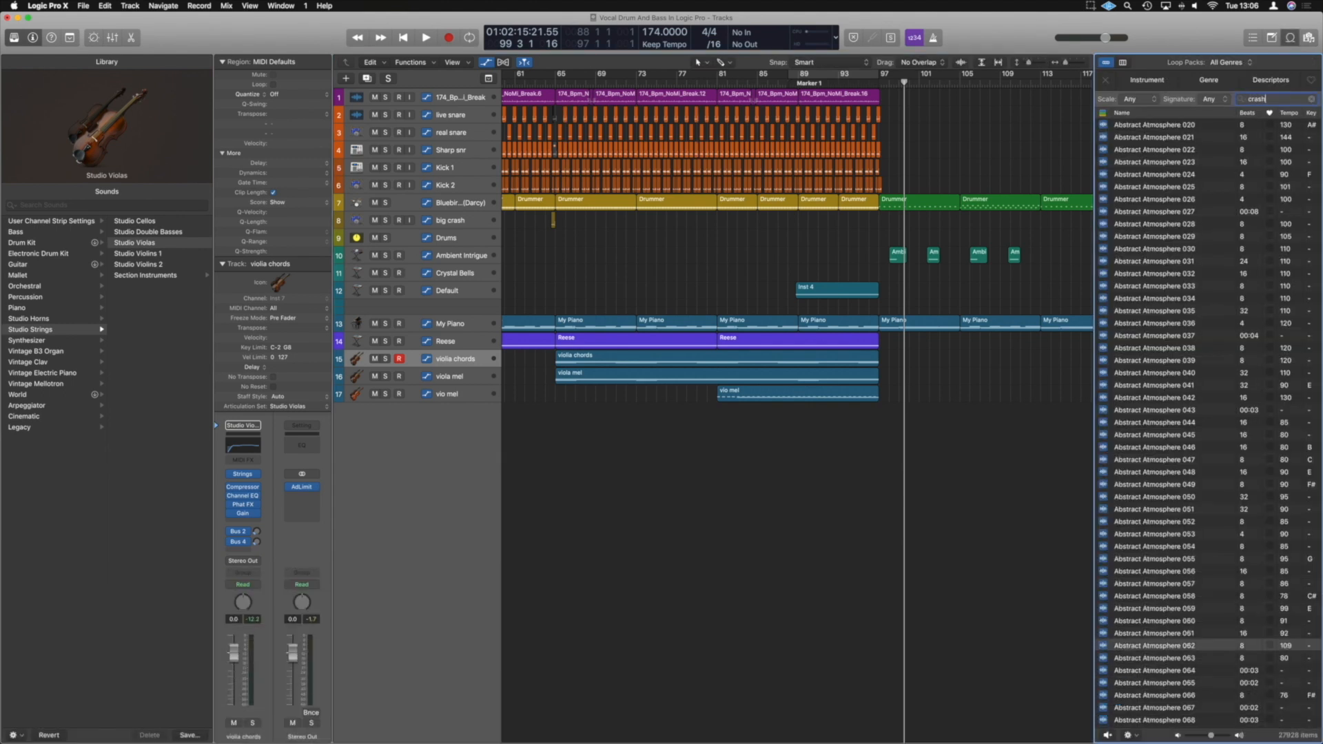
key("Return")
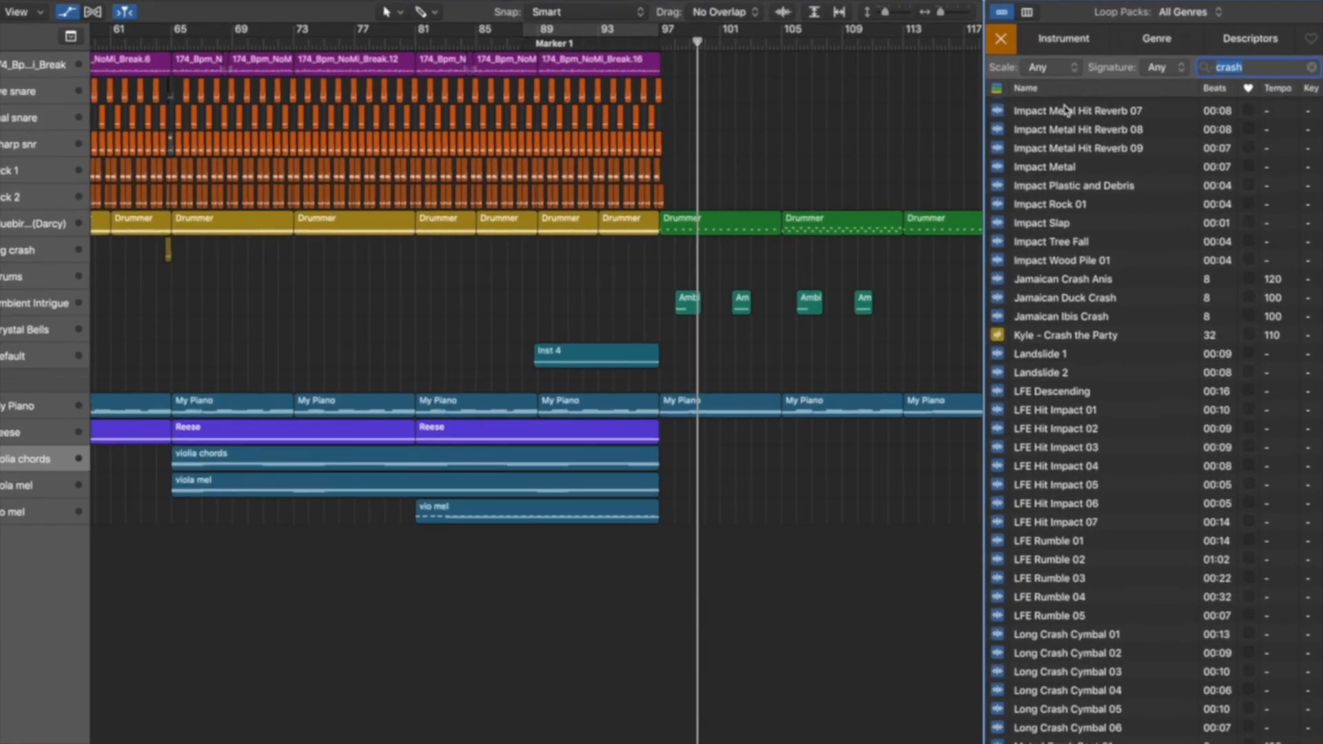
Step: Audition the impact and crash loops and add Long Crash Cymbal 01 on a new track at bar 97
left_click(1150, 128)
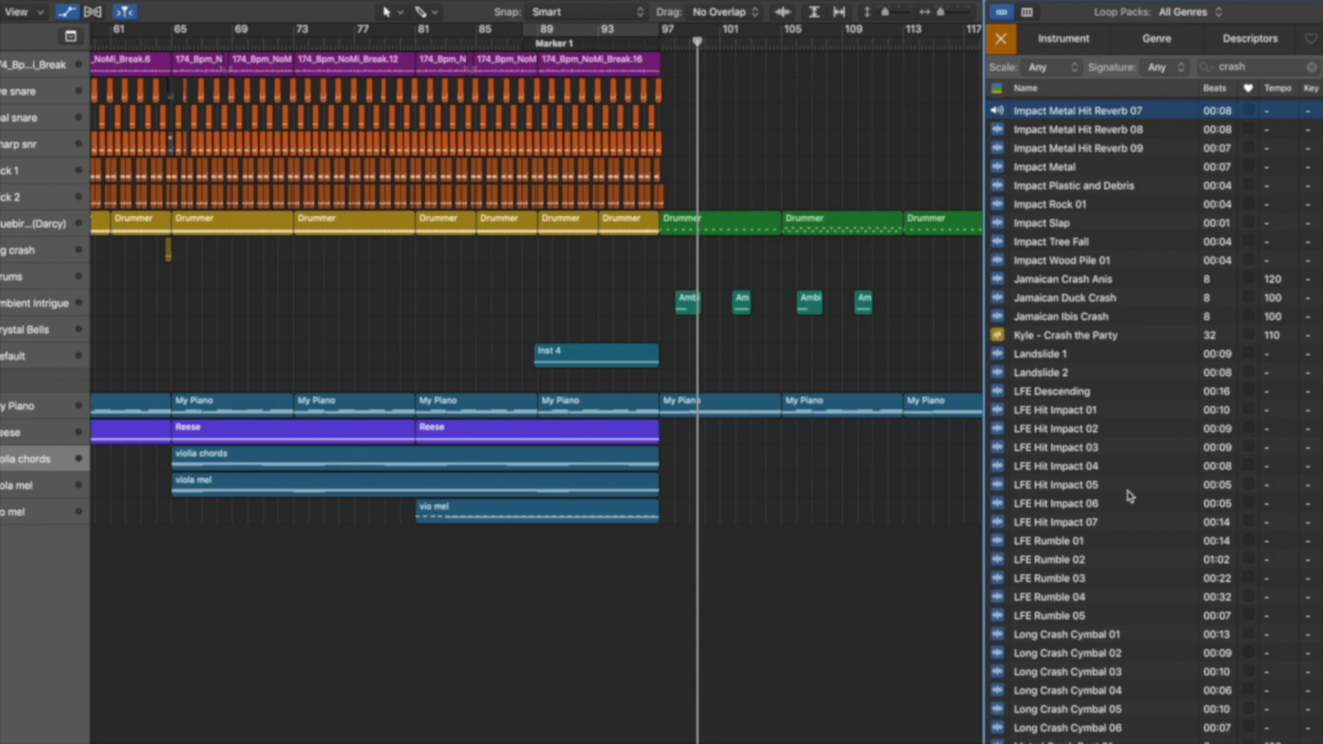
left_click(1042, 449)
scroll(1059, 613, "down", 1)
left_click(1059, 612)
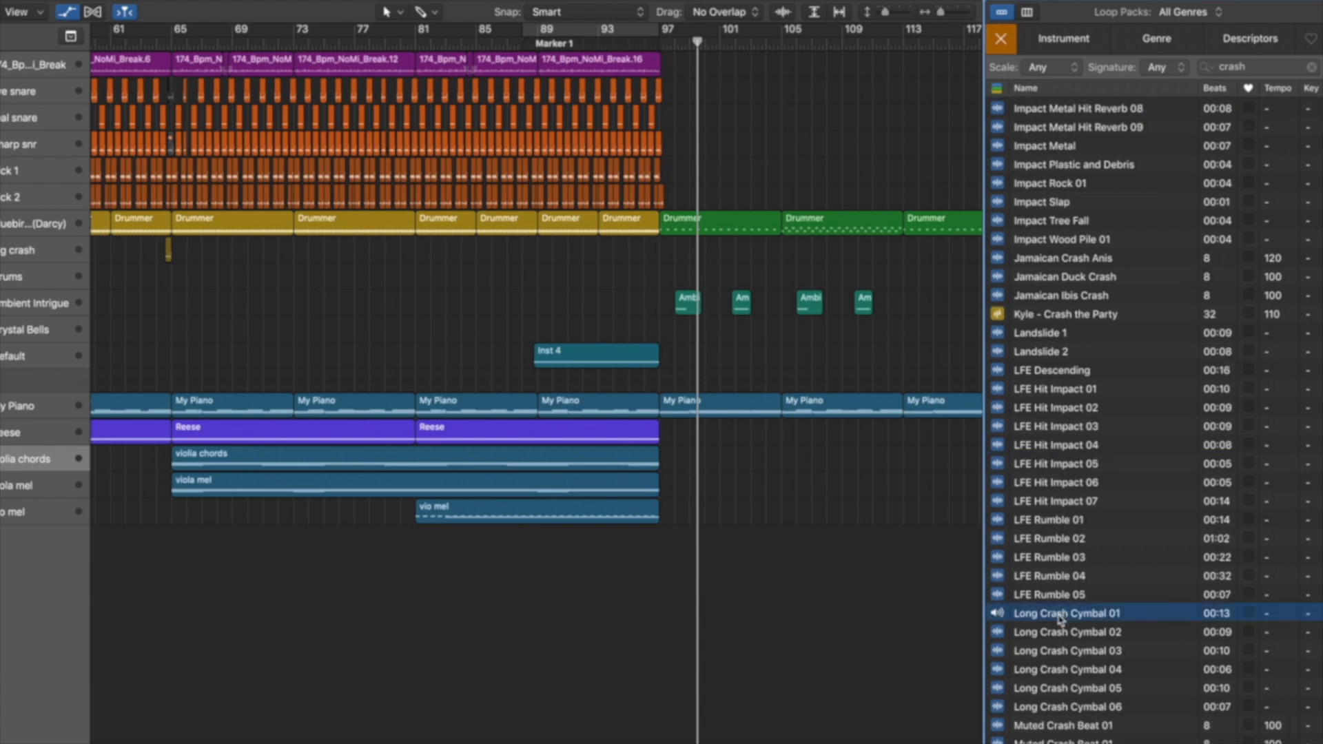
left_click_drag(1072, 618, 663, 665)
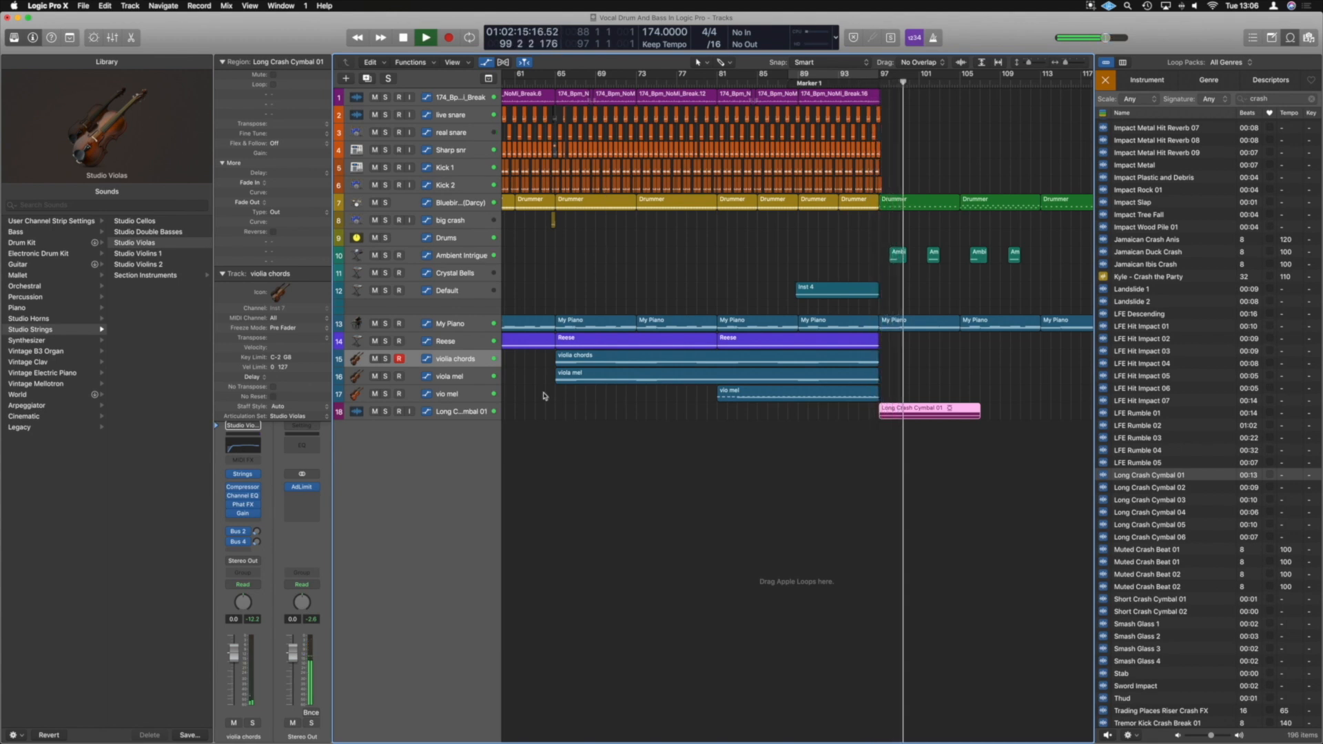
Step: Audition more long crash cymbals and add Long Crash Cymbal 04 on a new track at about bar 92
key("space")
left_click(1155, 488)
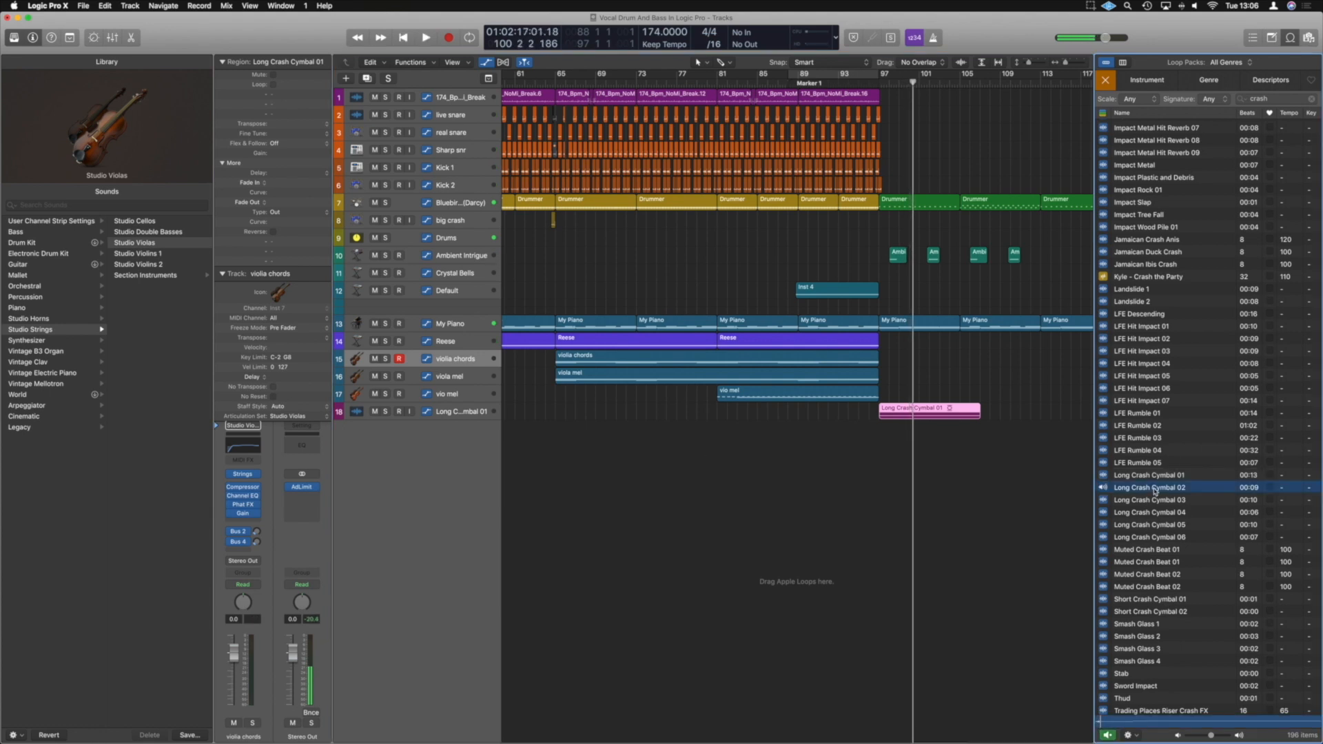
left_click(1153, 501)
left_click(1150, 515)
left_click_drag(1156, 517, 865, 445)
Step: Open the Long Crash Cymbal 04 region in the audio editor and reverse it
double_click(858, 427)
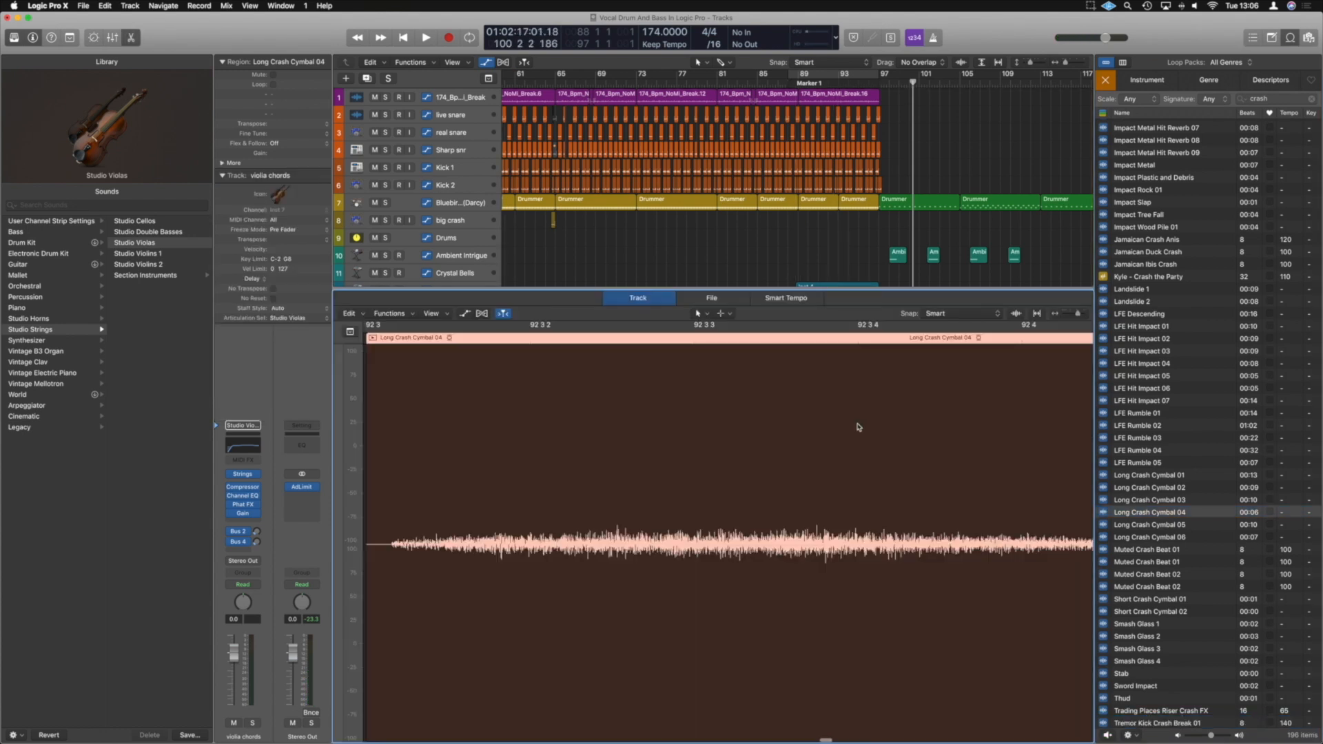
scroll(484, 430, "down", 5)
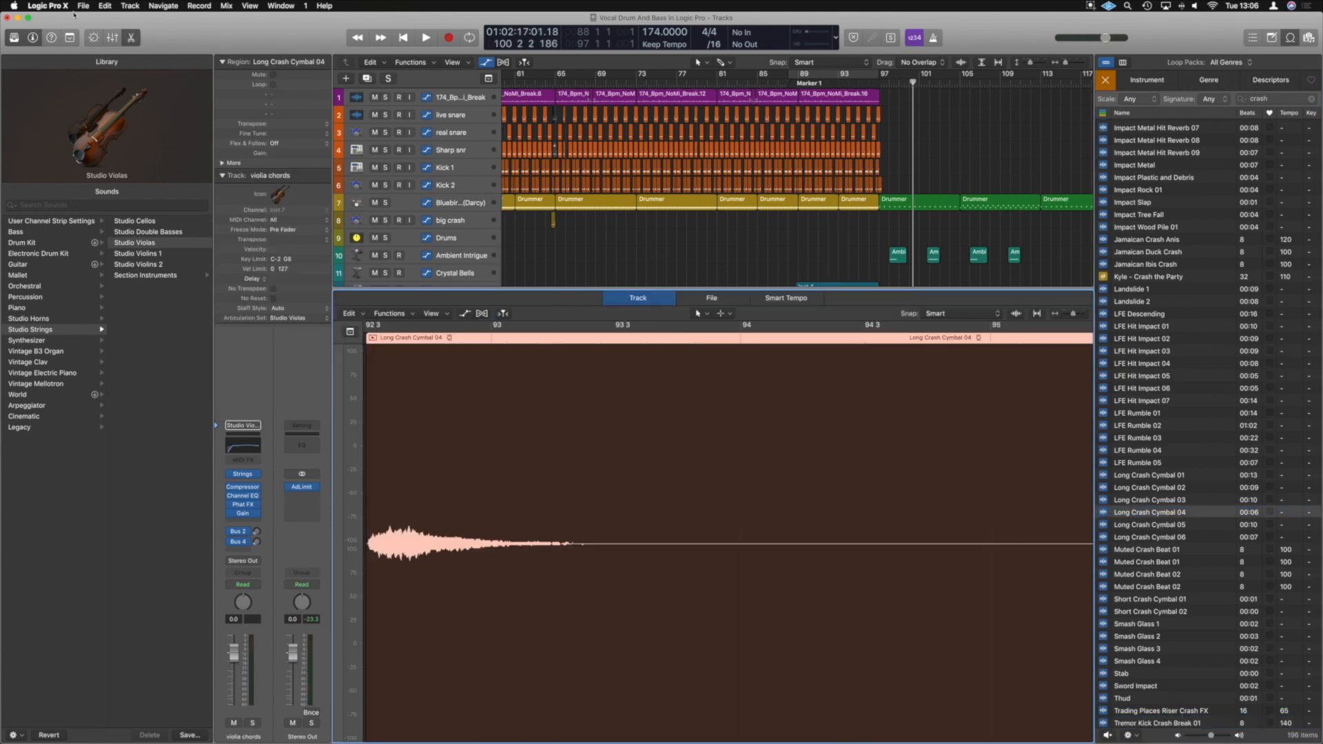
left_click(13, 38)
left_click(60, 232)
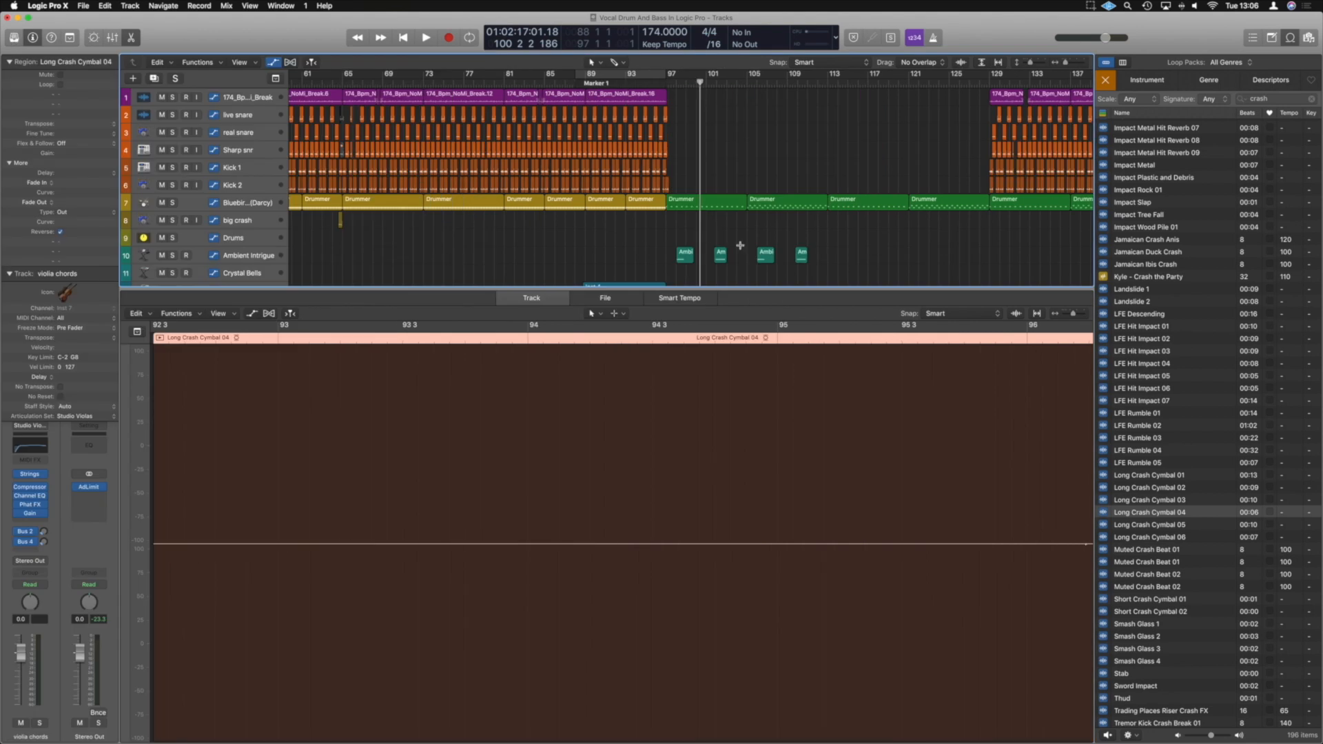
Step: Align the end of the reversed Long Crash Cymbal 04 region with bar 97 and play back the transition
scroll(696, 242, "down", 6)
key("1")
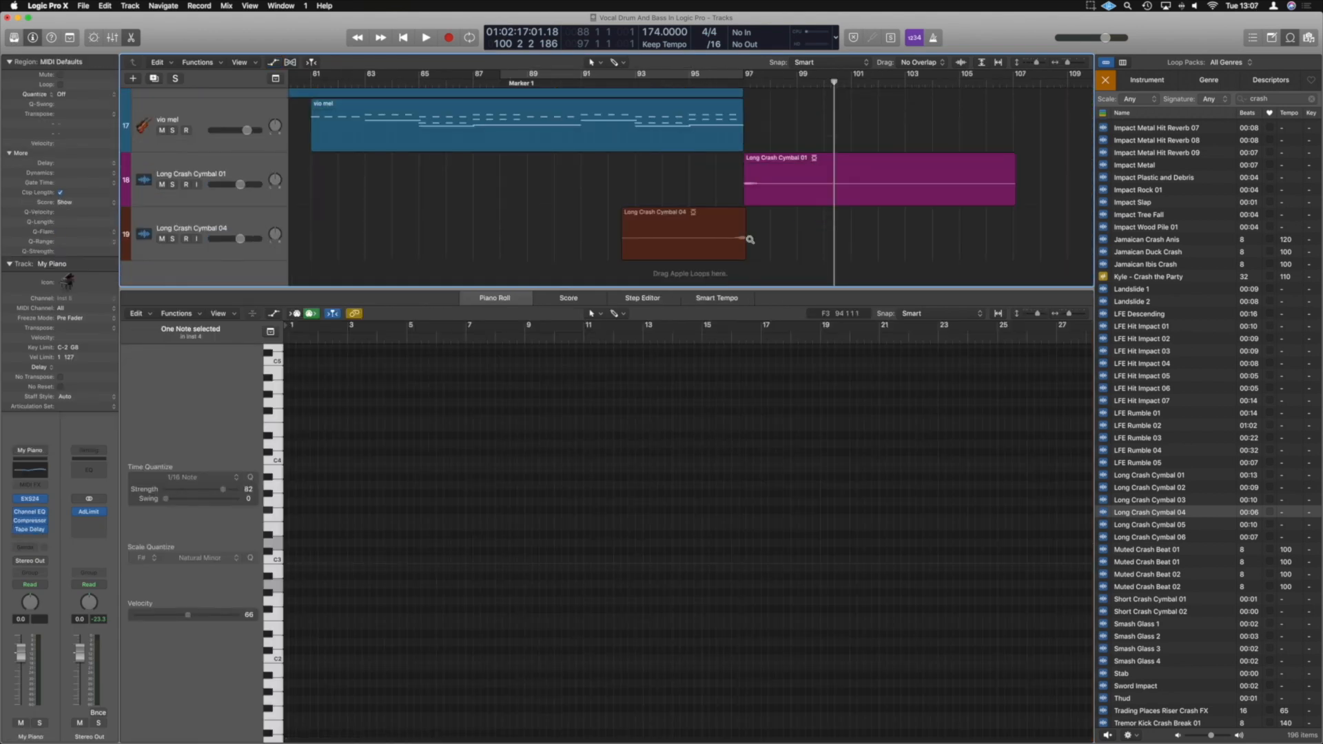
scroll(750, 240, "up", 3)
left_click_drag(674, 213, 668, 213)
double_click(438, 85)
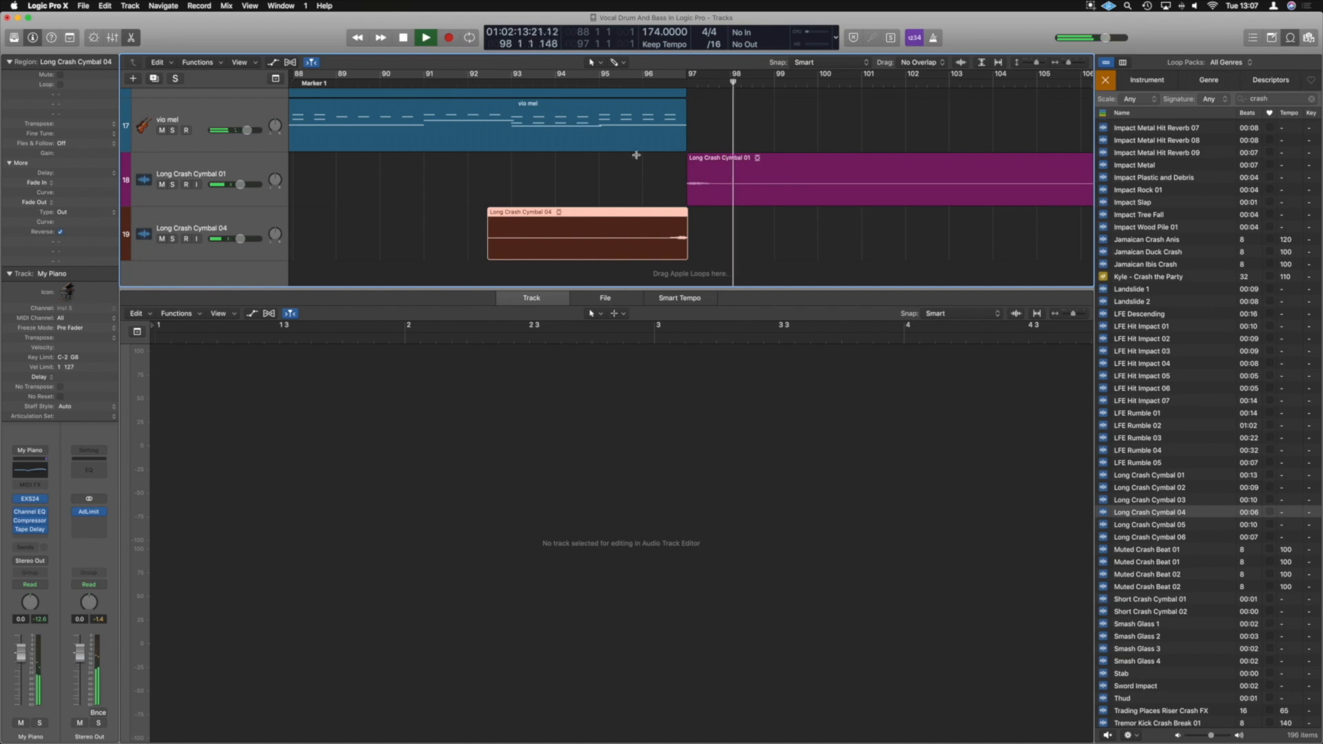
Step: Stop playback, copy the Long Crash Cymbal 01 region to bar 49 and listen to it from bar 38
key("super+Left")
key("super+Left")
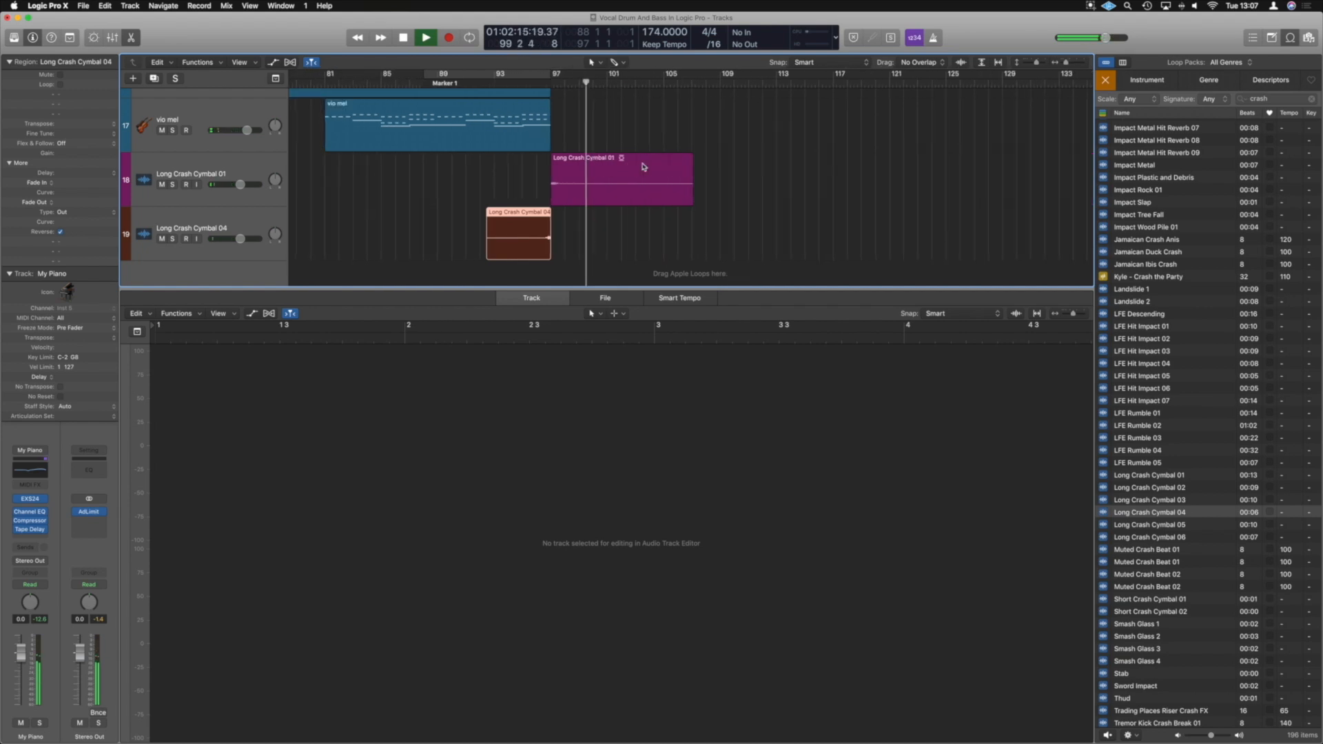
key("super+Up")
key("super+Up")
key("super+Up")
scroll(643, 164, "left", 1)
key("space")
key("super+Left")
key("super+Left")
key("super+Up")
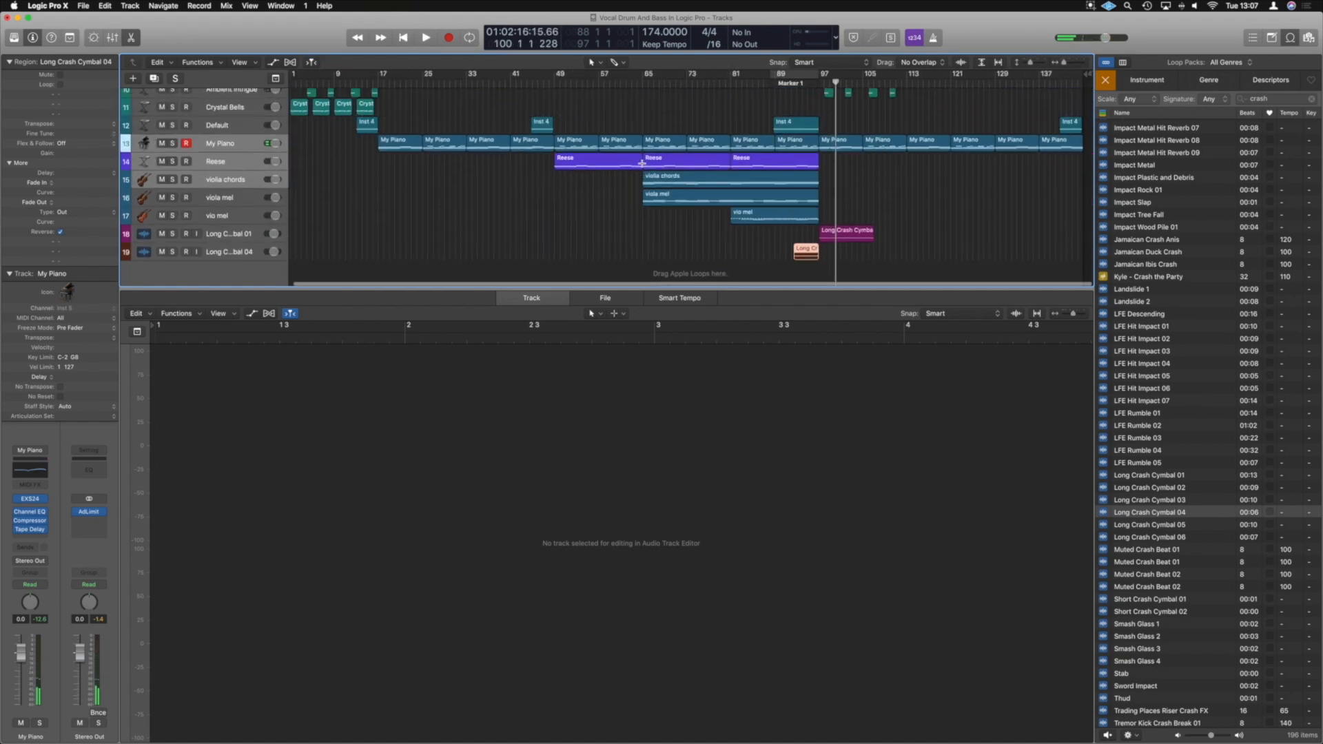
scroll(645, 165, "up", 1)
key("super+Up")
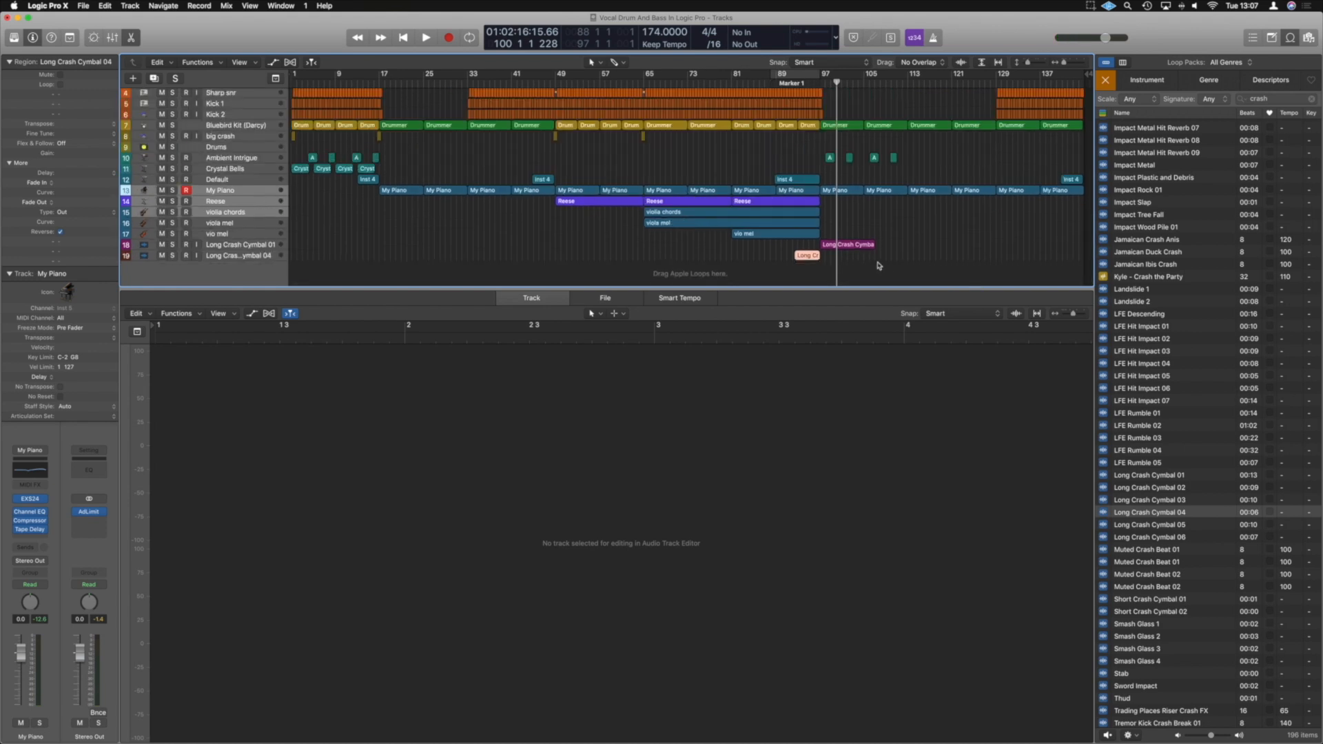
left_click_drag(844, 247, 588, 248)
double_click(495, 82)
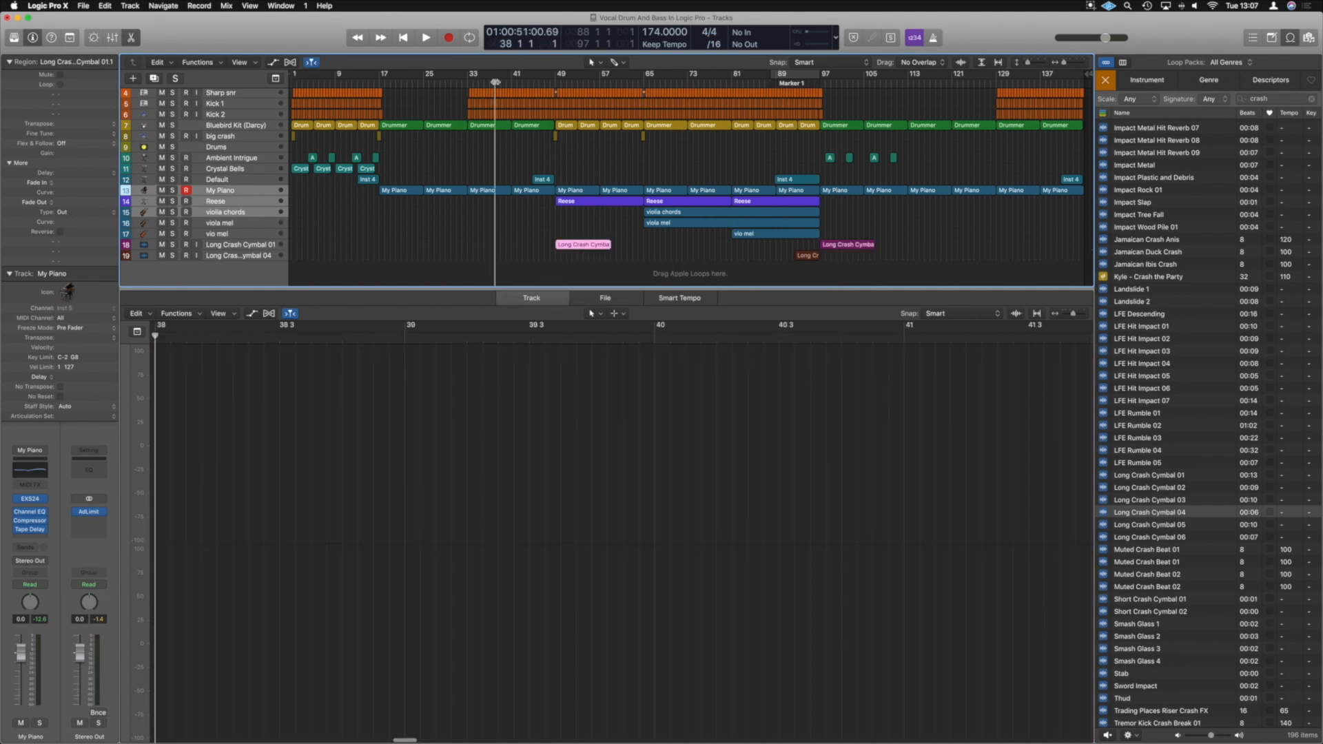
scroll(588, 180, "down", 1)
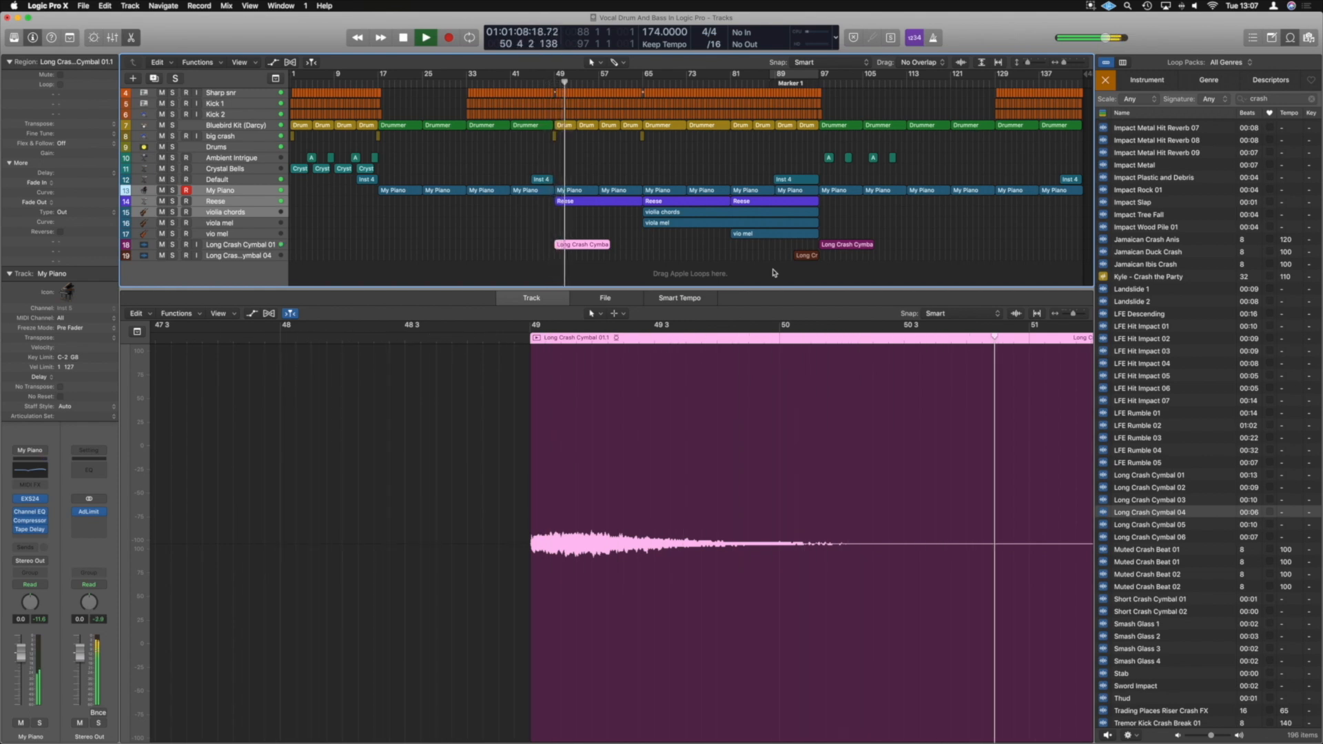
key("space")
Step: Copy the reversed Long Crash Cymbal 04 region to lead into bar 49 and shift it slightly earlier
left_click_drag(806, 261, 539, 260)
scroll(593, 247, "up", 5)
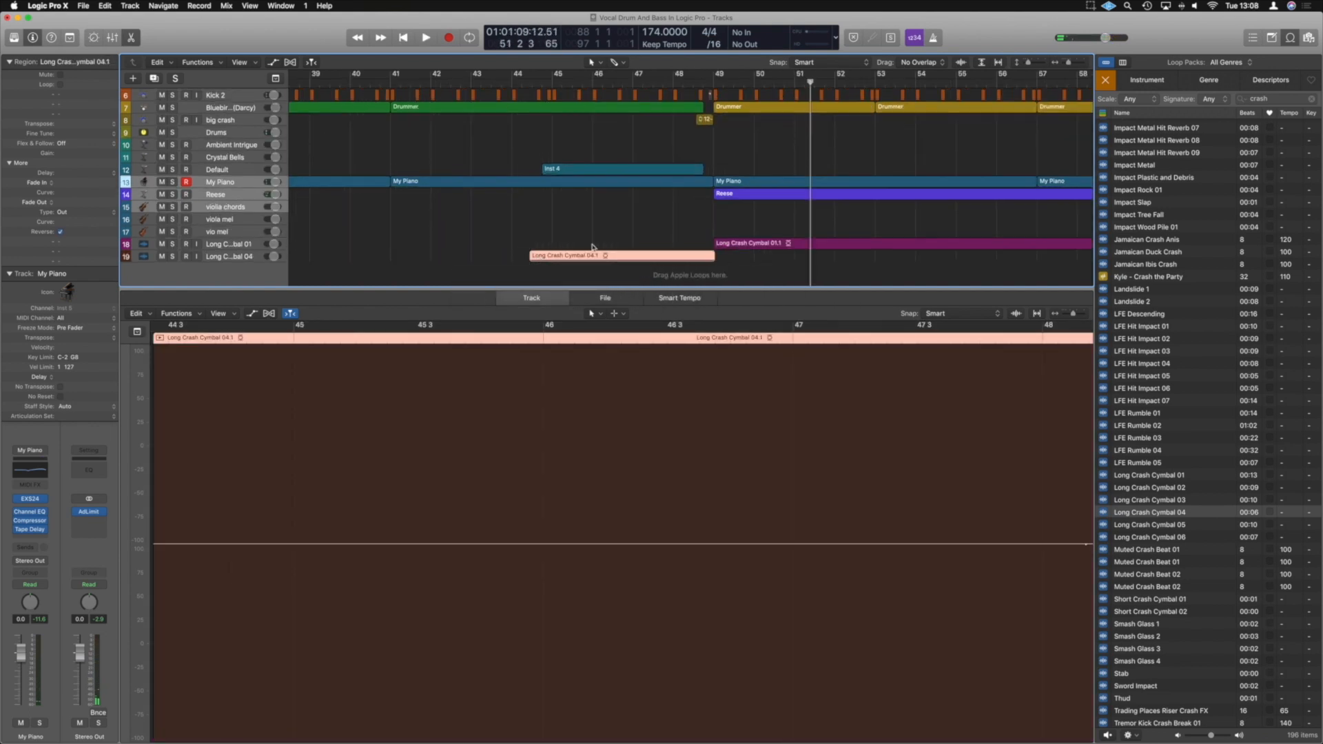
scroll(593, 247, "down", 1)
left_click_drag(678, 264, 670, 258)
Step: Place the playhead at 48 4 and align the end of the copied reversed cymbal with it
left_click(672, 81)
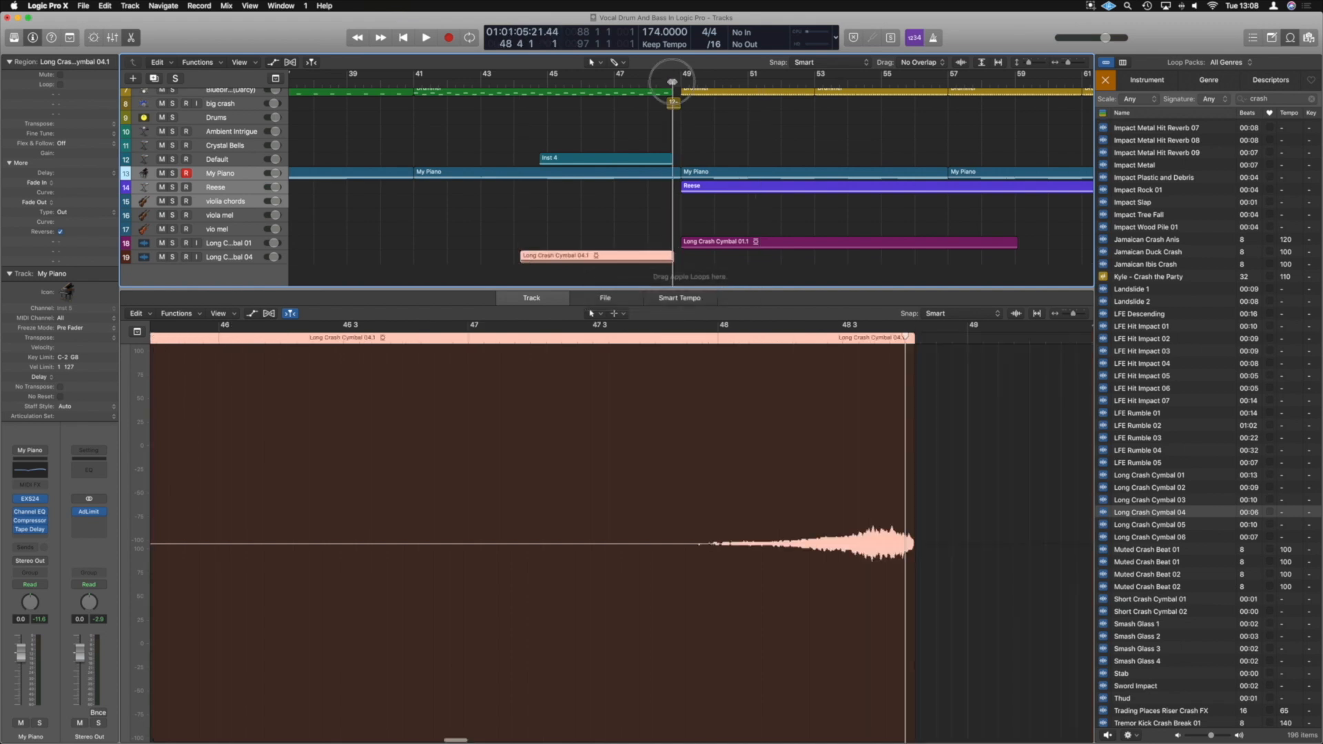
left_click(664, 257)
key("super+Right")
key("super+Right")
key("super+Right")
key("super+Right")
key("super+Right")
key("super+Right")
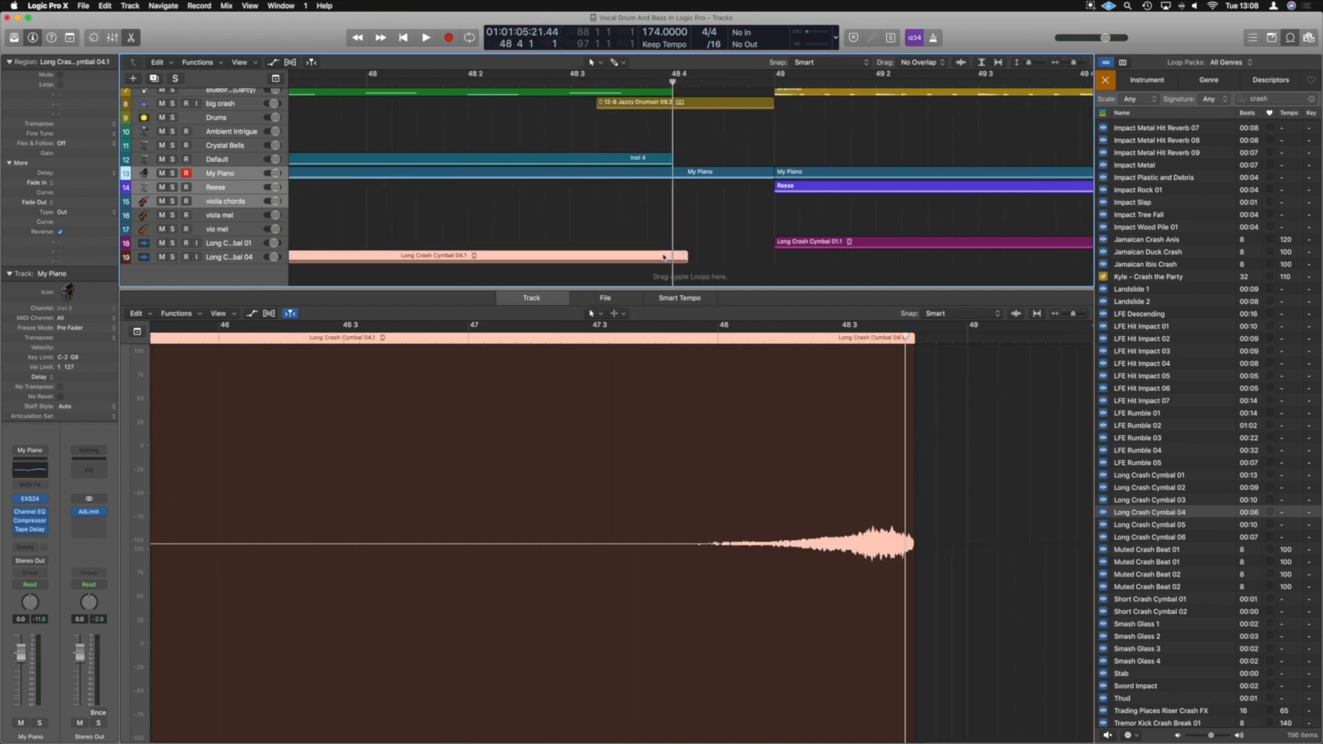
key("super+Down")
key("super+Down")
key("super+Down")
key("super+Right")
key("super+Right")
key("super+Right")
key("super+Right")
key("super+Right")
key("super+Right")
key("super+Right")
key("super+Right")
key("super+Right")
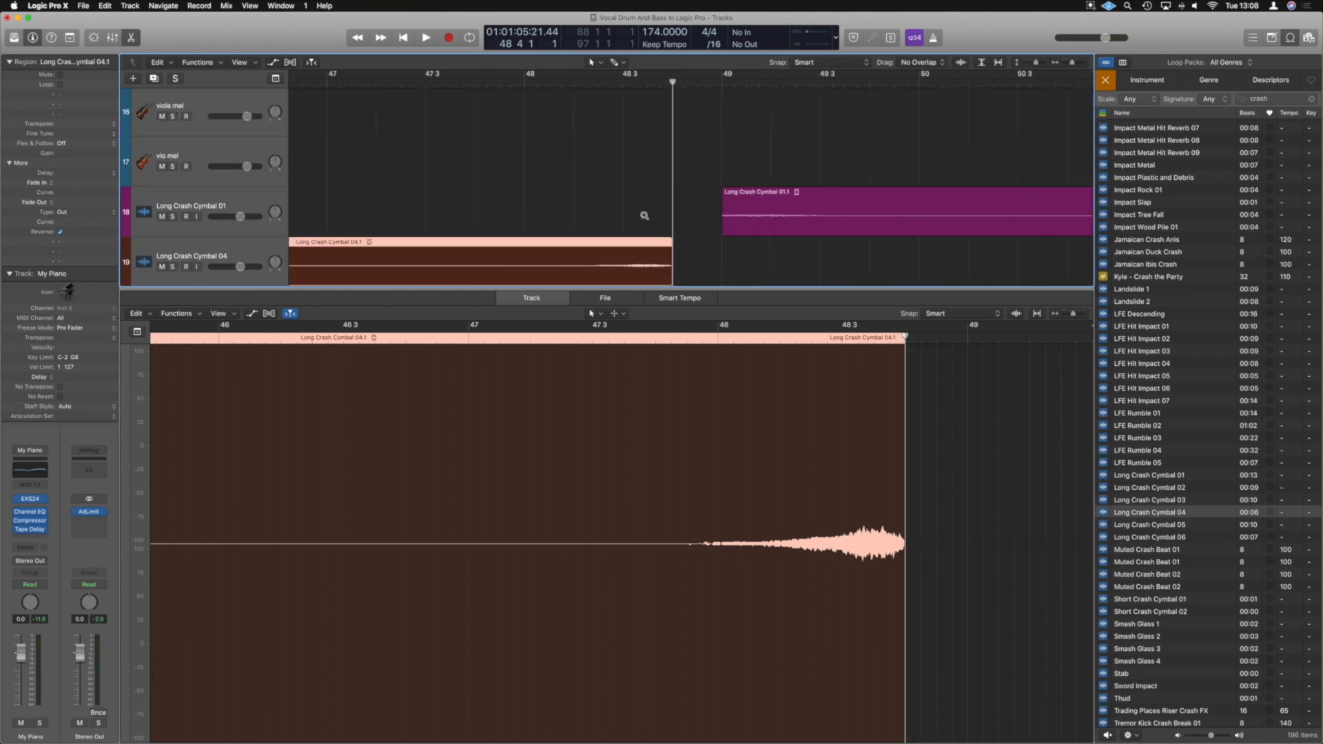
Step: Check the reversed cymbal against the neighbouring regions and play the transition through bar 49 with the whole arrangement in view
key("super+Left")
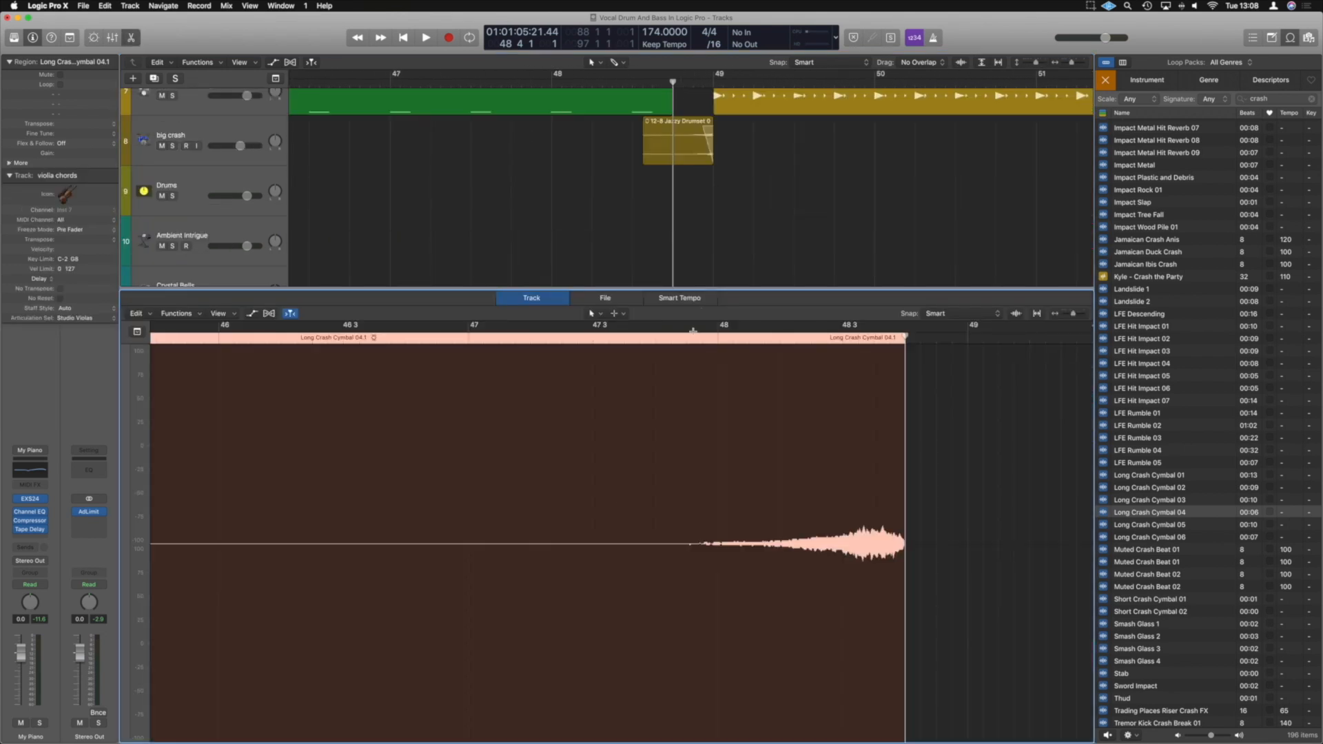
scroll(686, 259, "down", 10)
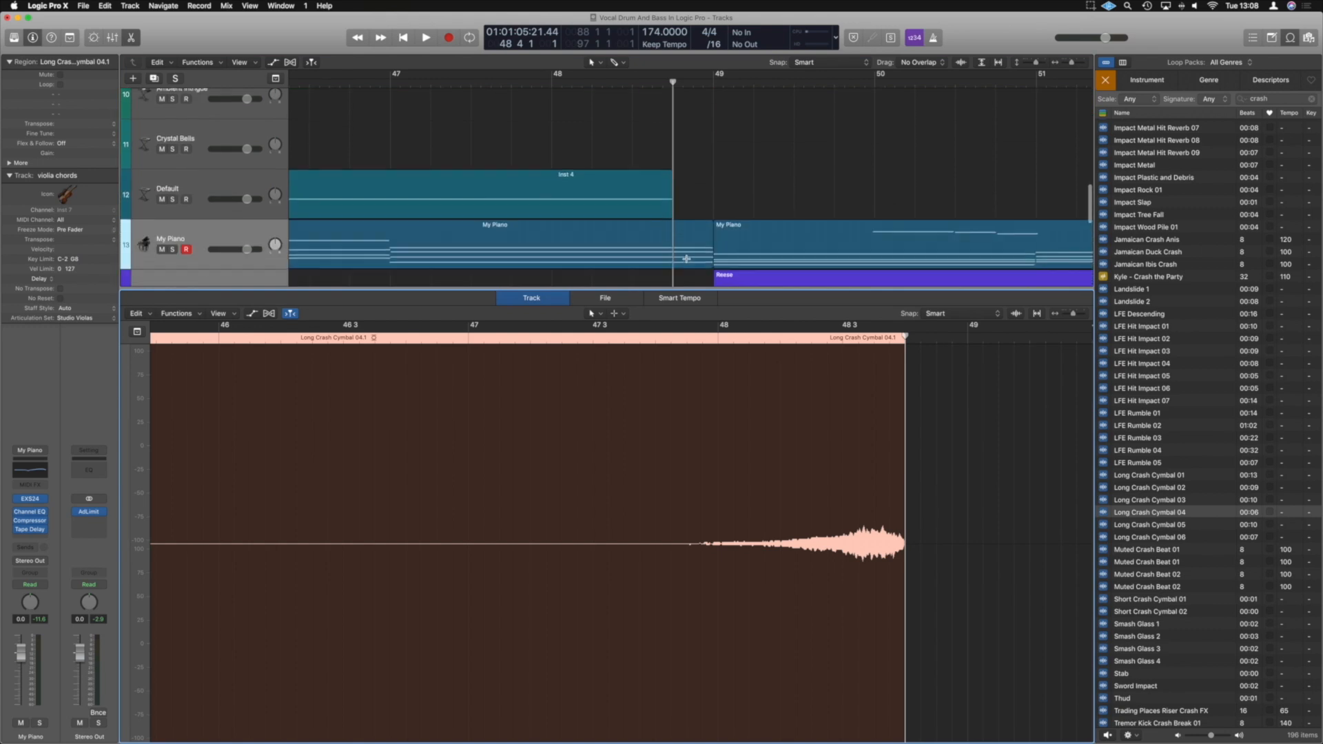
key("super+Right")
key("super+Right")
key("super+Right")
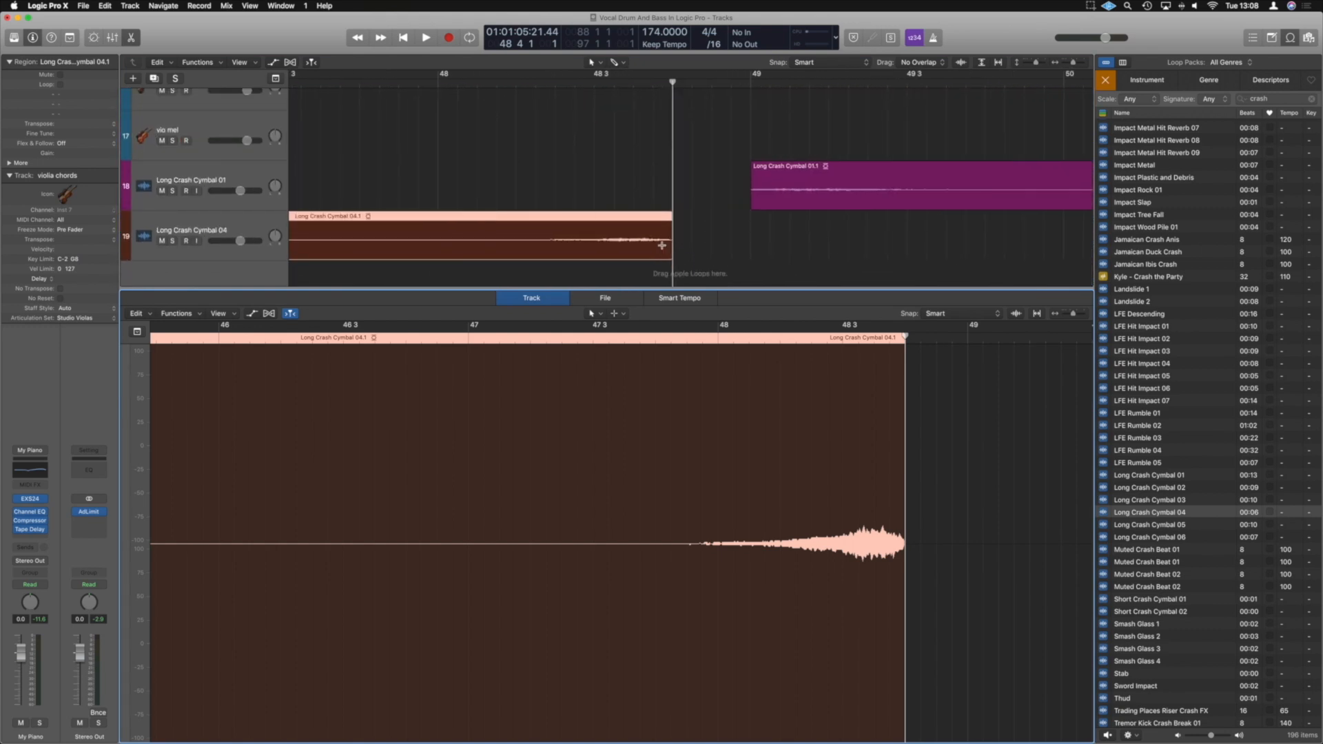
key("super+Down")
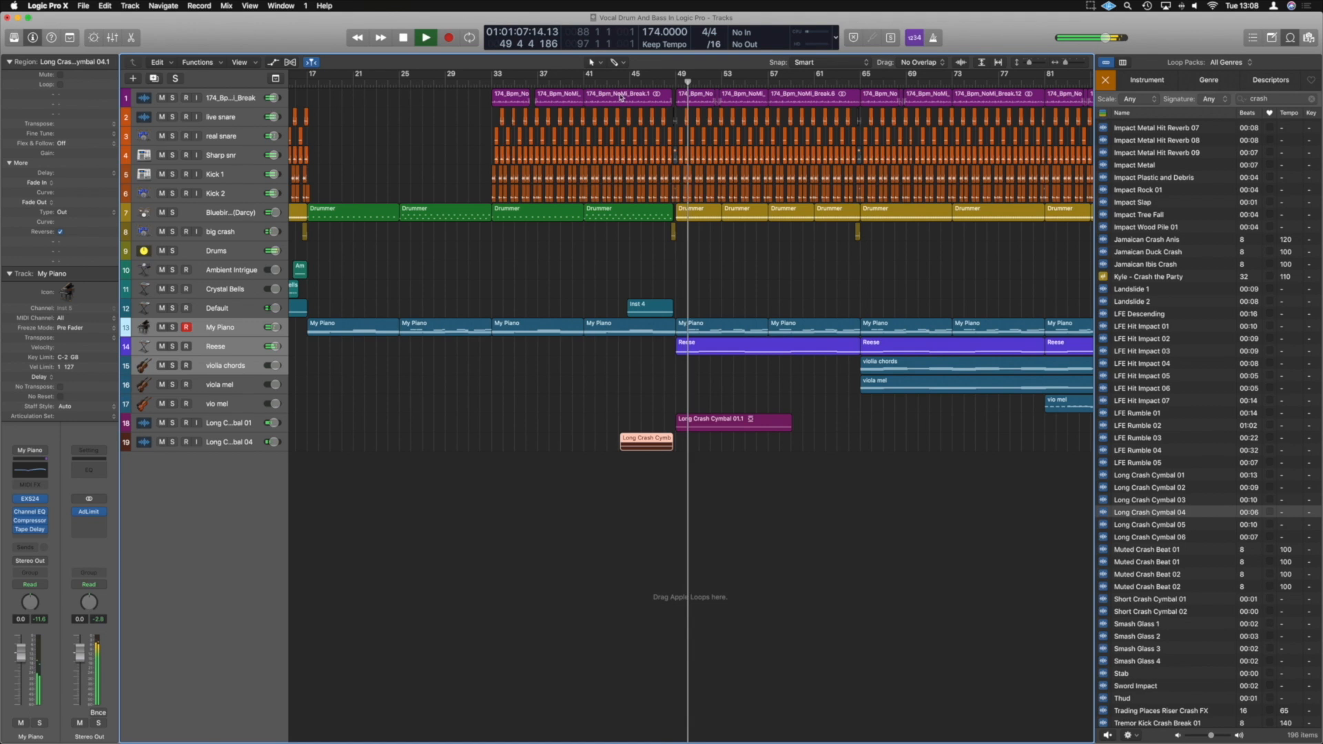
scroll(779, 250, "down", 5)
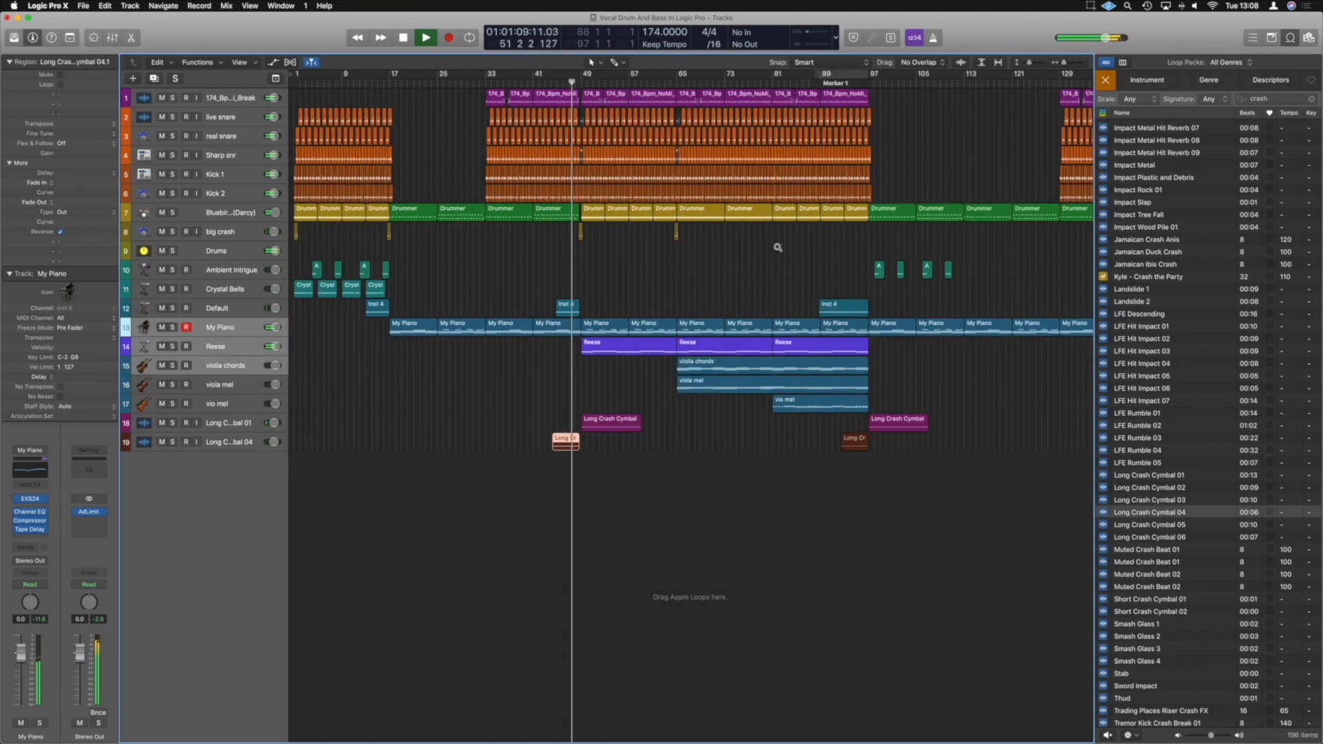
left_click(759, 268)
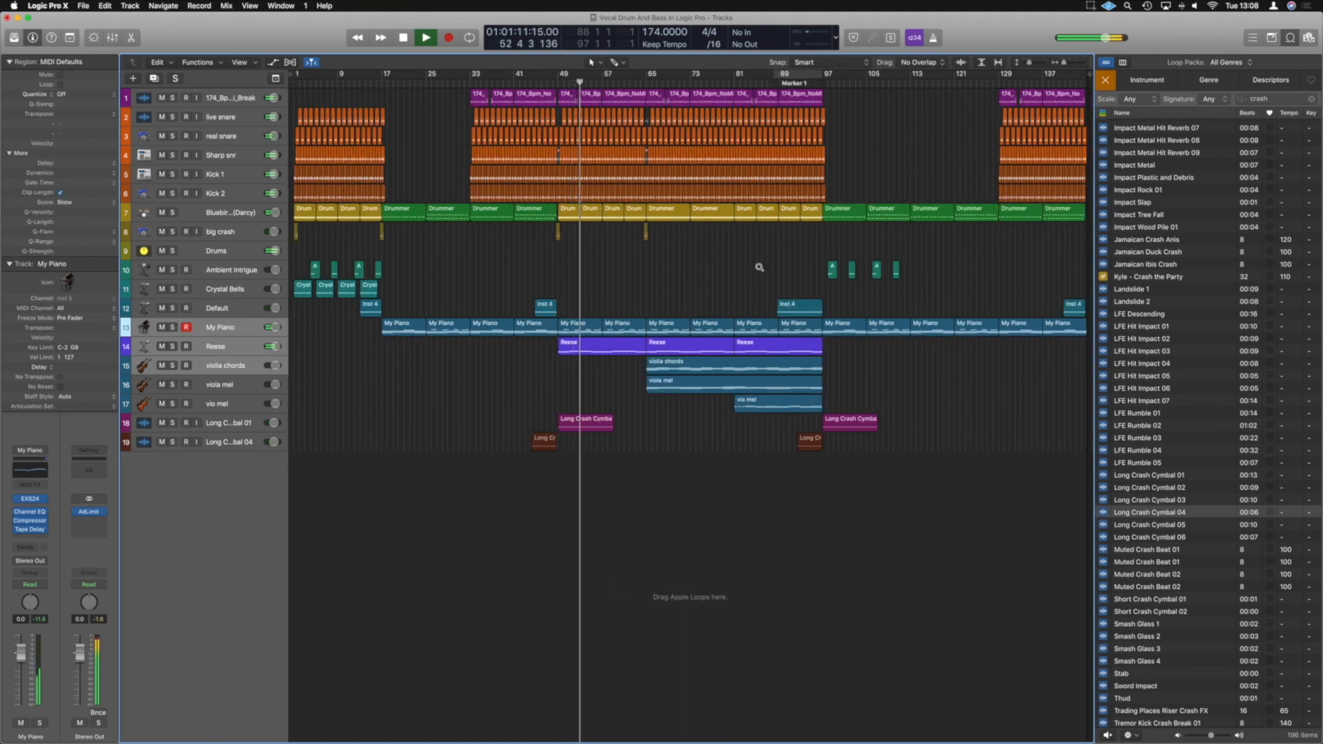
scroll(759, 266, "down", 3)
scroll(759, 266, "up", 3)
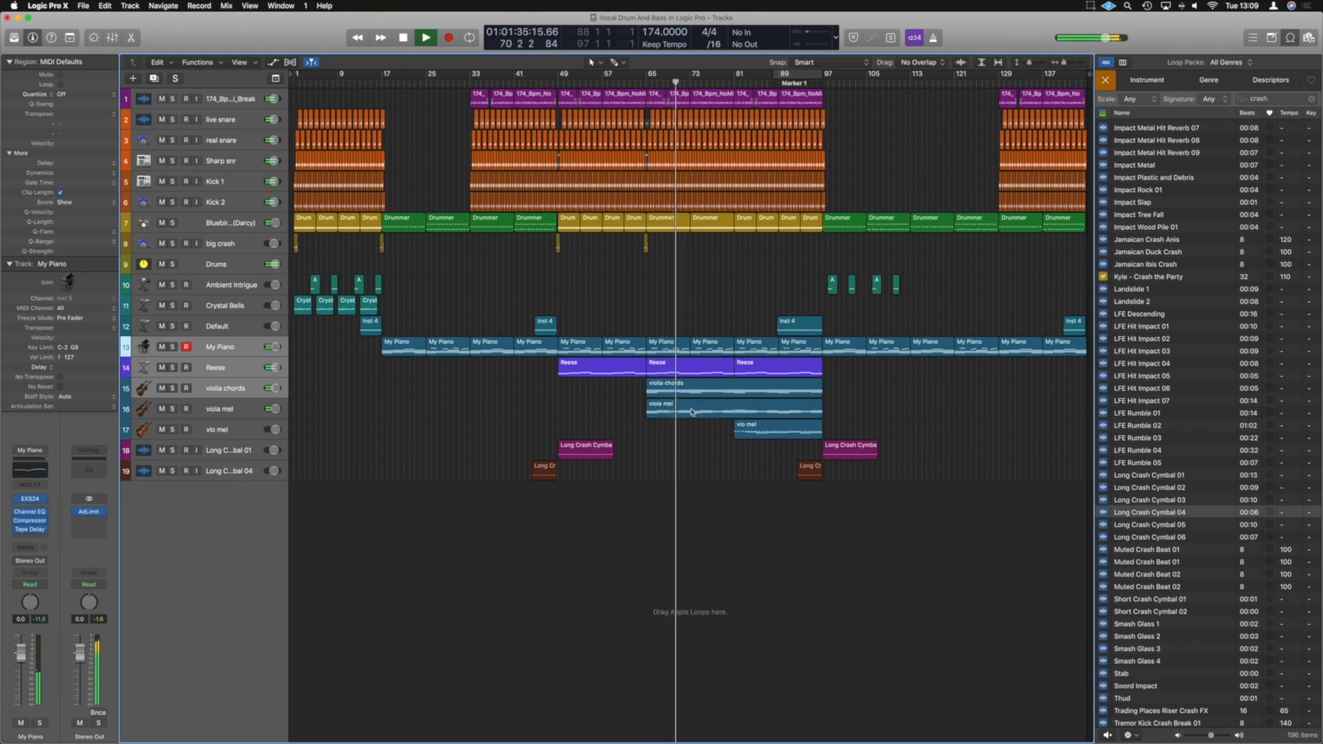
Step: Stop playback and trim the start of the viola mel region to bar 73, auditioning an earlier start point on the way
key("space")
key("z")
scroll(691, 409, "down", 1)
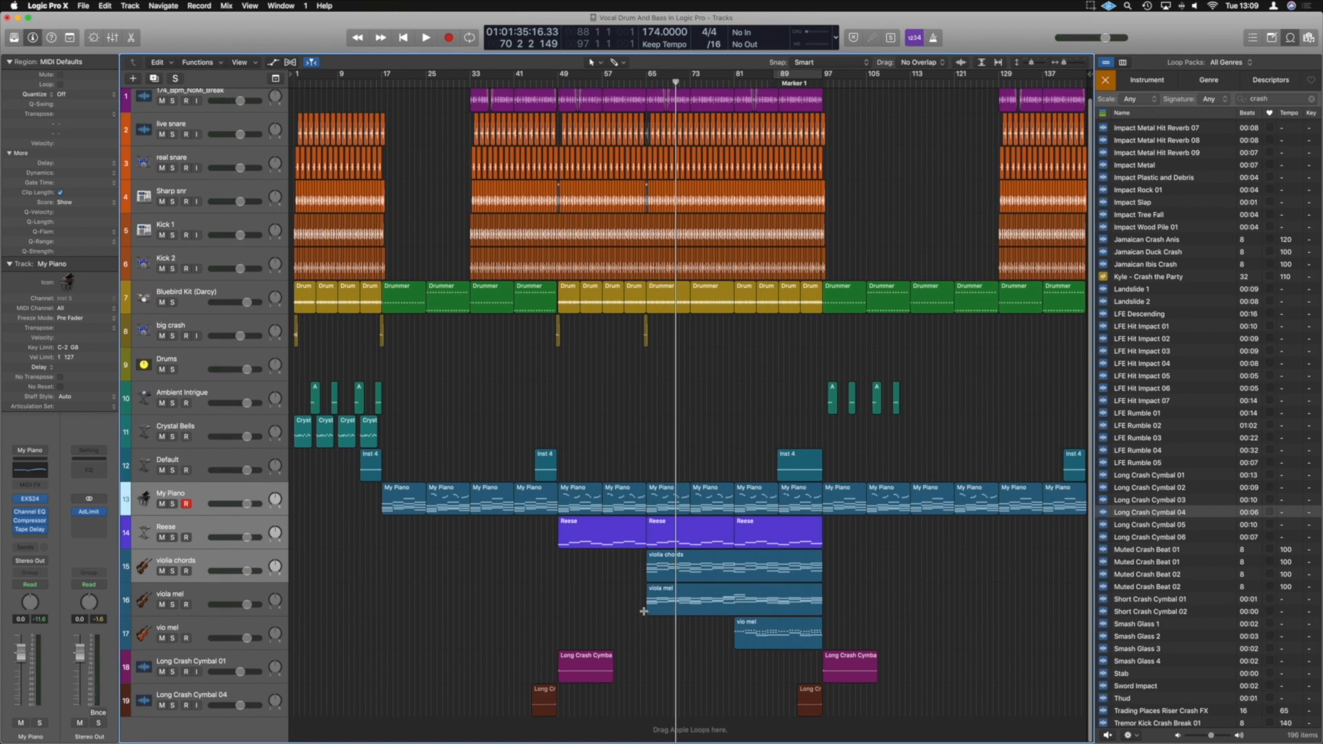
left_click_drag(649, 611, 674, 602)
left_click(629, 82)
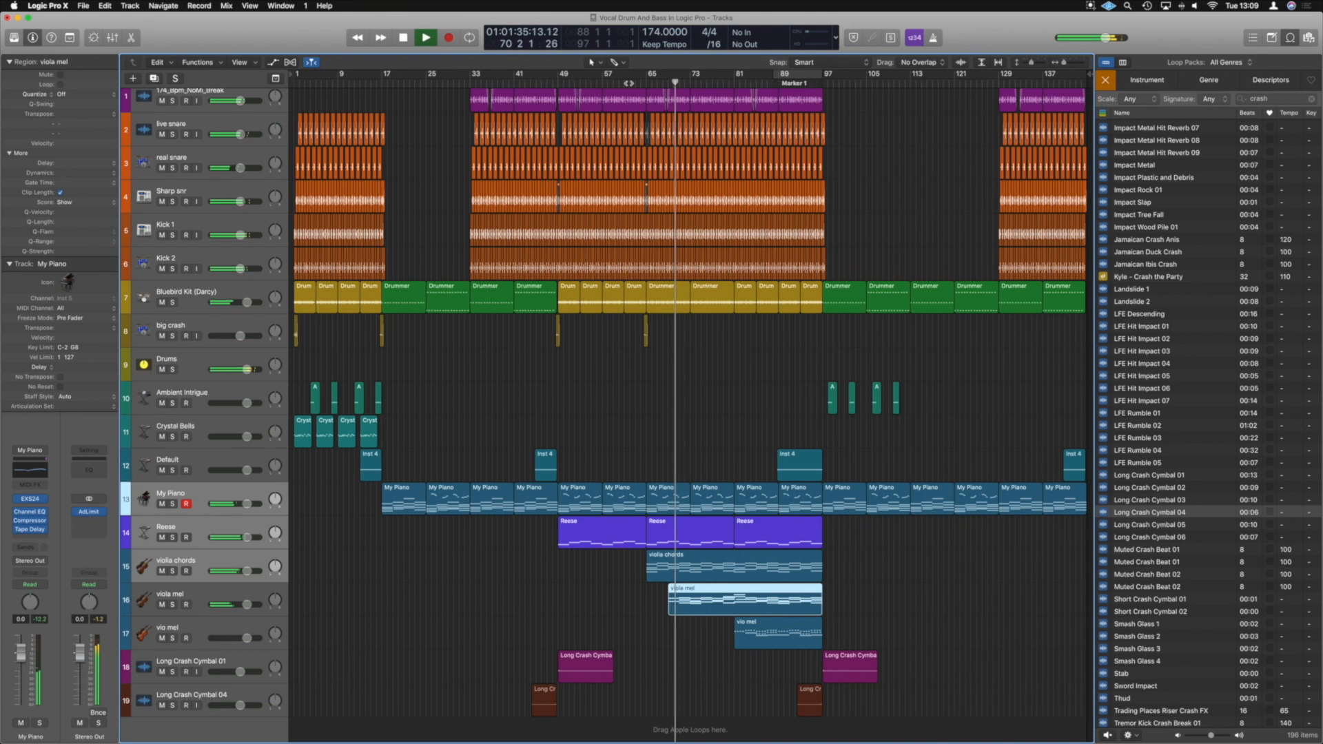
key("space")
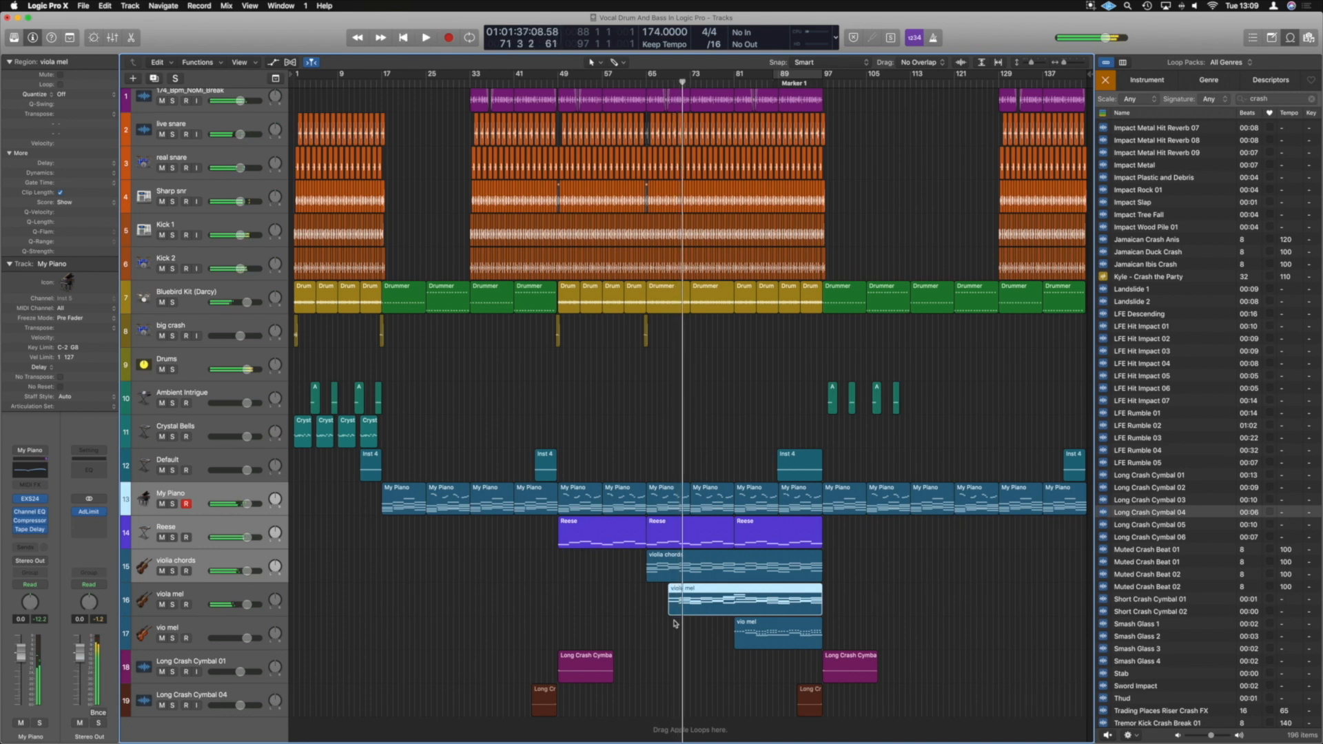
left_click_drag(671, 611, 694, 612)
left_click(673, 593)
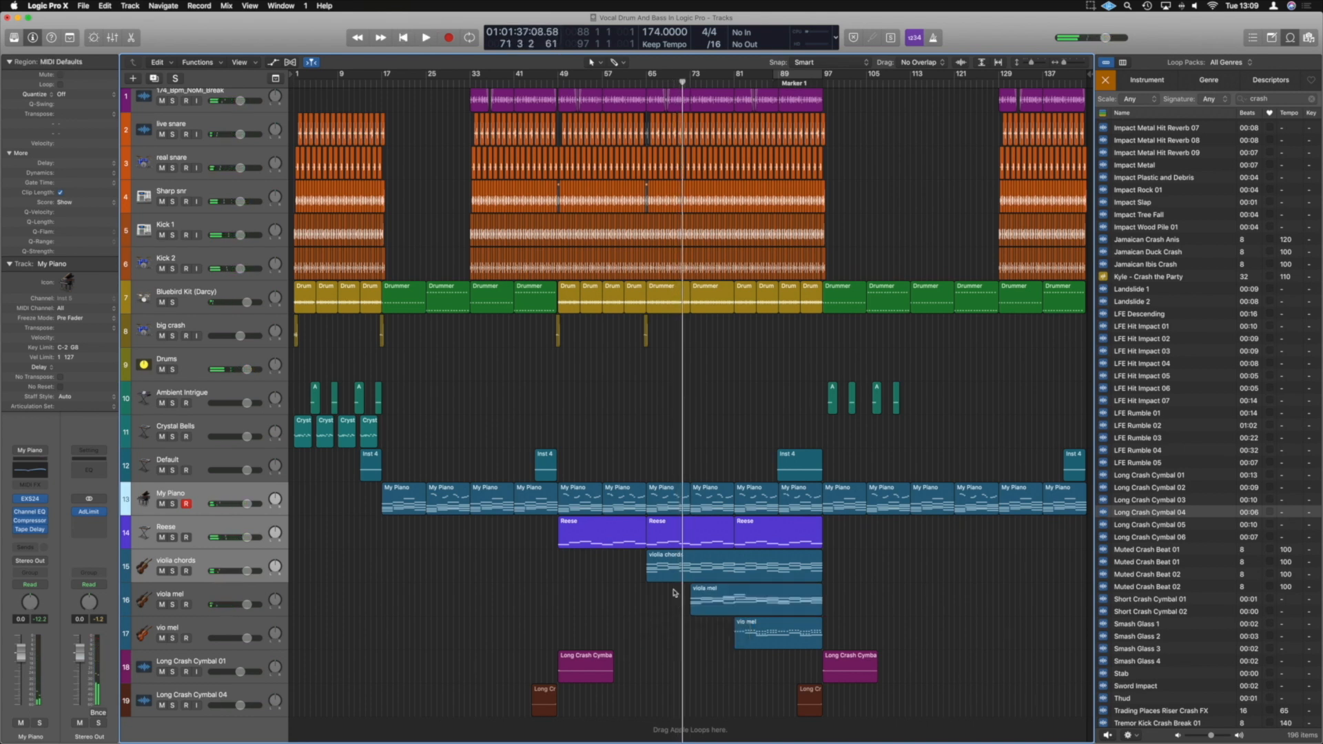
Step: Play the staggered string build-up through to the breakdown at bar 97 with all tracks in view
key("space")
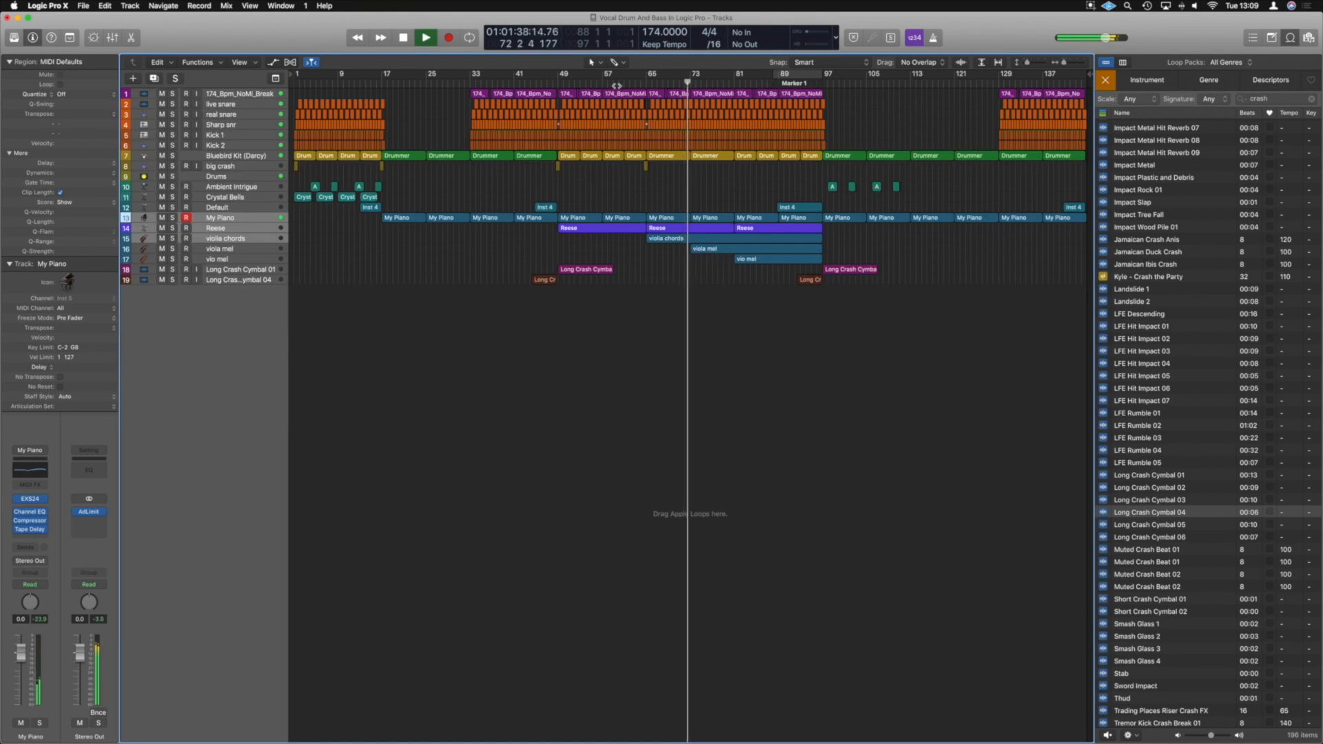
left_click(612, 82)
key("super+Down")
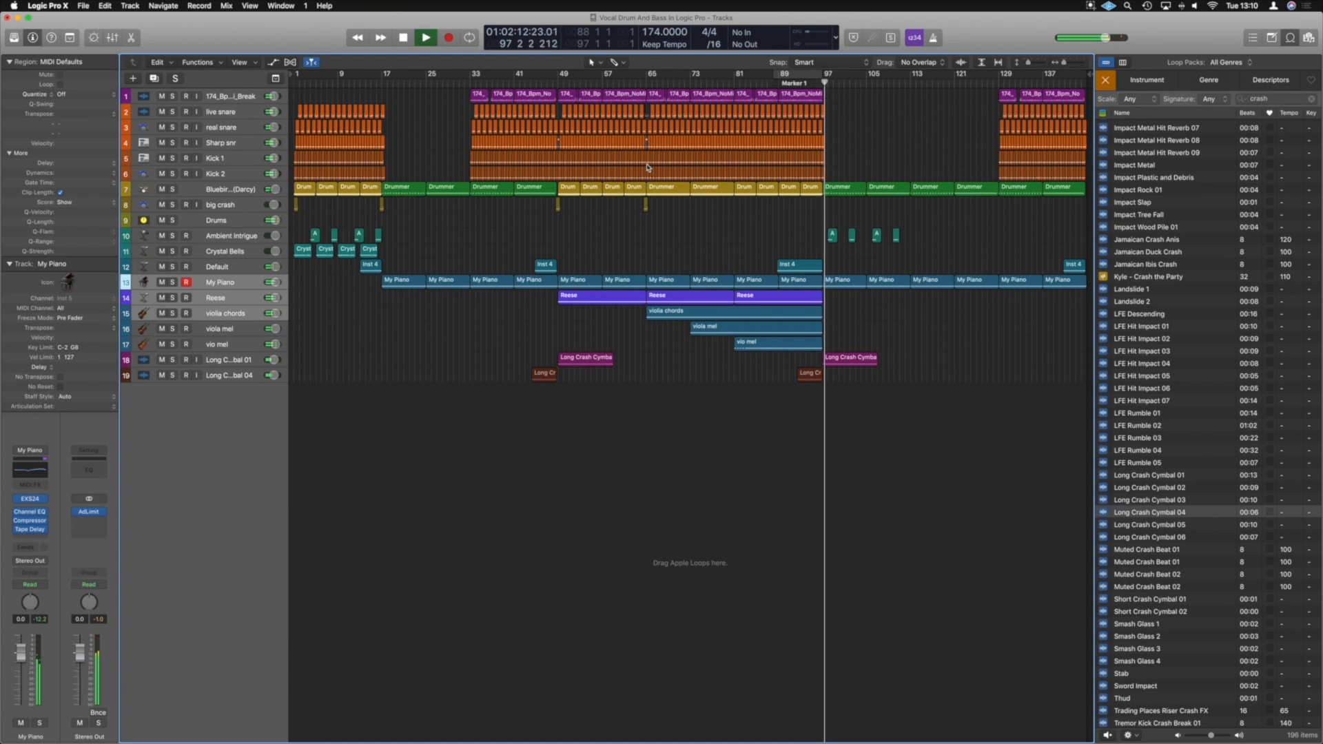
key("space")
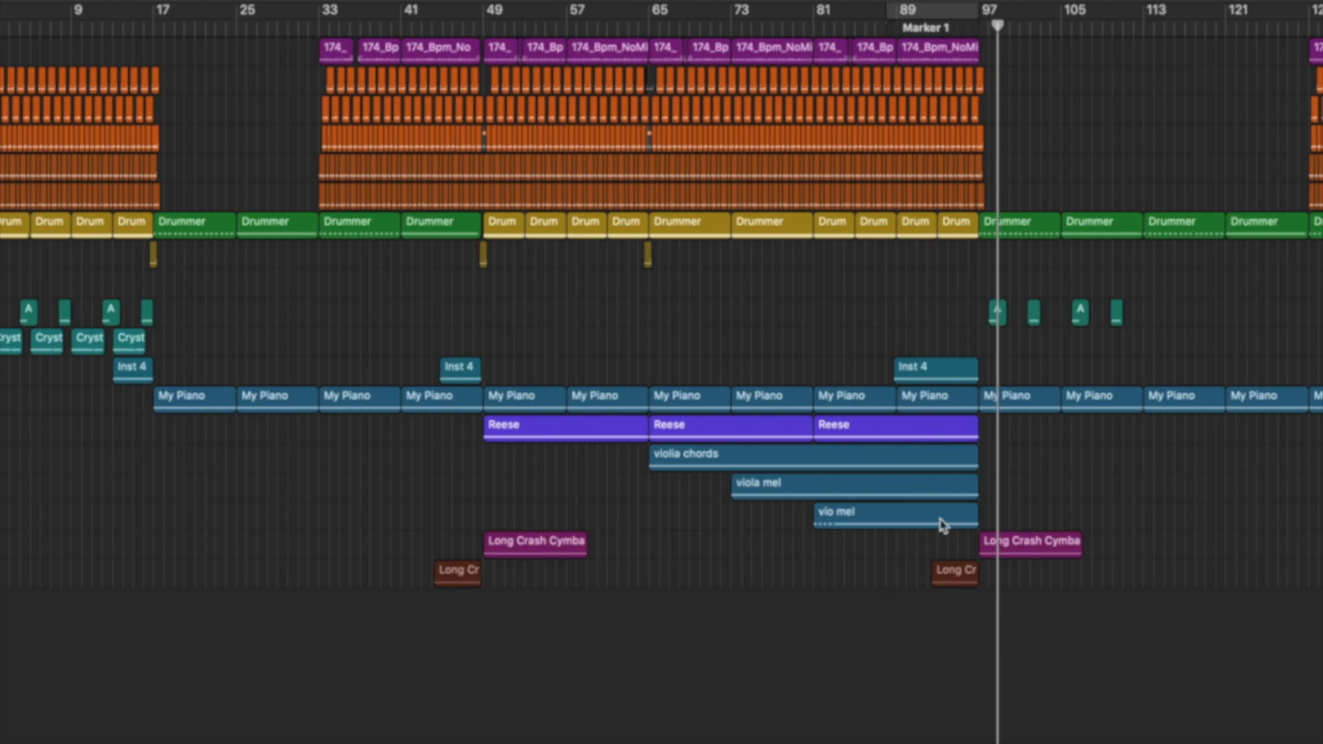
Step: Copy all regions from bar 49 up to the crash at bar 97, including their automation data, to bar 145
left_click_drag(979, 623, 492, 46)
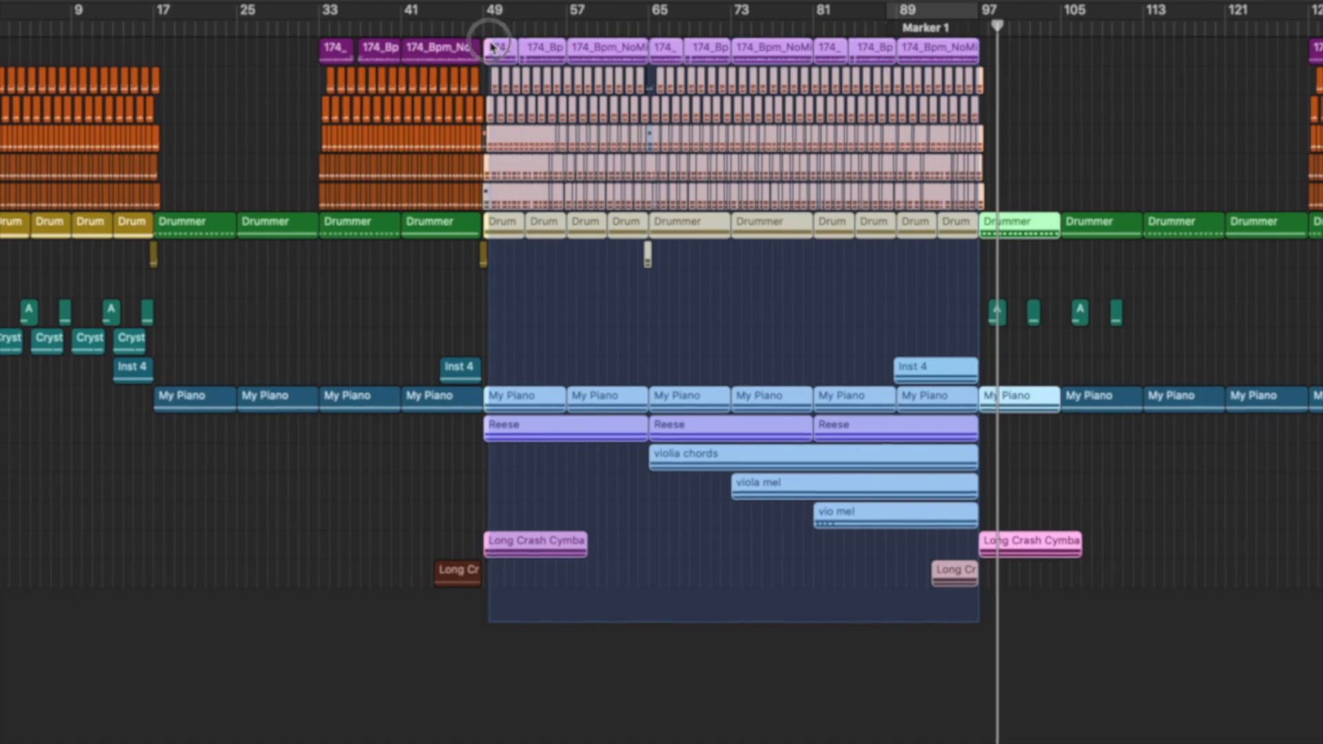
left_click_drag(491, 46, 491, 46)
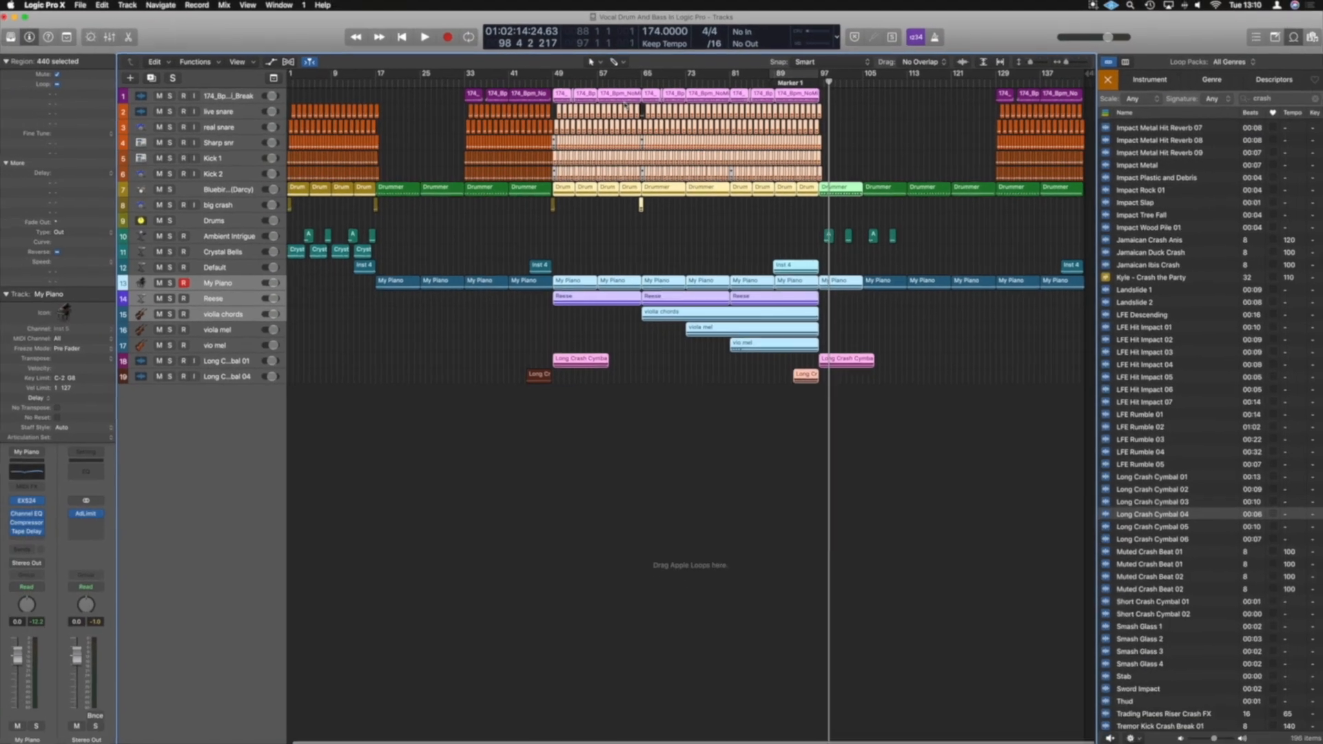
left_click_drag(565, 193, 1089, 187)
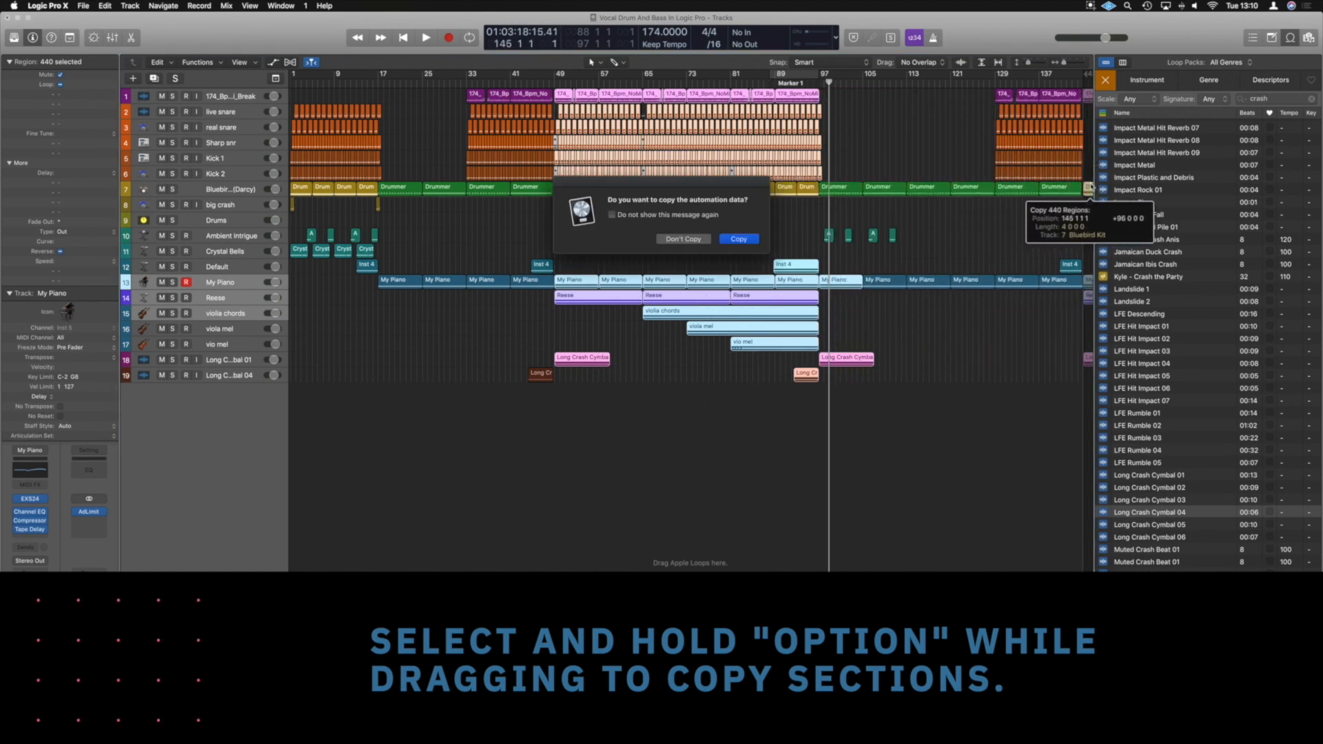
left_click(740, 239)
key("super+Left")
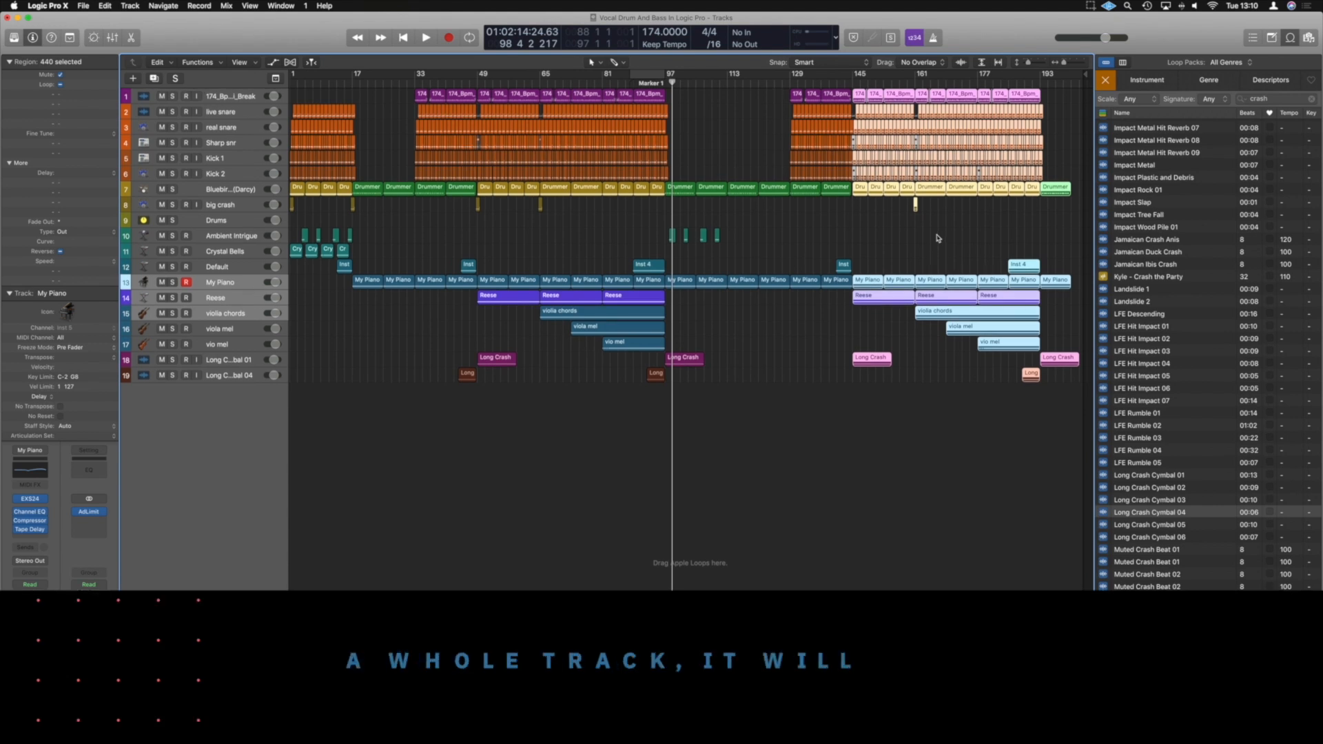
left_click(937, 230)
Step: Shorten the final Drummer region to end at about bar 197 and open the last My Piano region's notes with their velocity lane
left_click_drag(1069, 192, 1054, 193)
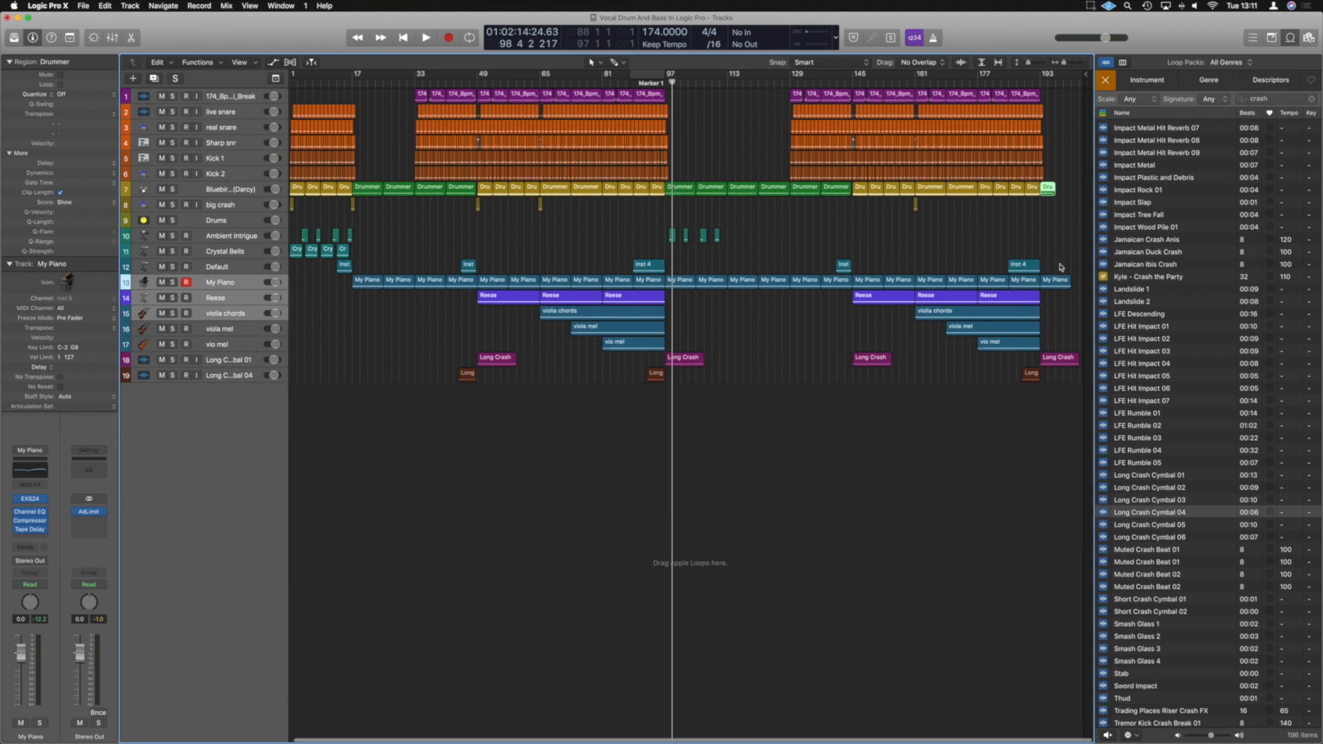
double_click(1056, 280)
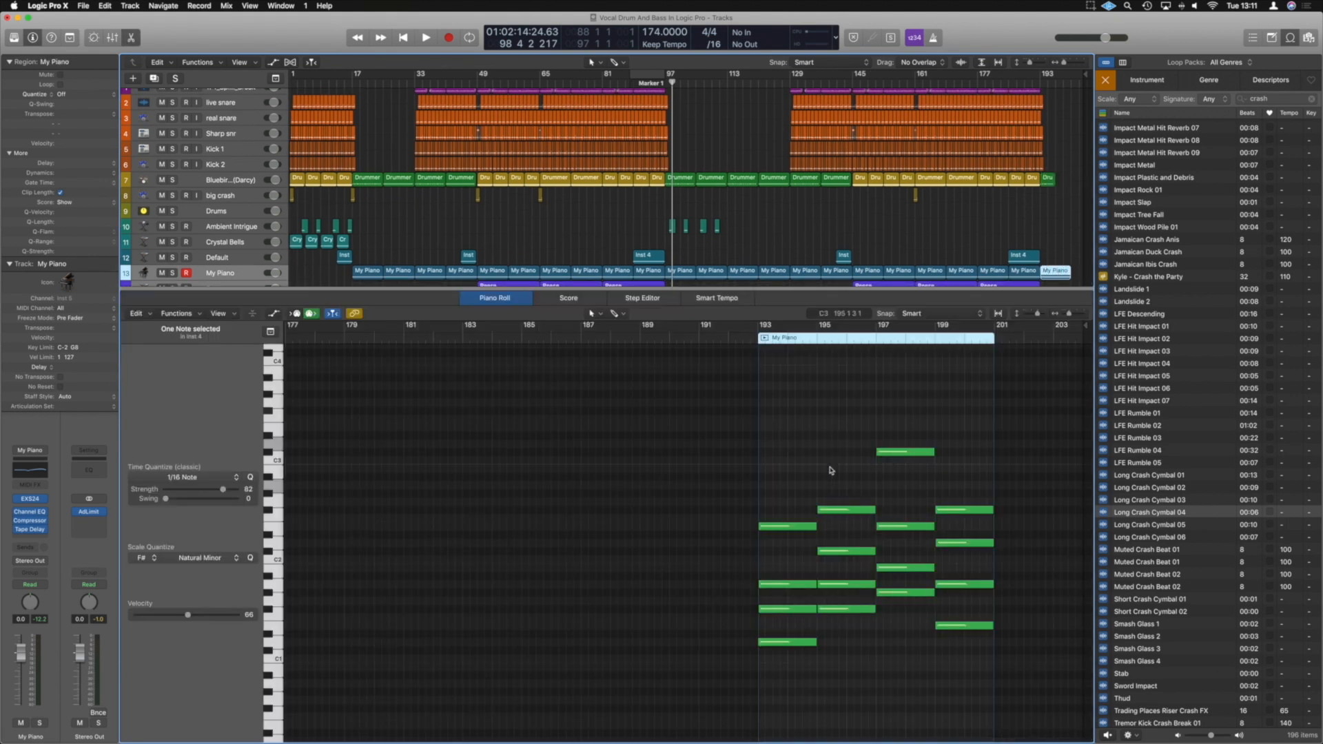
left_click(273, 314)
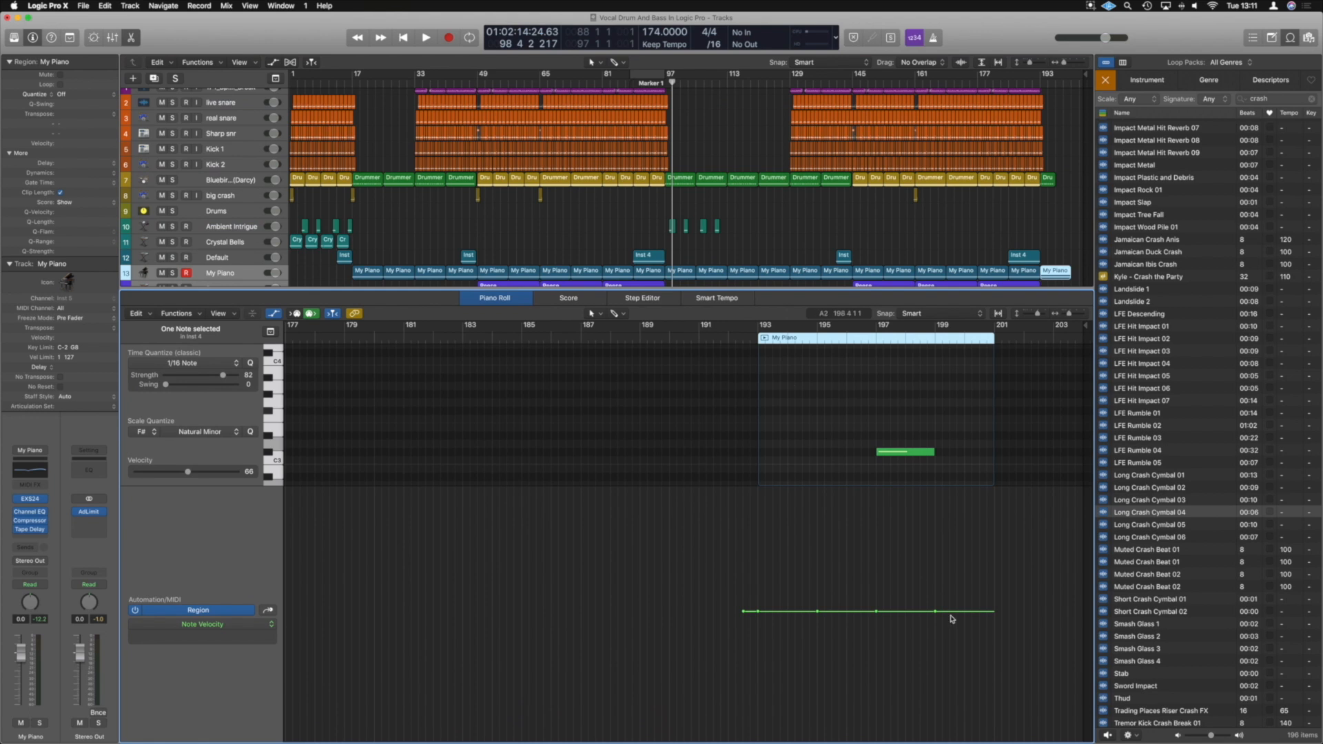
Step: Humanize all notes of the last My Piano region with random variations of 10 in position, velocity and length
scroll(935, 444, "down", 5)
left_click_drag(1003, 476, 709, 388)
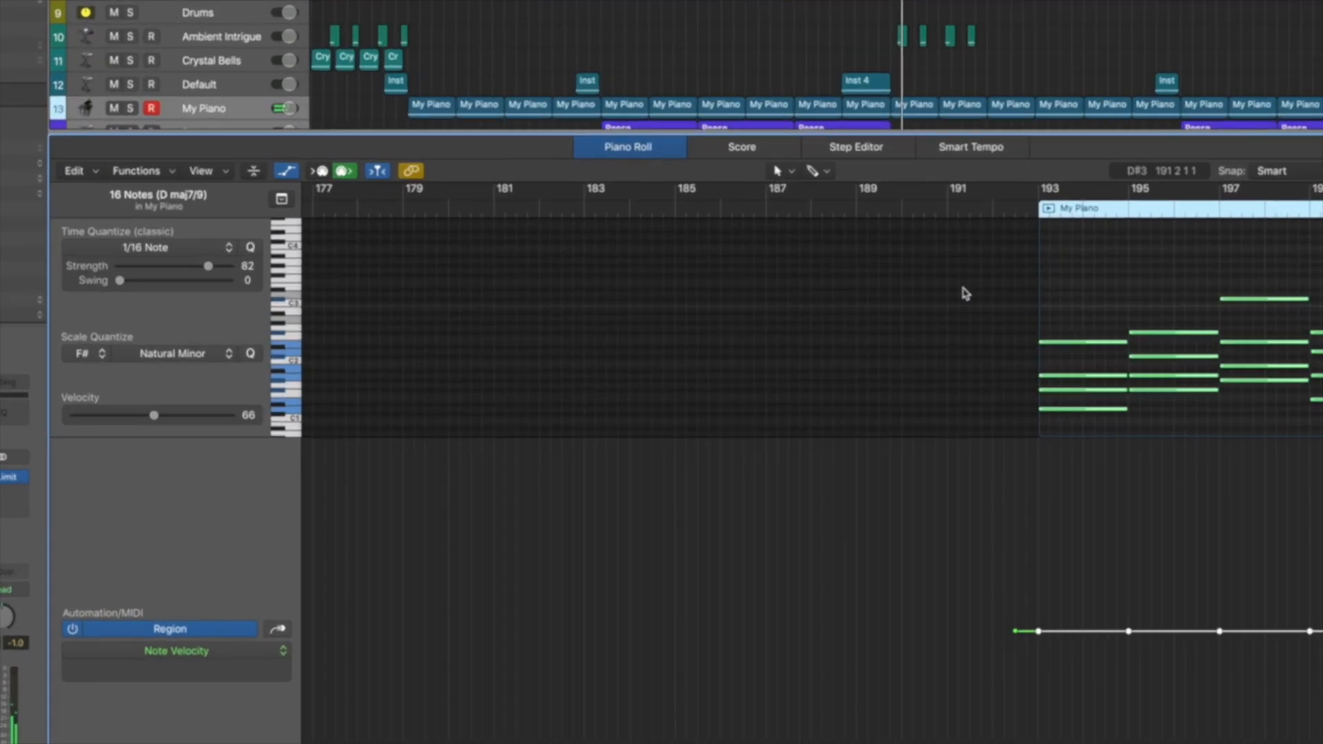
left_click(151, 174)
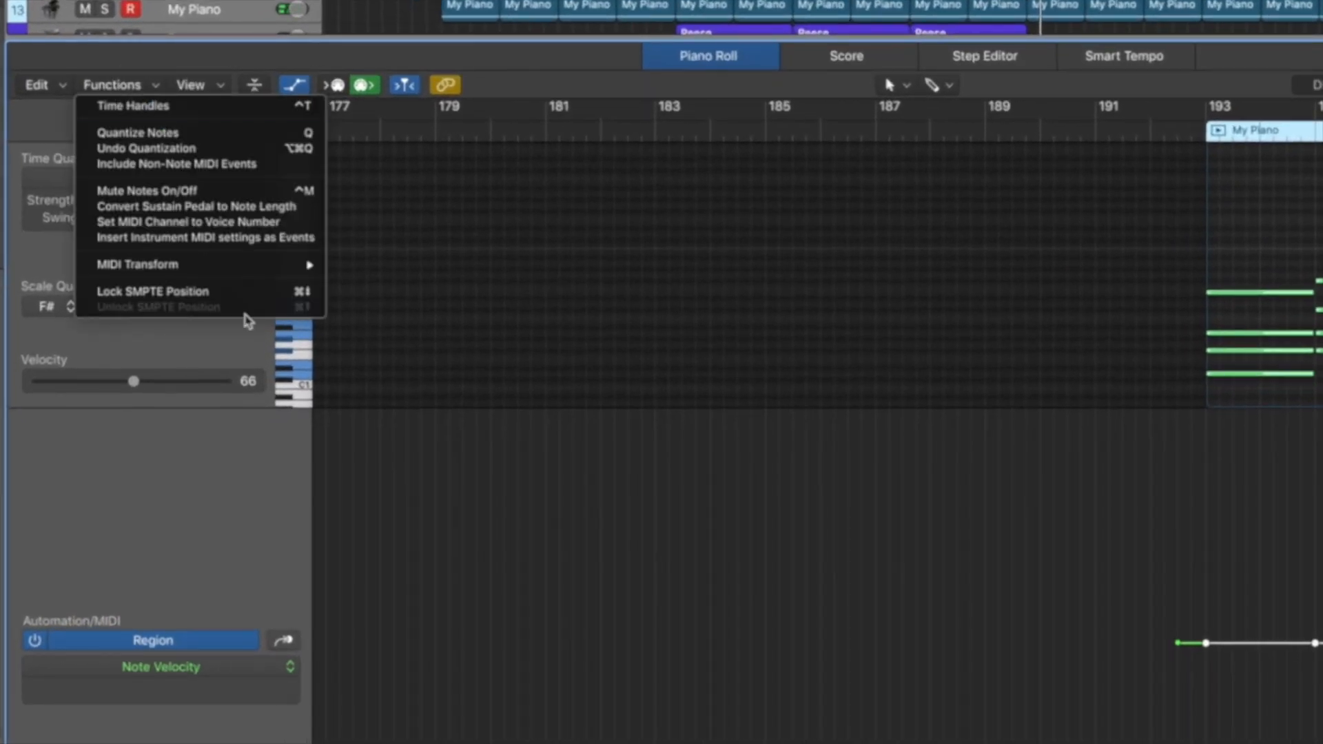
mouse_move(260, 266)
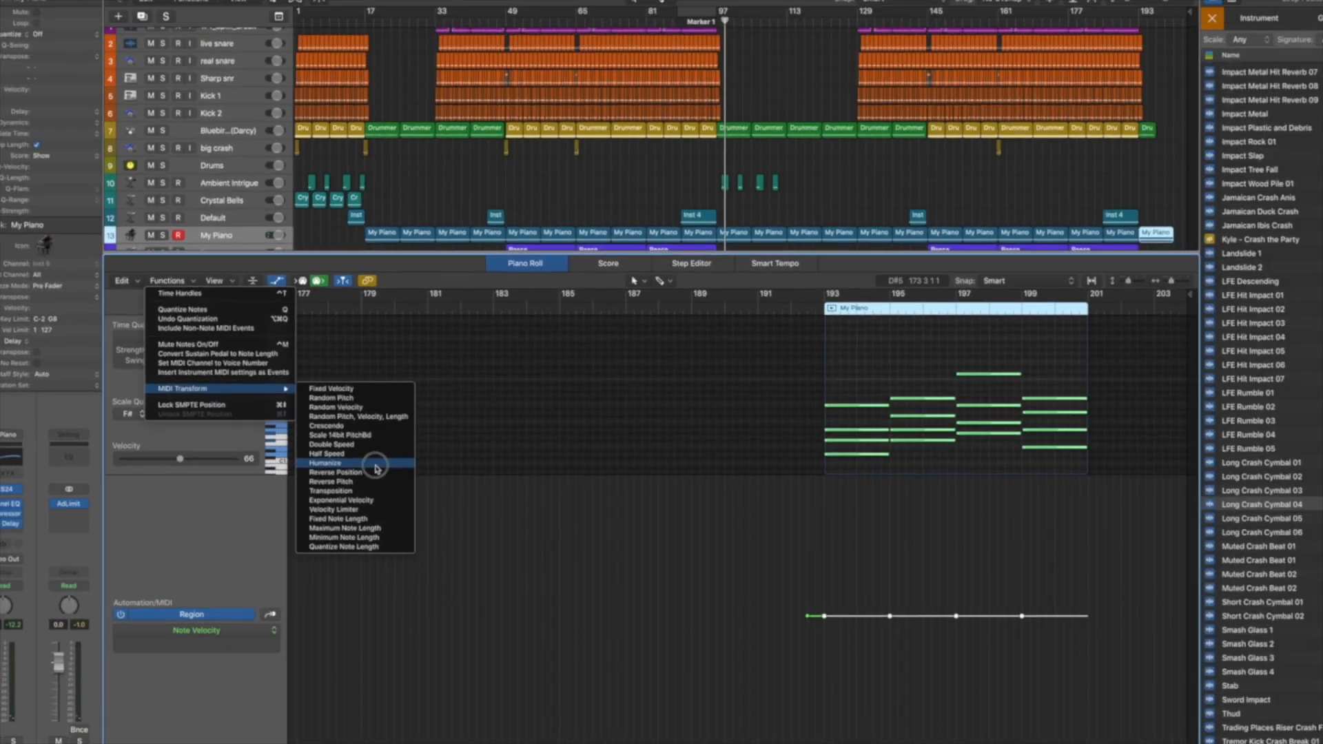
left_click(464, 408)
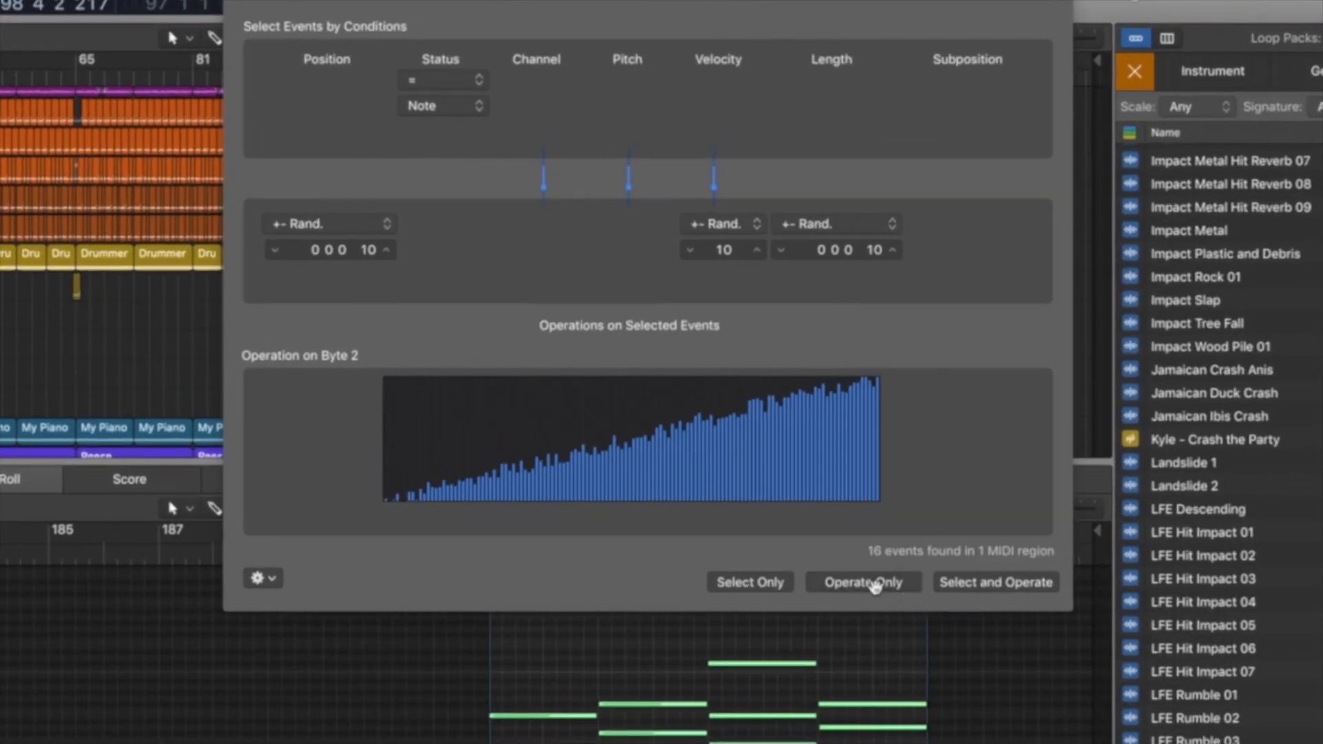
left_click(237, 2)
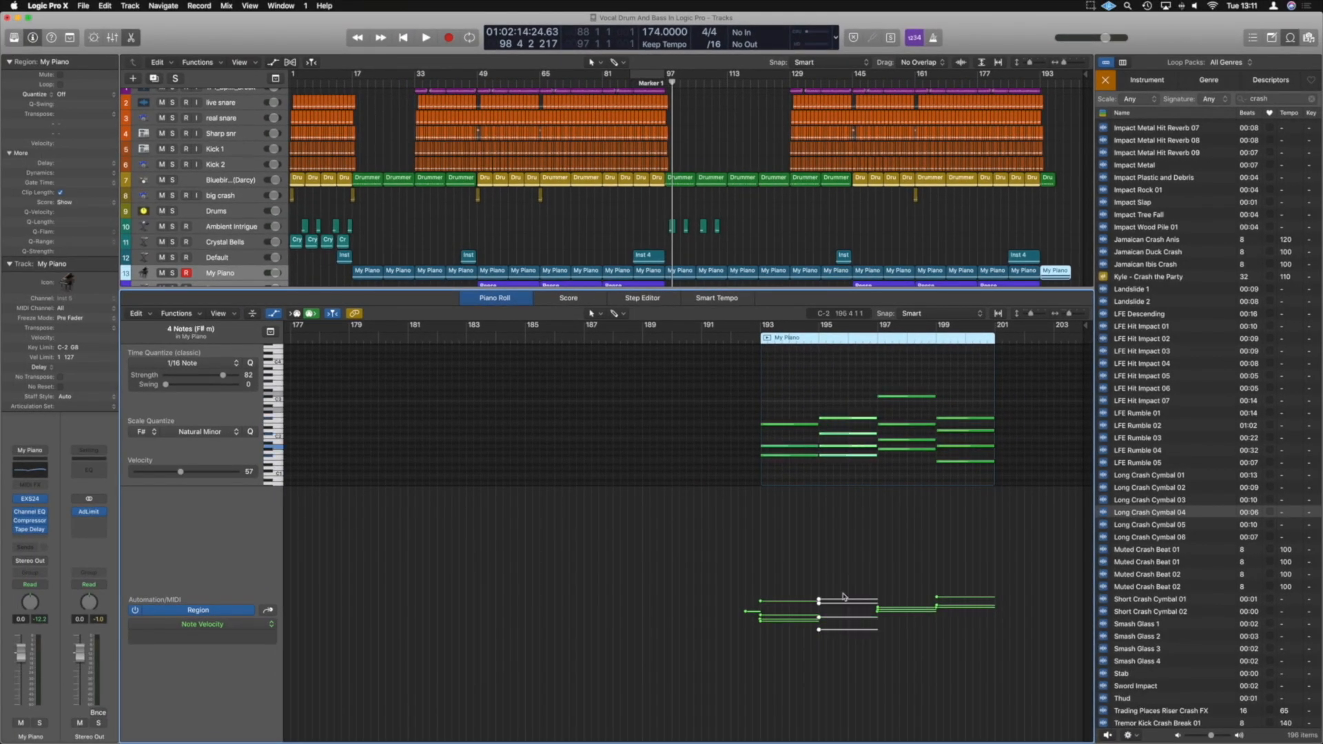
Step: Lower the velocities of the second, third and fourth piano chords progressively, bringing the last chord down to about 18
left_click_drag(820, 603, 821, 629)
left_click_drag(909, 462, 900, 390)
left_click_drag(880, 611, 878, 678)
left_click_drag(965, 479, 963, 416)
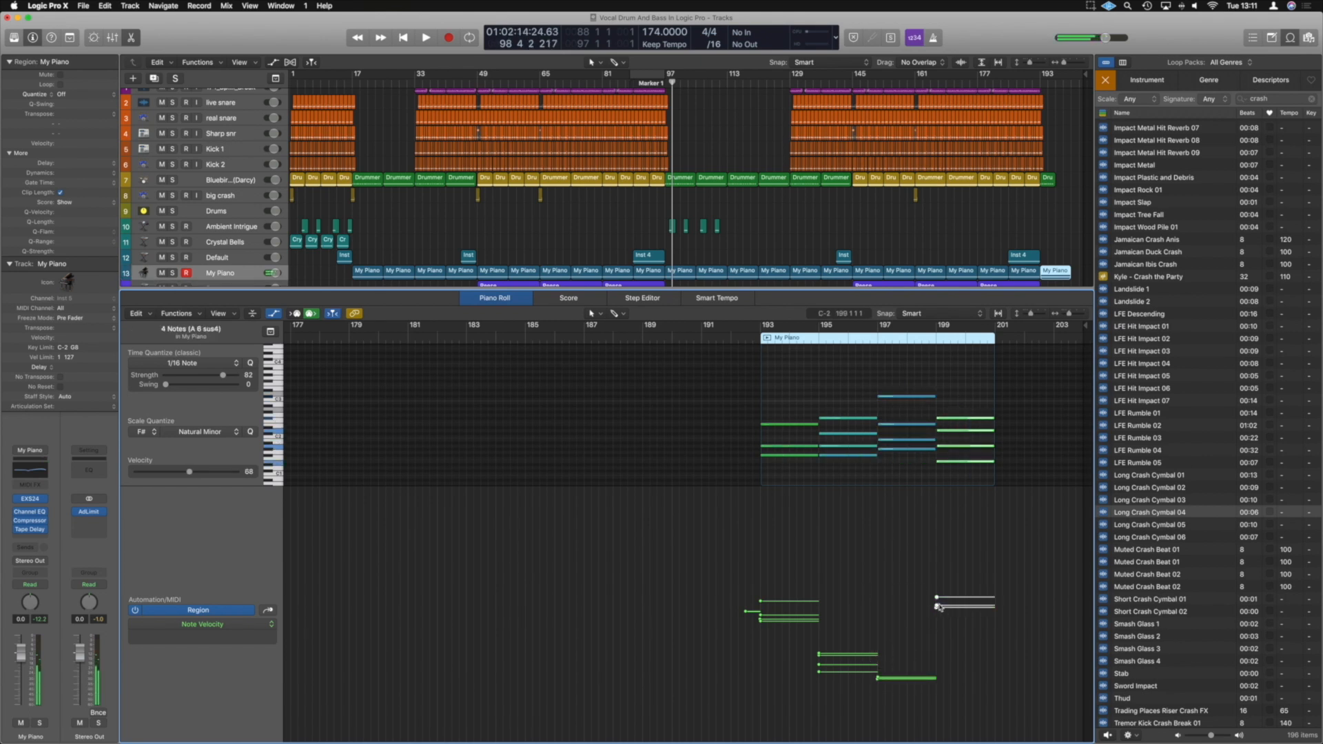
left_click_drag(937, 600, 937, 705)
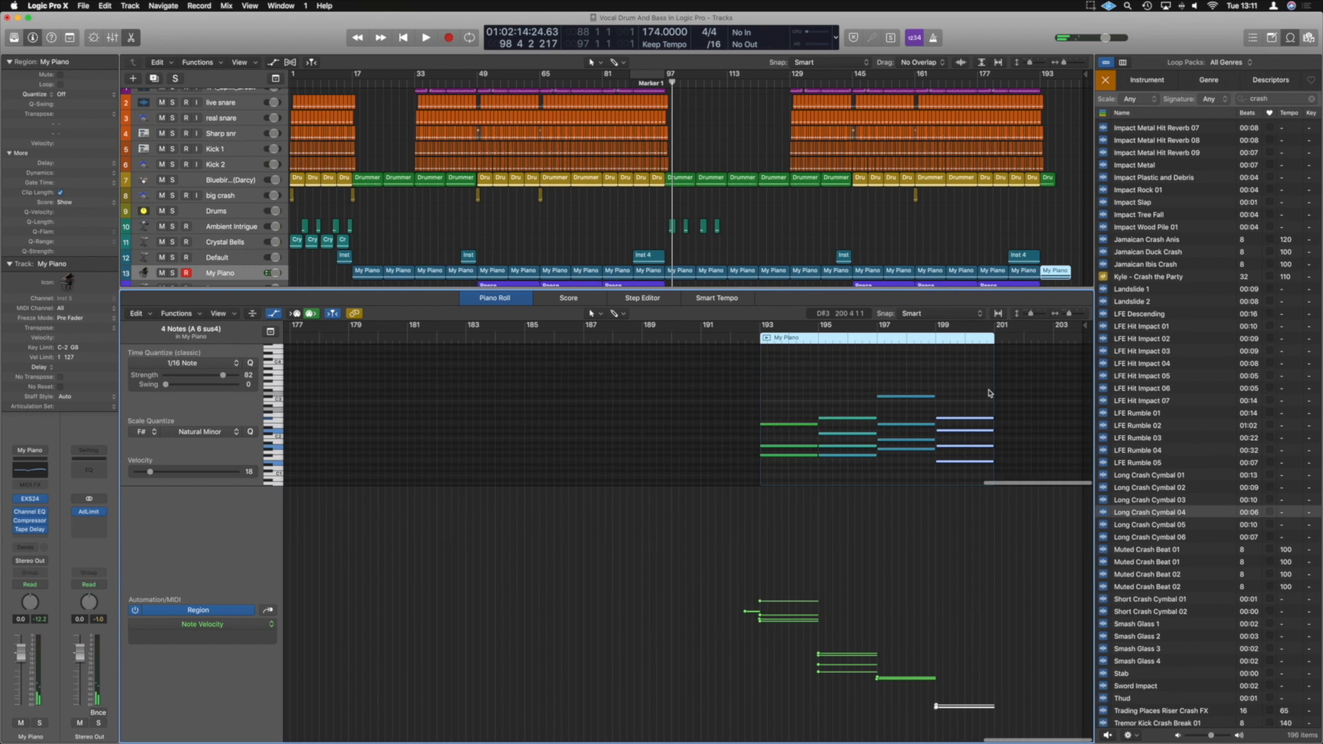
Step: Extend the last My Piano region and its final chord to about bar 204, and start playback from about bar 182
left_click_drag(994, 391, 1085, 413)
left_click_drag(993, 463, 1081, 463)
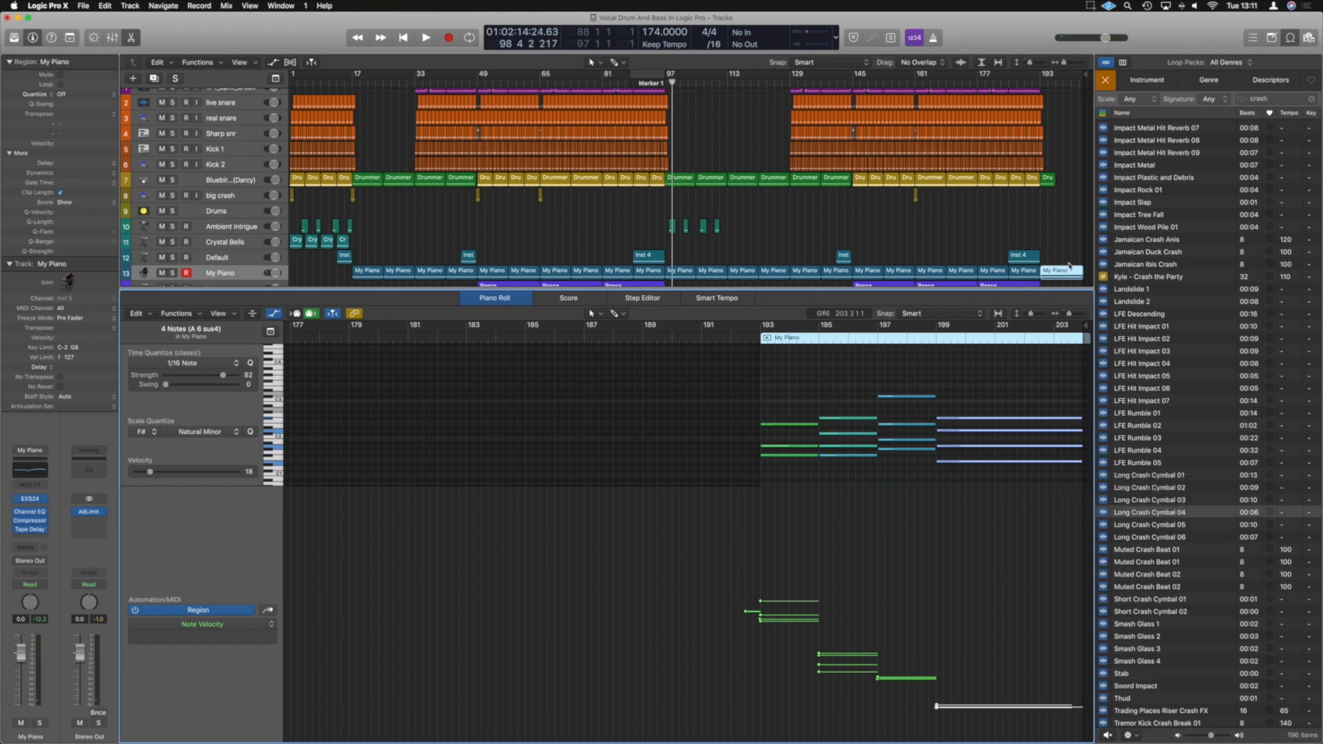
left_click(1005, 82)
key("space")
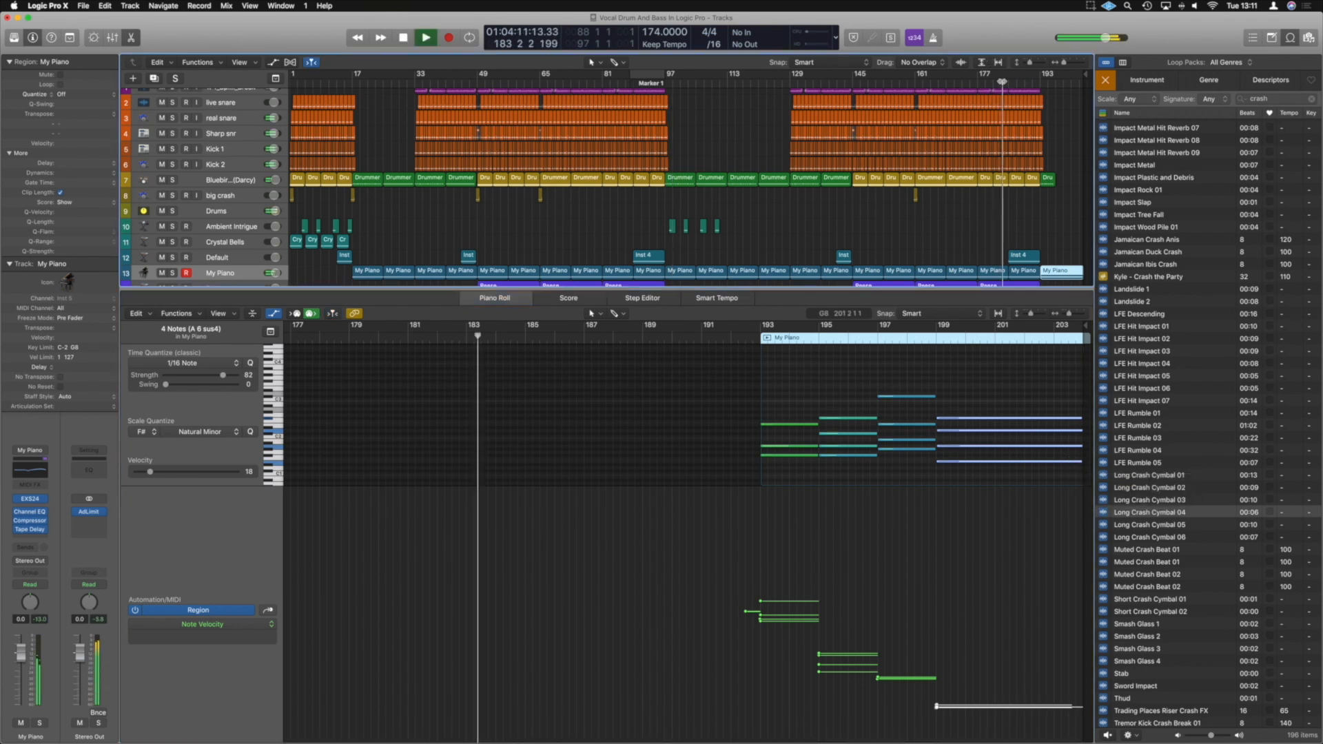
Step: Close the Piano Roll, enlarge the track heights so the whole arrangement is in view, and save the project
left_click(938, 221)
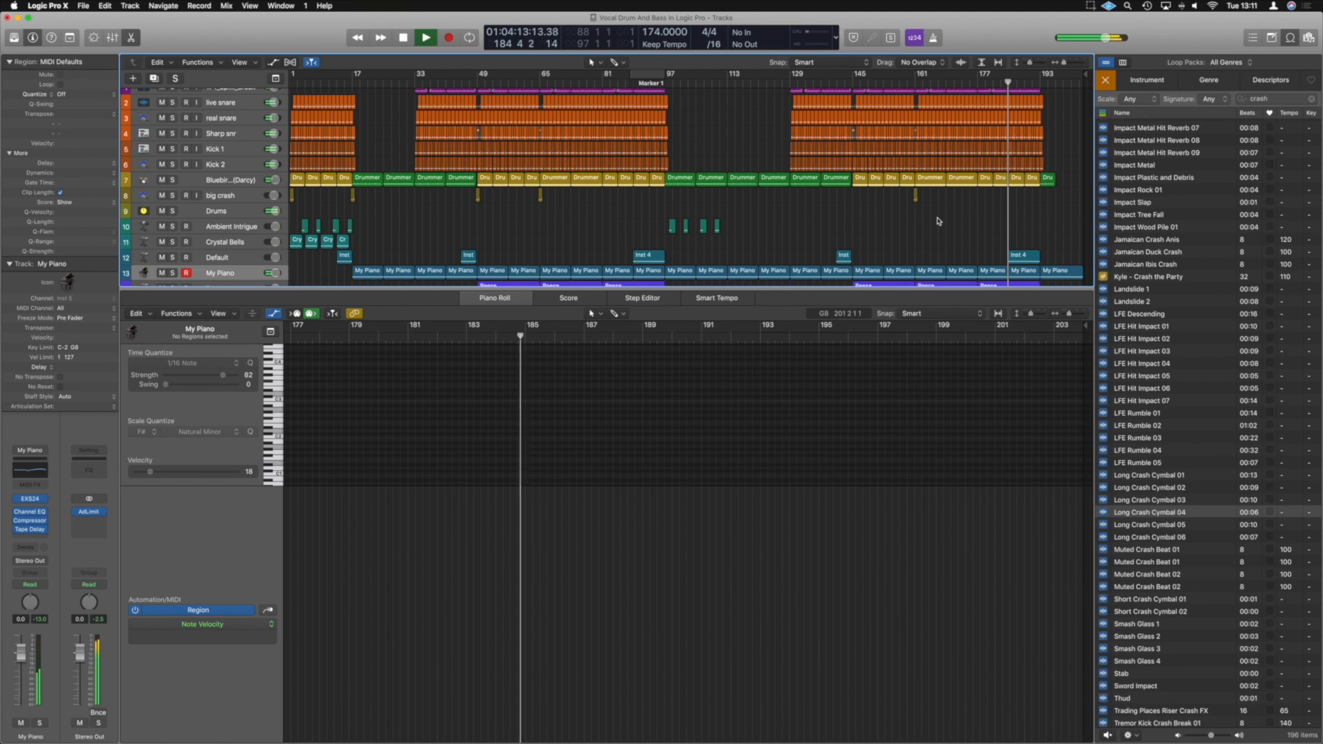
key("z")
key("p")
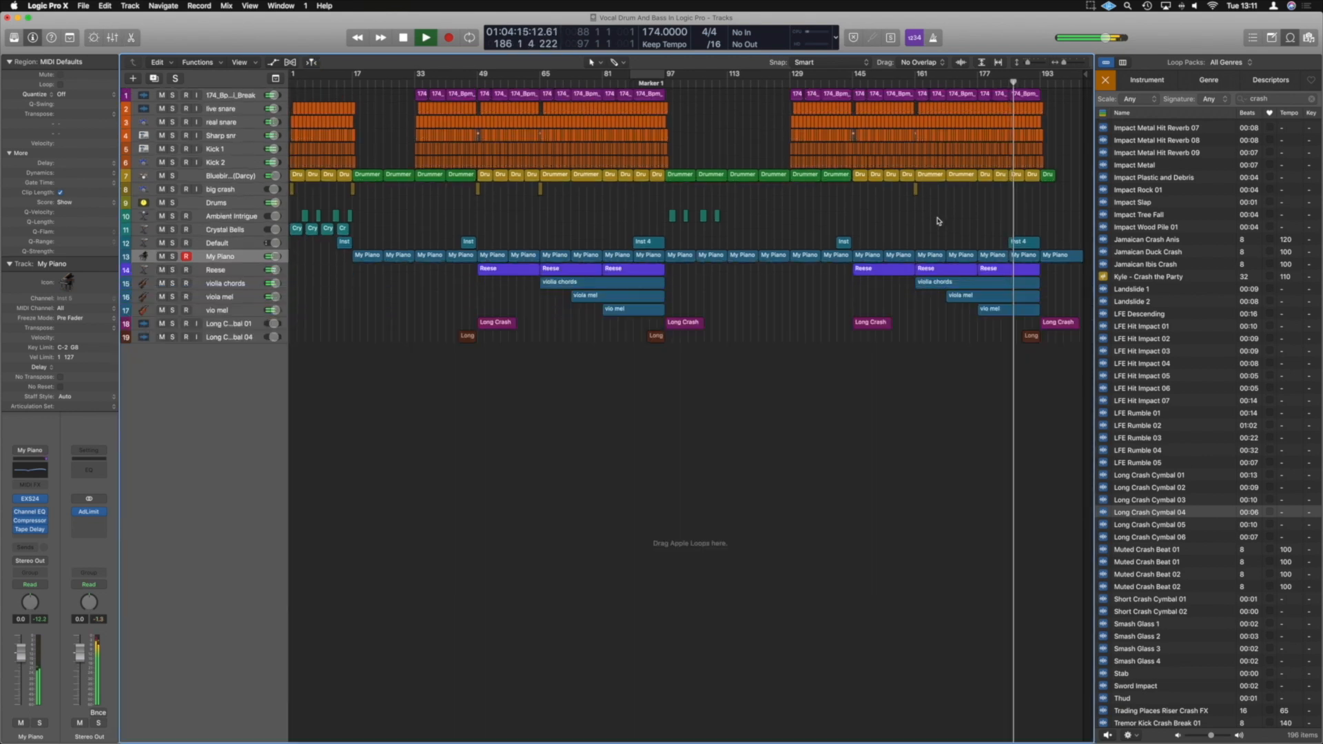
key("super+Down")
key("super+Down")
key("super+Down")
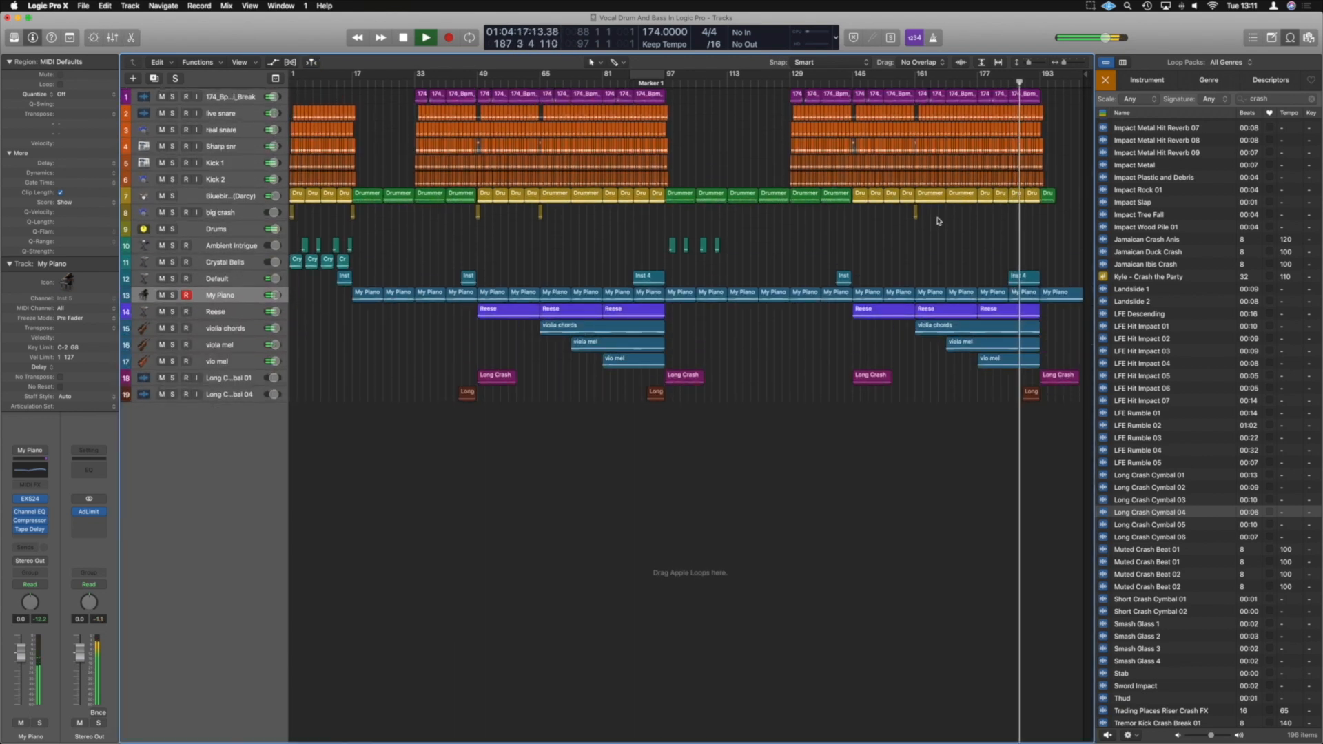
key("super+s")
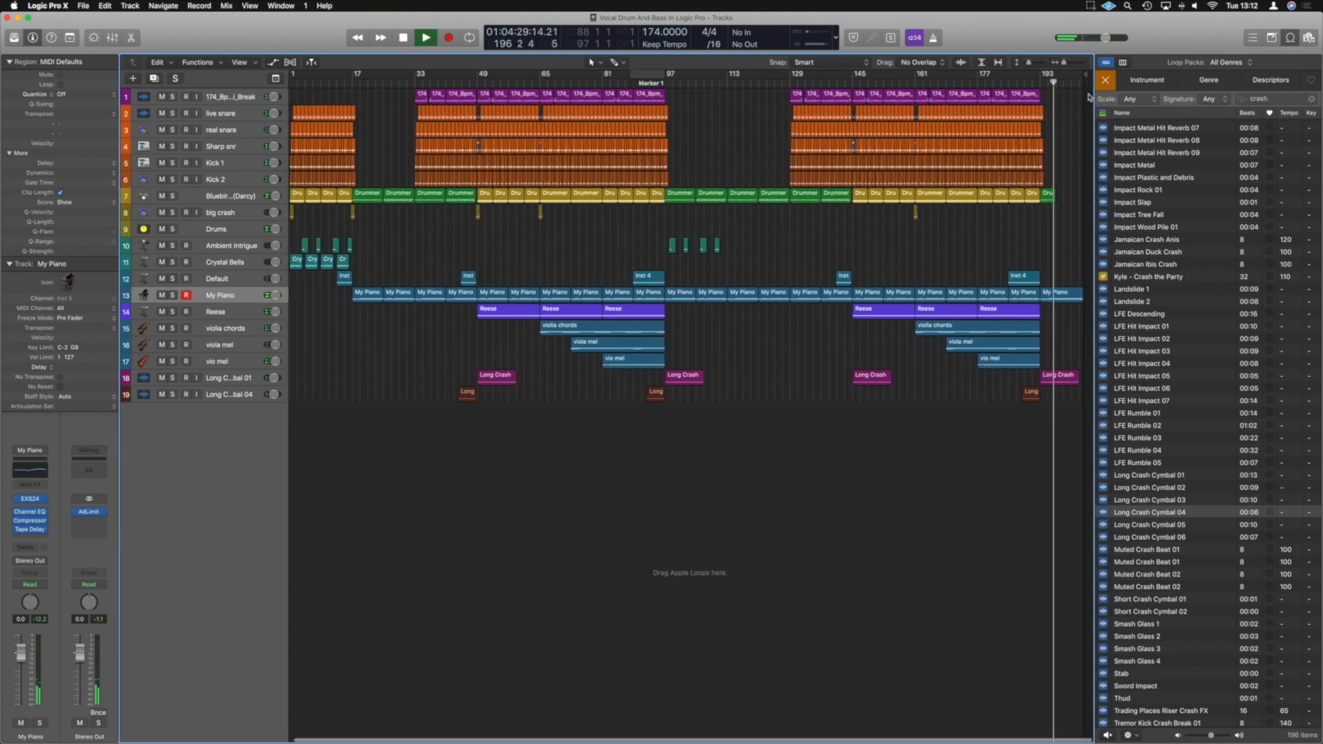
Step: Check the arrangement's ending, return the playhead to the start and play the opening up to about bar 8
left_click_drag(1090, 78, 1097, 80)
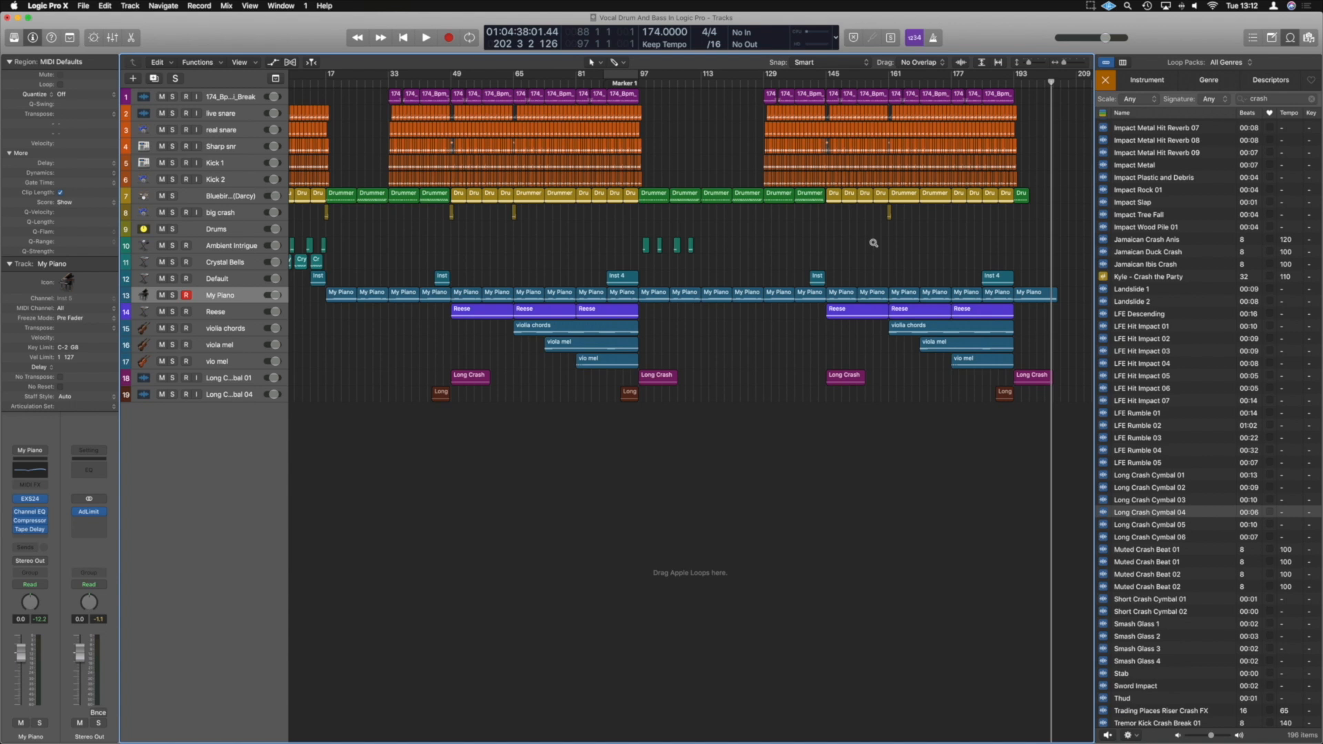
scroll(873, 243, "left", 2)
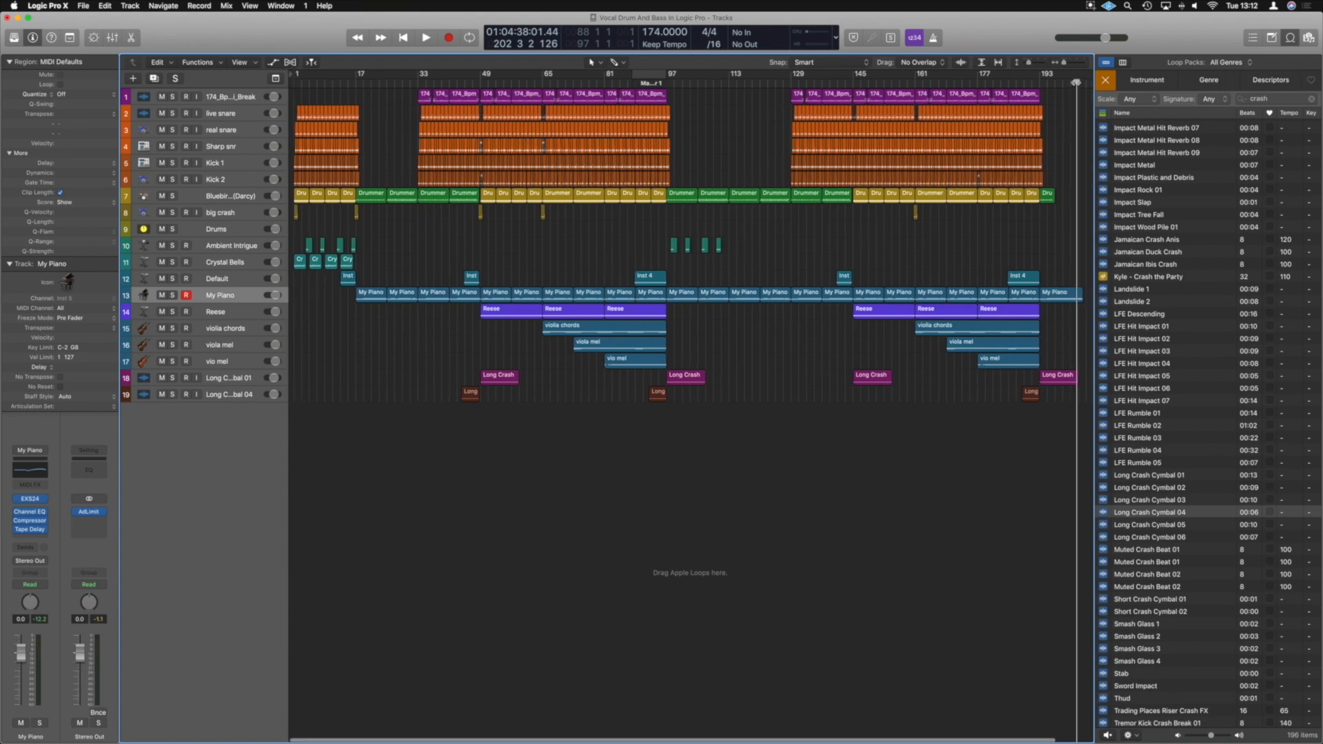
key("Return")
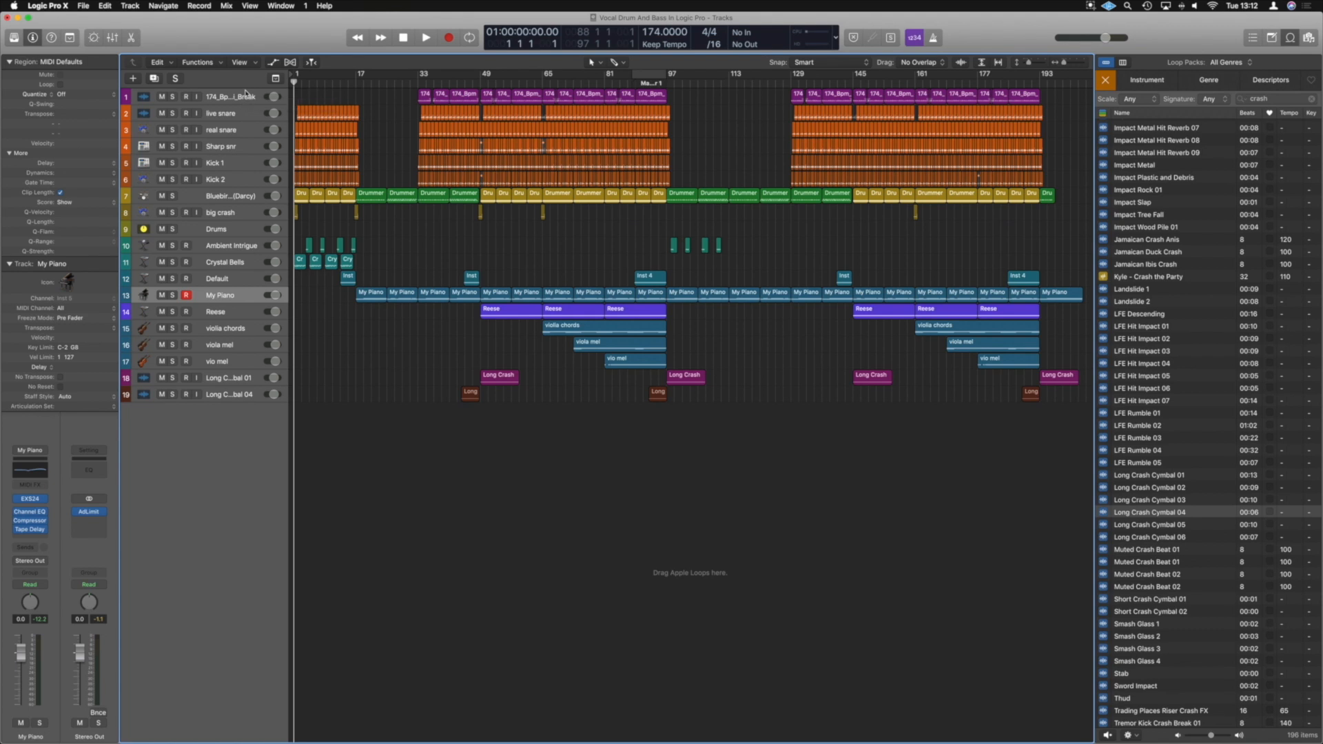
key("space")
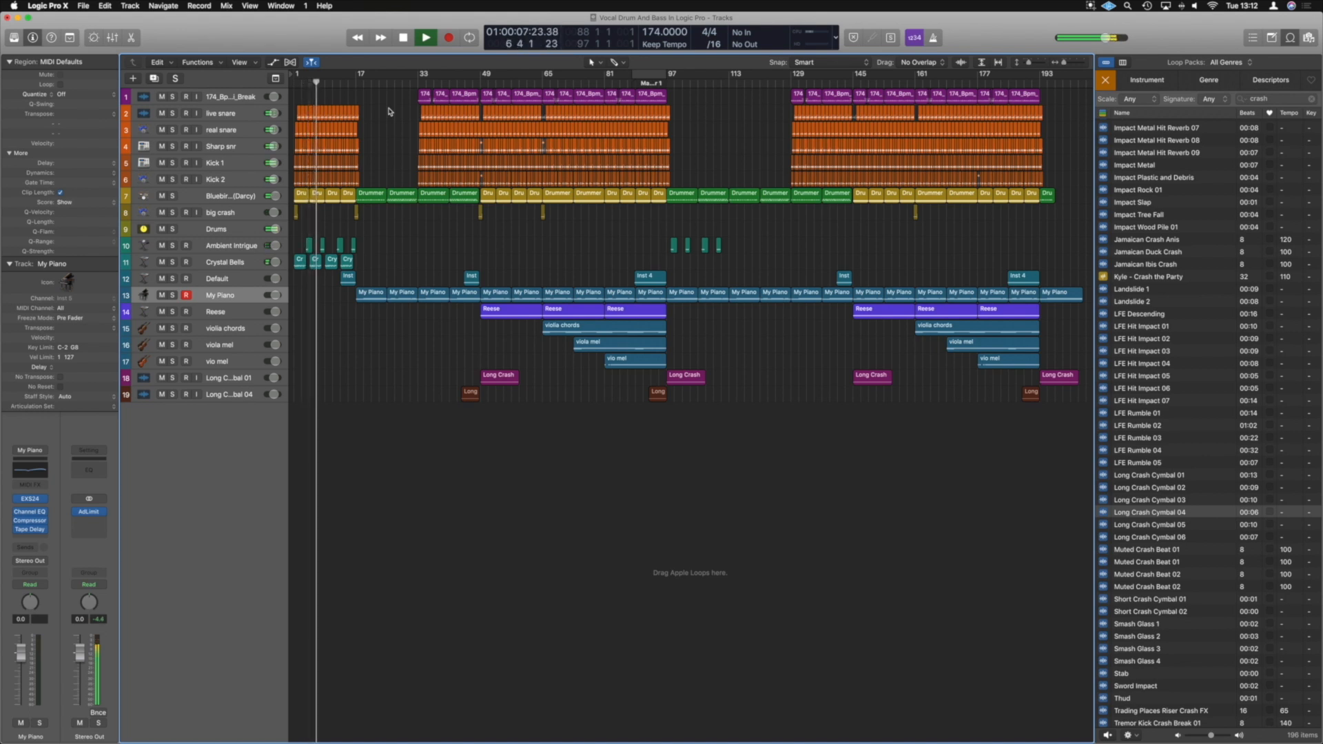
key("space")
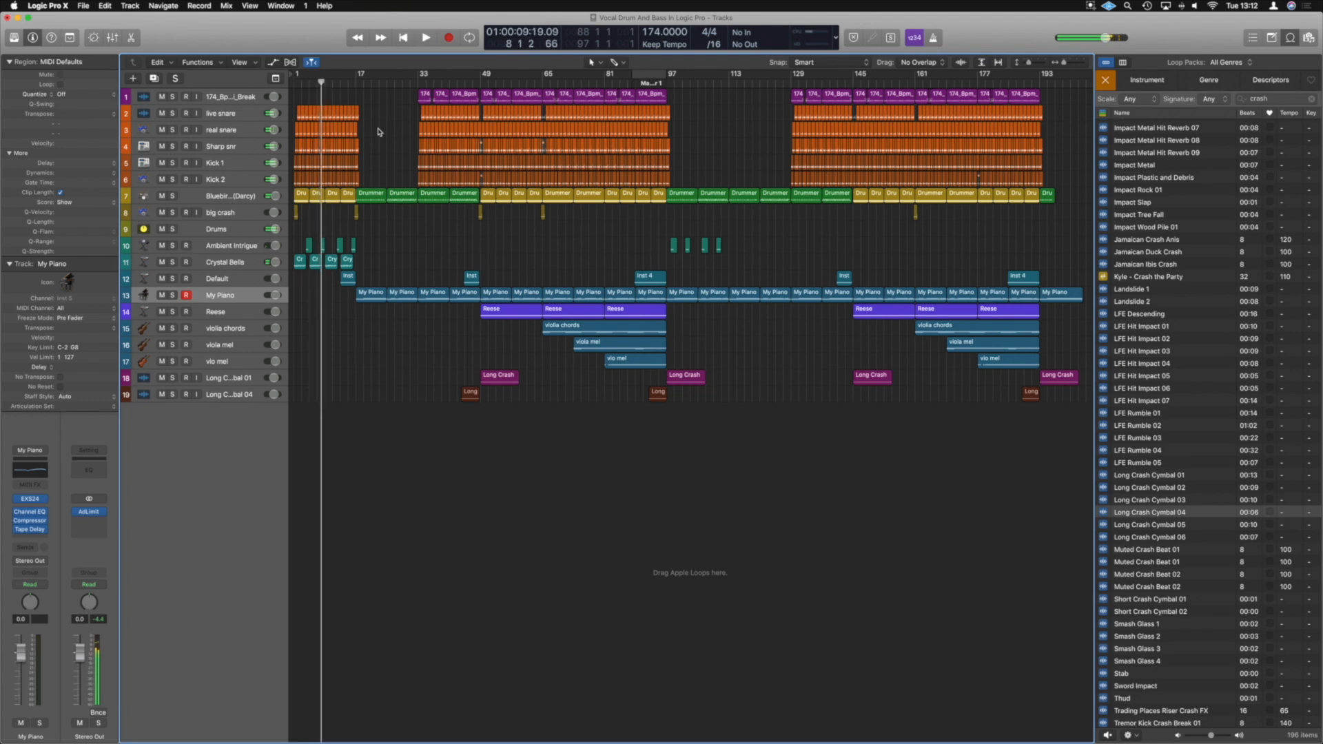
Step: Show the track automation and examine the Drums track's High Cut Freq curve in the opening section
scroll(379, 128, "up", 3)
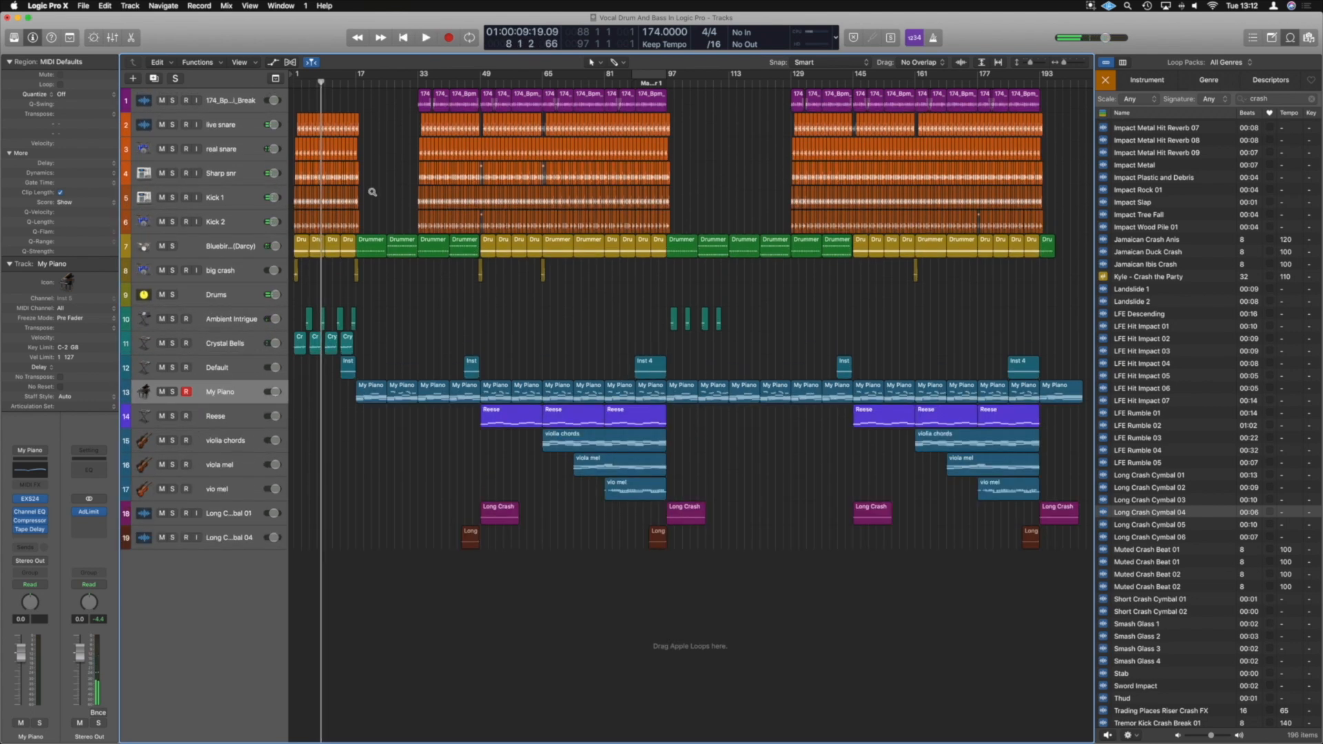
scroll(372, 192, "right", 5)
scroll(372, 192, "left", 2)
scroll(372, 192, "up", 5)
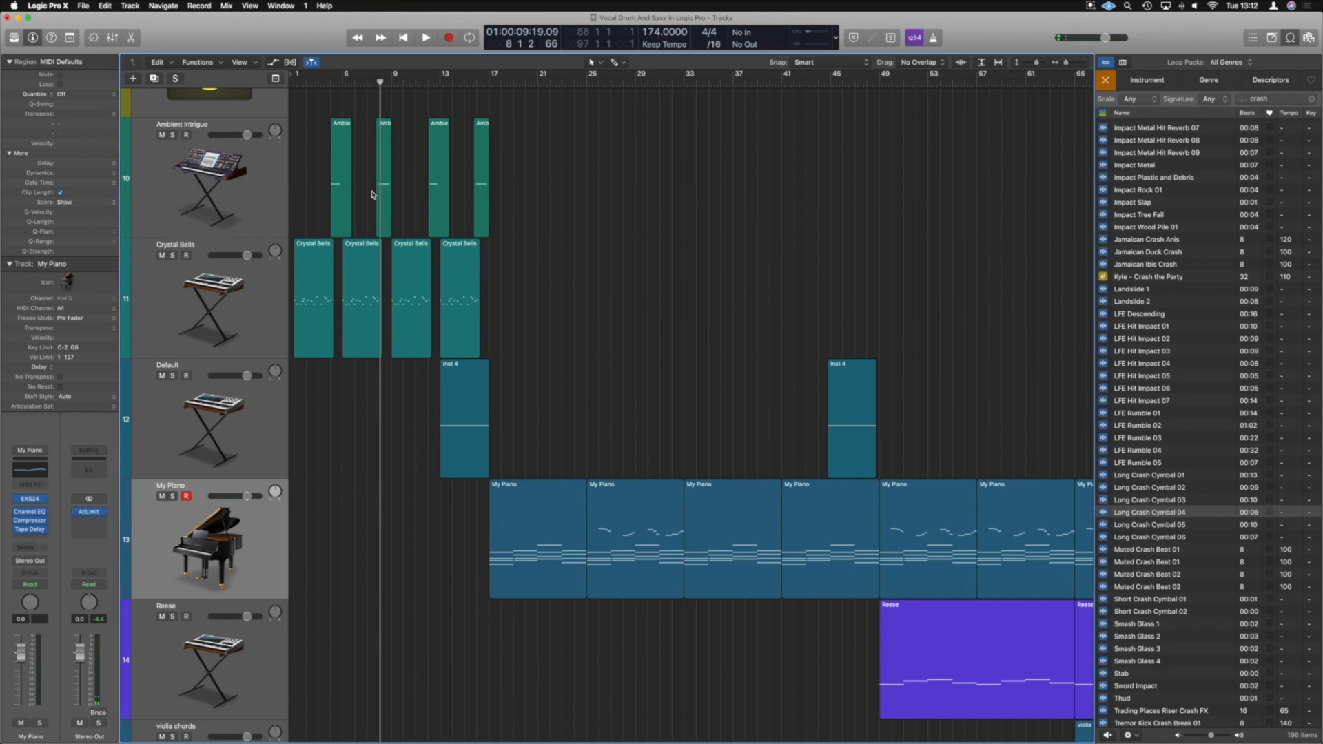
key("a")
scroll(378, 207, "up", 5)
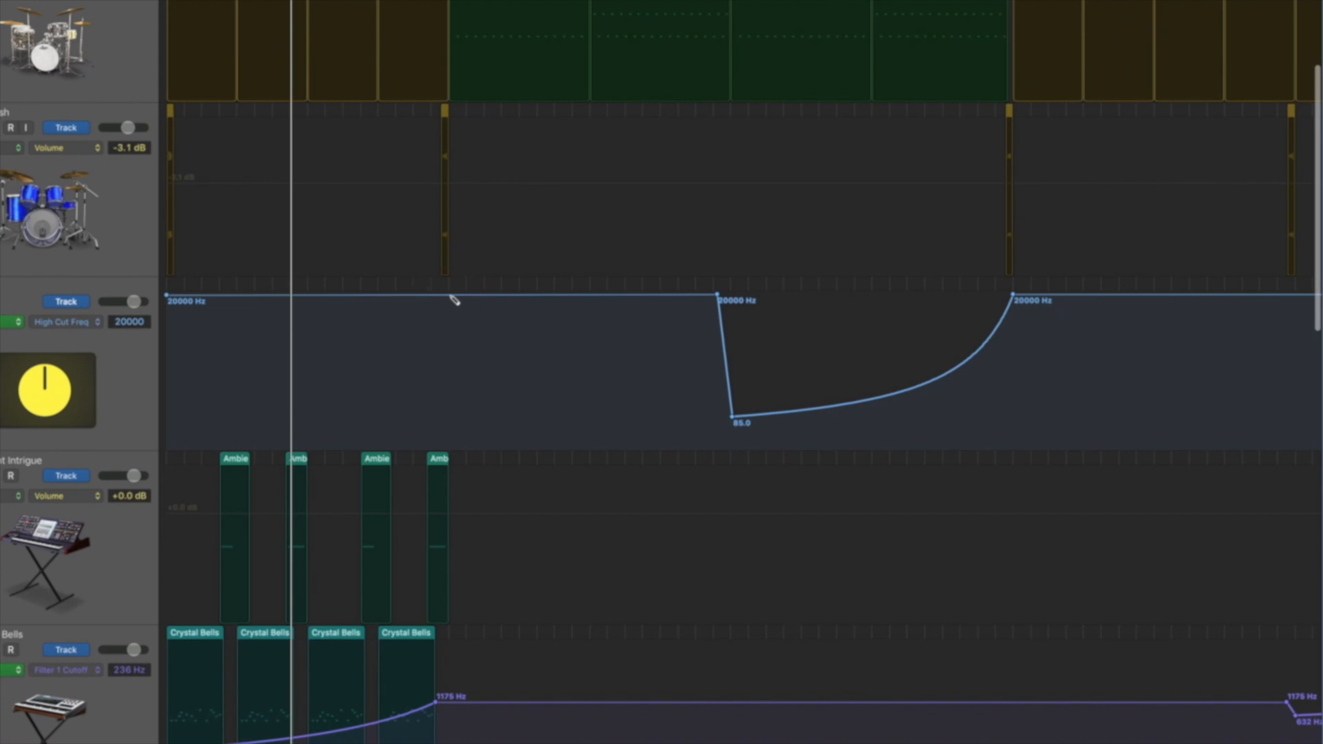
Step: Add High Cut Freq automation points on the Drums track at about bars 9, 17 and 24, and pull the bar 17 point down to the minimum
left_click(451, 295)
left_click(310, 295)
mouse_move(310, 298)
left_mouse_down()
mouse_move(328, 296)
mouse_move(315, 297)
left_mouse_up()
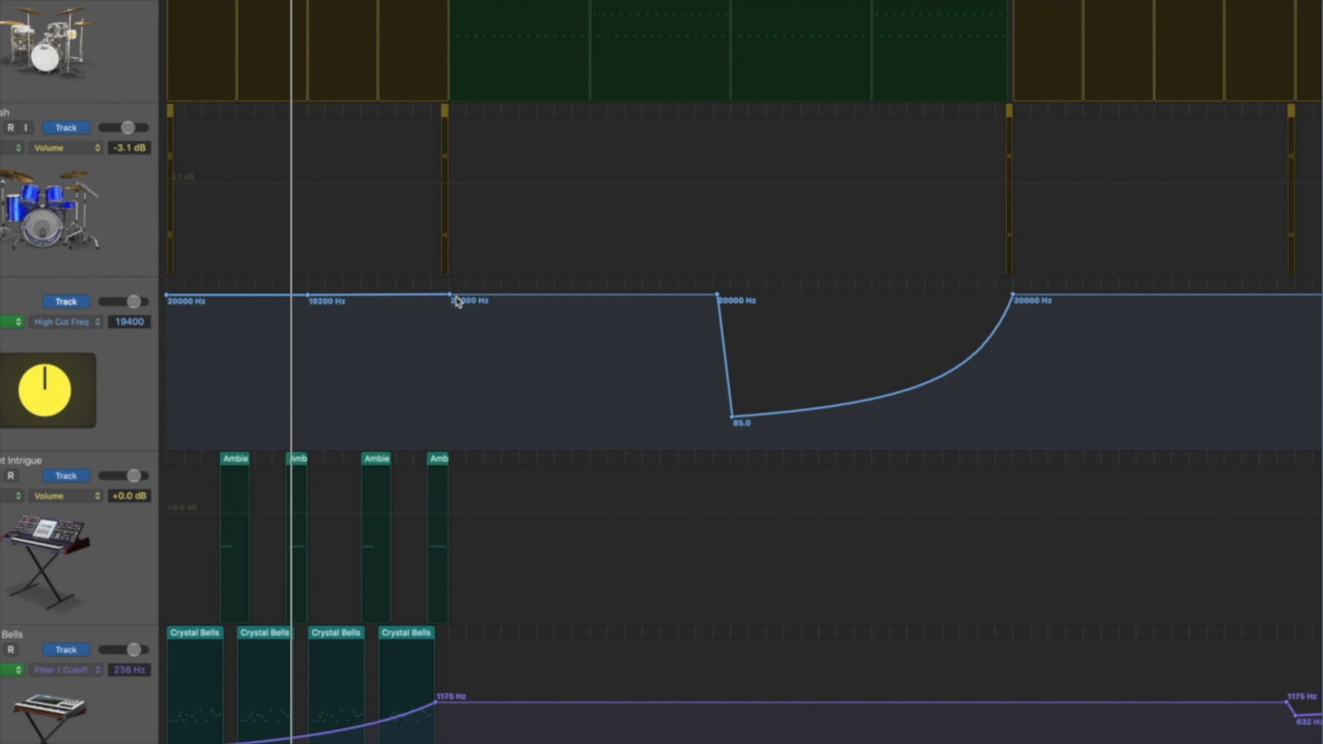
left_click(565, 295)
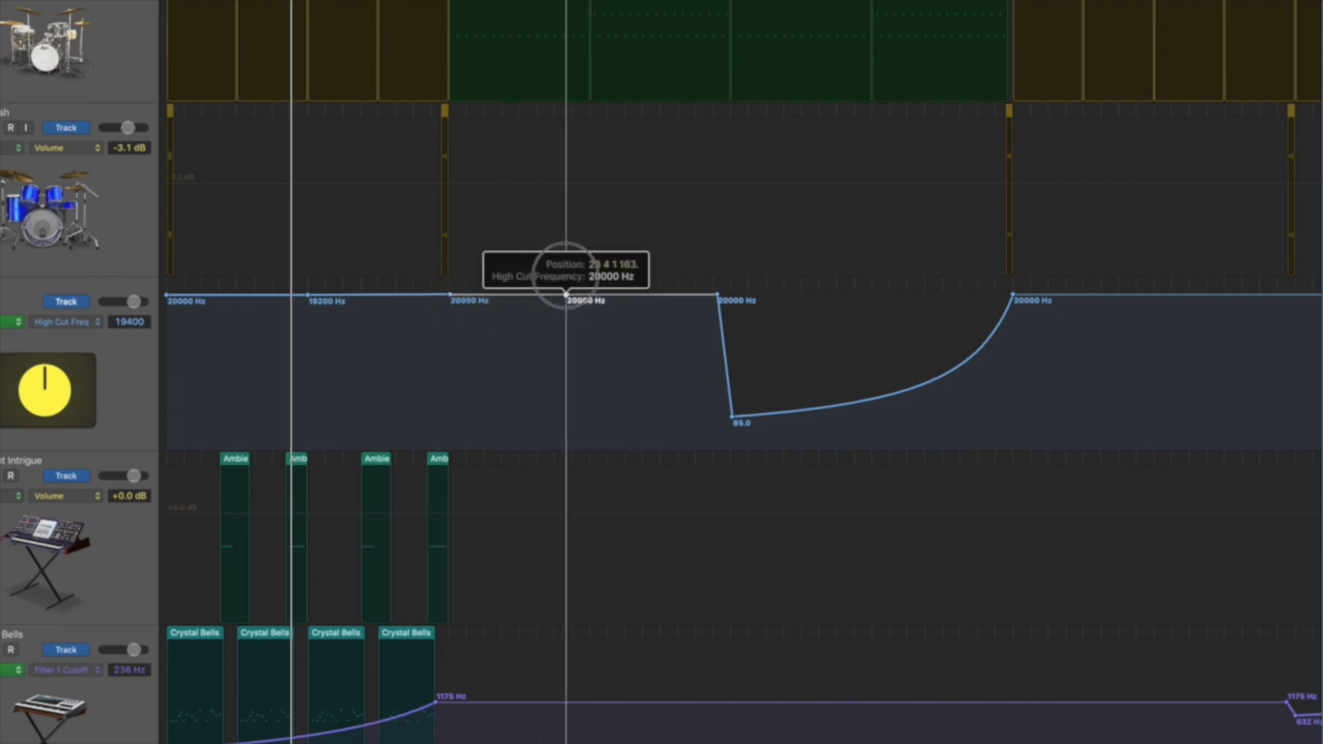
left_click_drag(449, 297, 448, 419)
Step: Bend the falling High Cut Freq line between bars 9 and 17 into a curve with the Automation Curve tool, and lower the bar 9 point slightly
left_click_drag(475, 482, 462, 442)
key("t")
key("w")
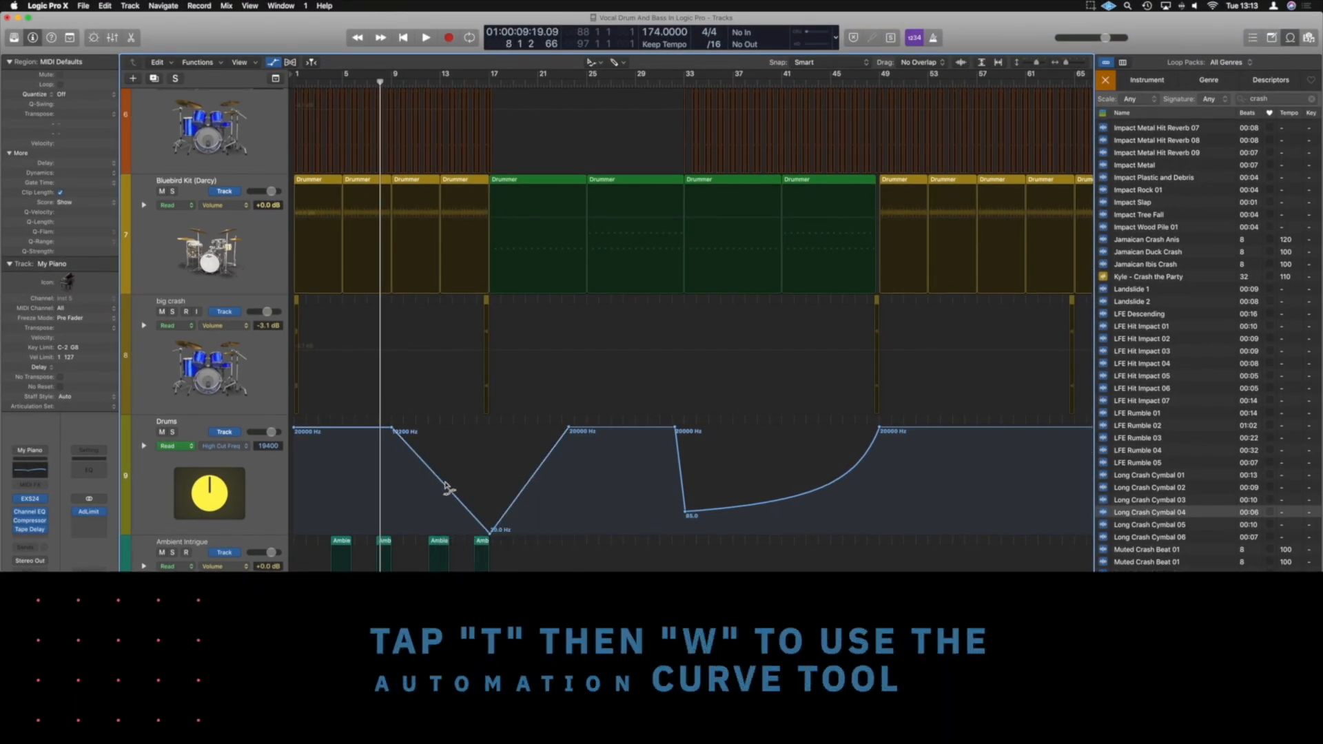
key("t")
left_click_drag(393, 438, 391, 437)
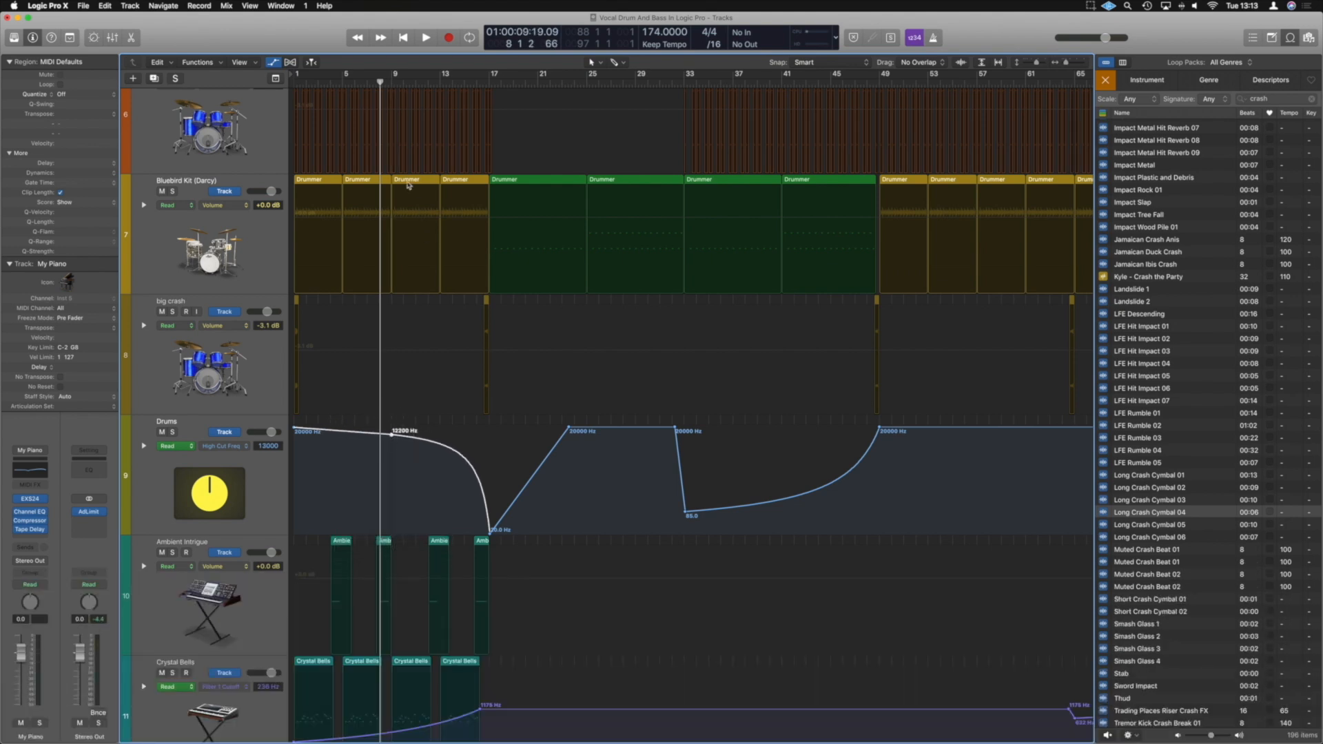
Step: Play the opening from bar 1 to about bar 21, shrinking the track heights until all tracks fit, and stop playback
left_click(301, 81)
key("space")
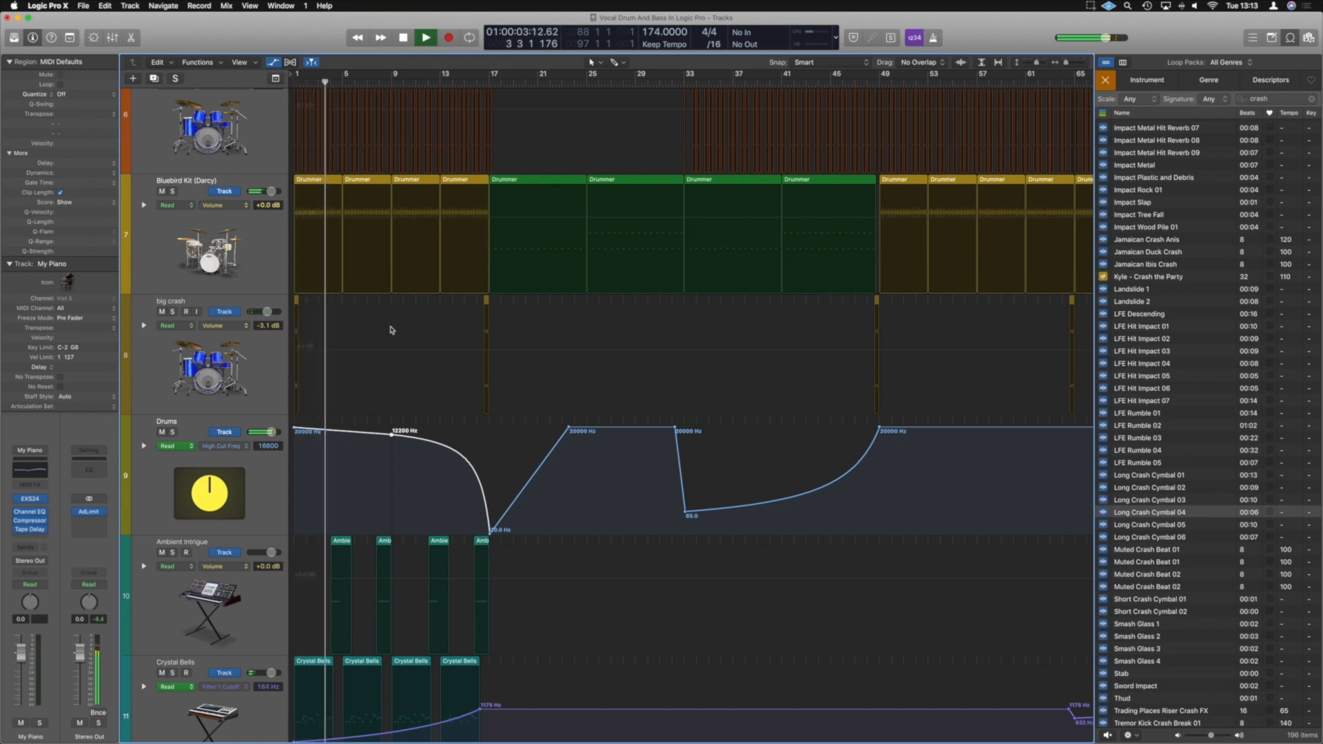
key("super+Up")
key("super+Up")
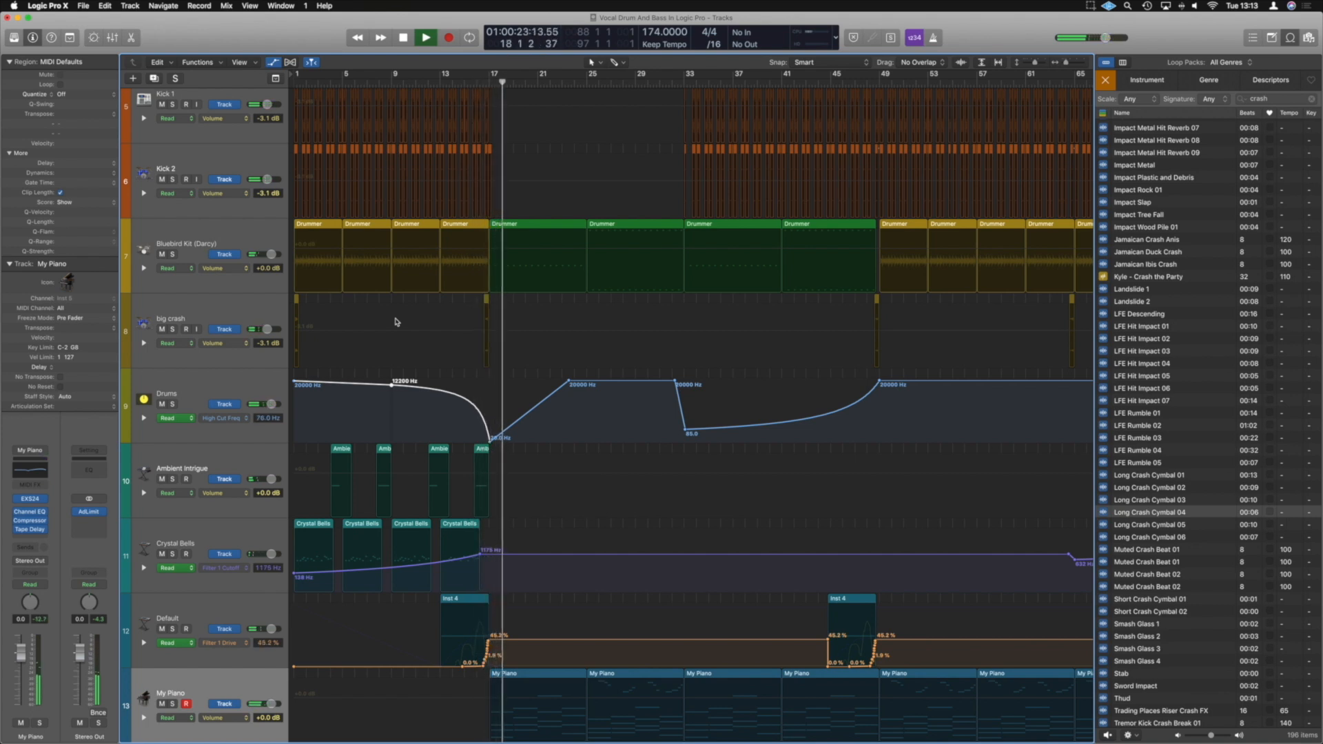
key("super+Up")
key("super+Up")
key("super+Up")
key("super+Up")
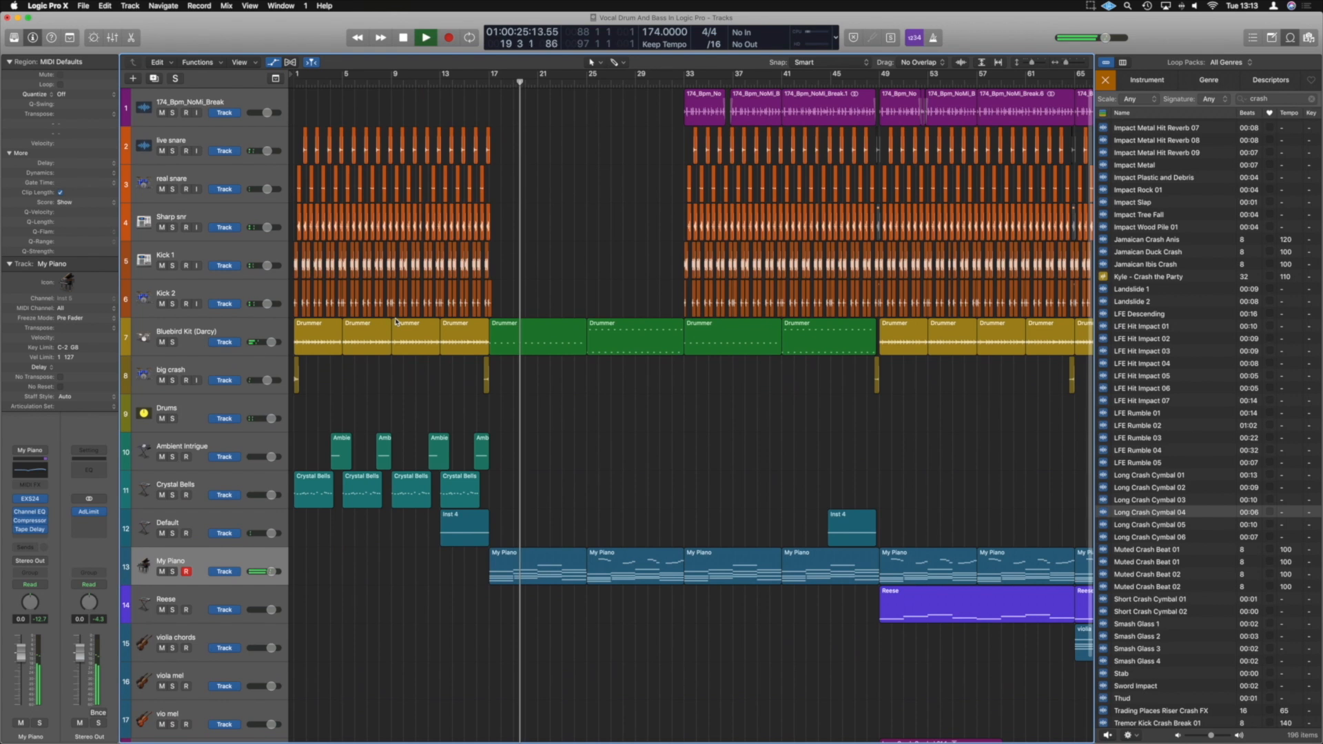
key("super+Up")
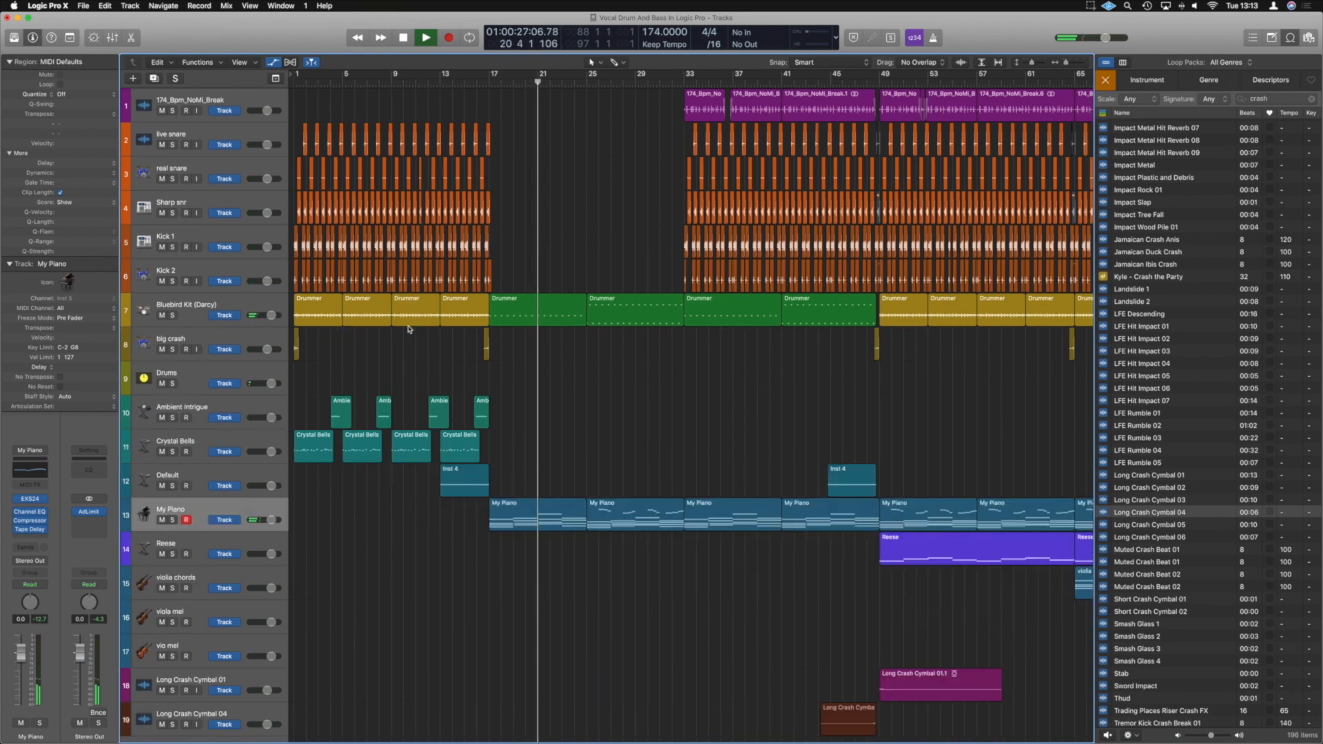
key("super+Up")
key("space")
Step: Close the loop browser, open the Mixer, and fit the whole arrangement above it with minimal track heights
key("o")
key("super+Left")
key("super+Left")
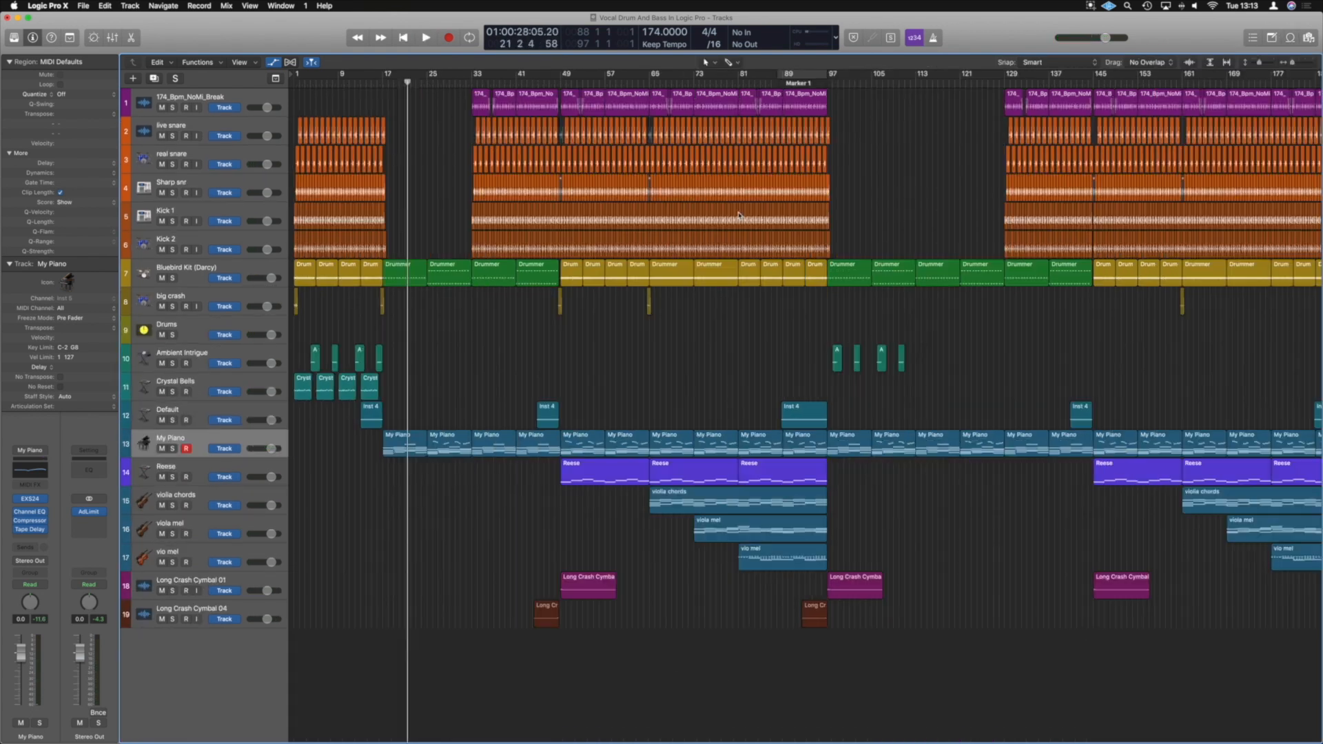
scroll(738, 213, "down", 3)
key("super+Down")
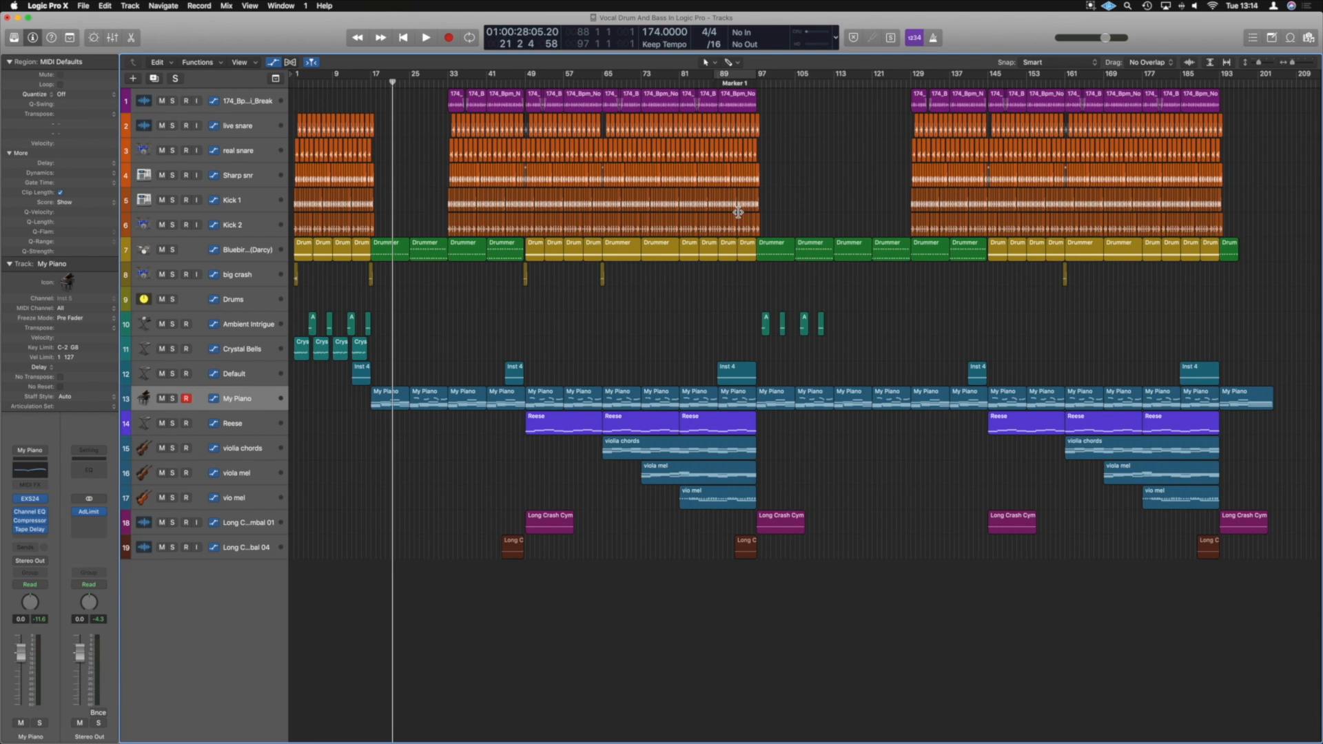
key("x")
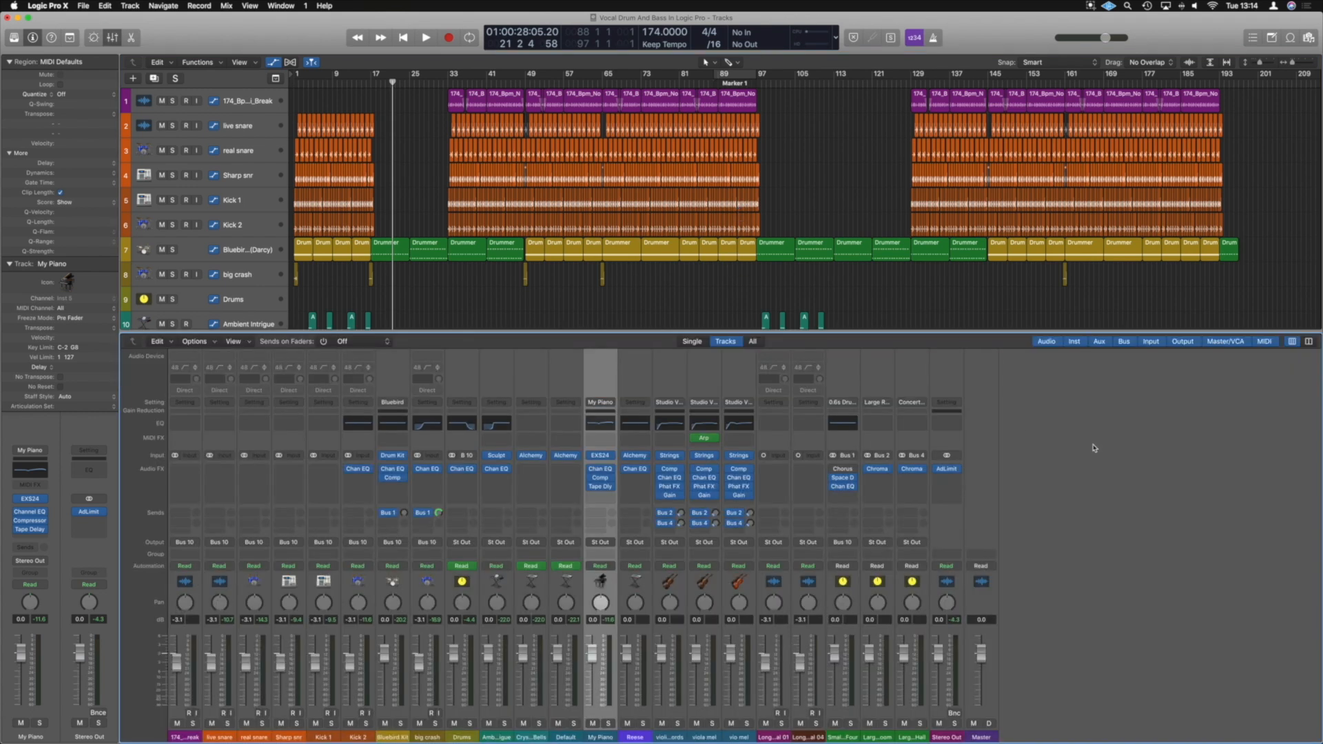
scroll(767, 283, "down", 8)
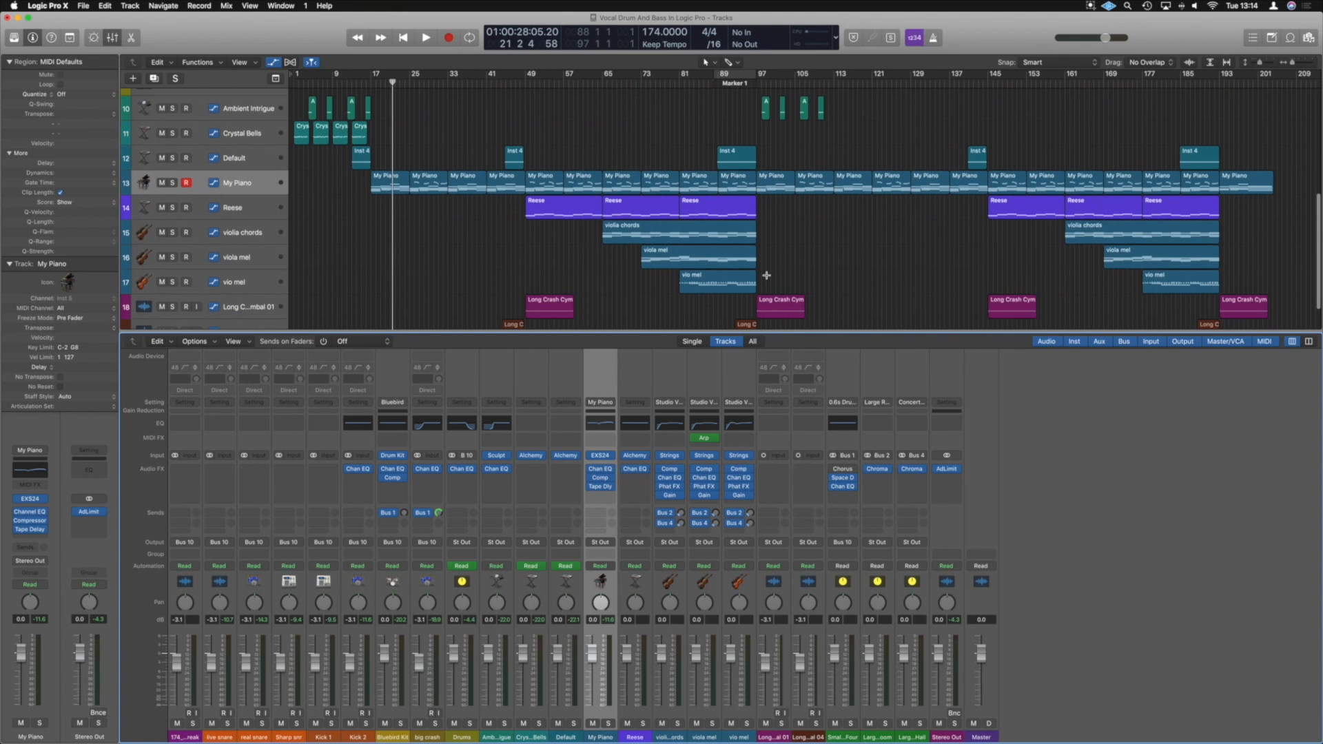
scroll(910, 226, "down", 6)
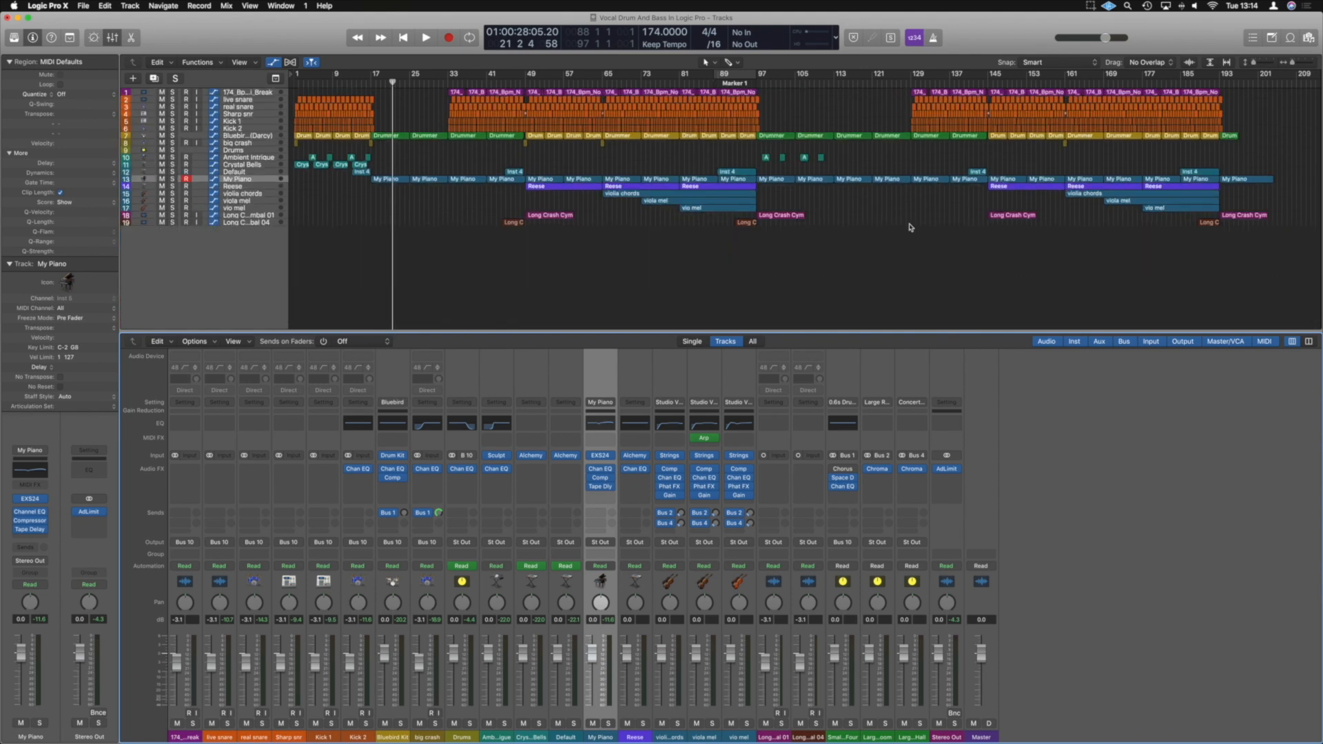
Step: Insert Tonal Balance Control 2 on the Stereo Out channel ahead of the AdLimit plug-in
left_click(961, 469)
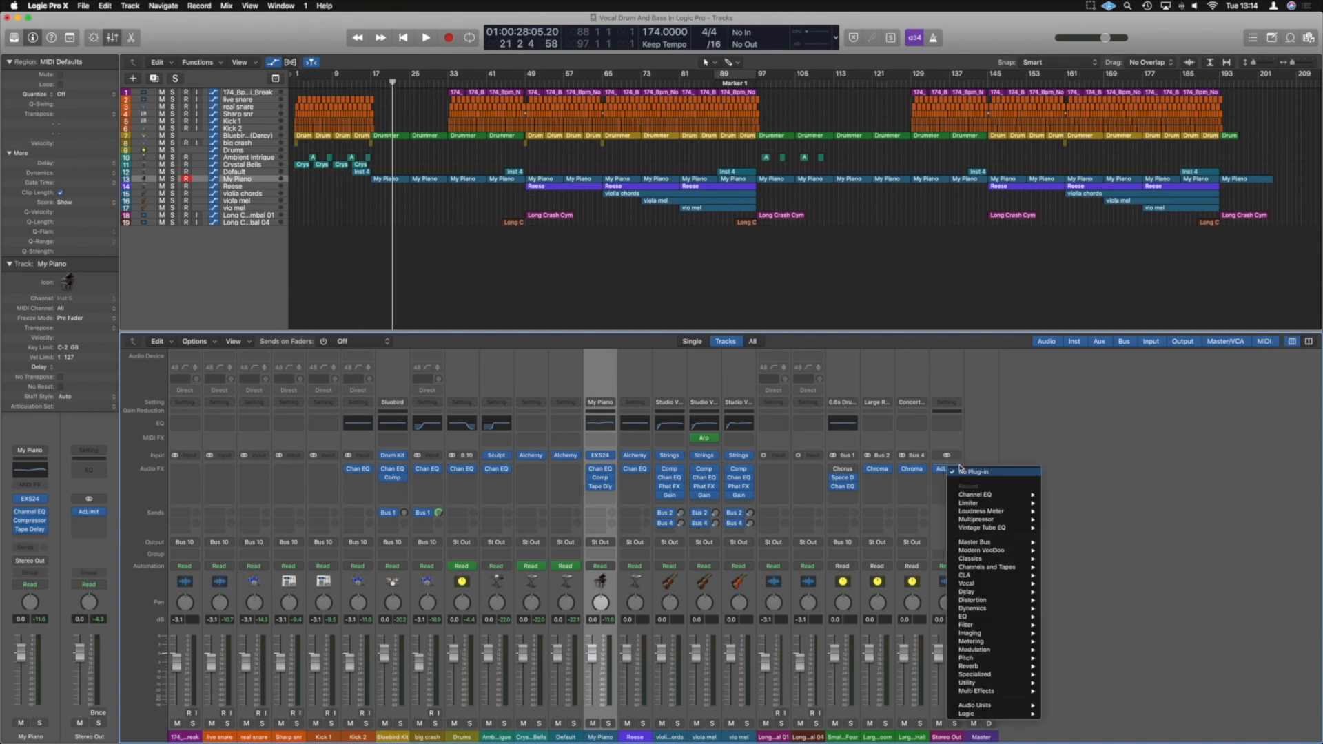
mouse_move(1023, 545)
mouse_move(1116, 684)
left_click(1176, 689)
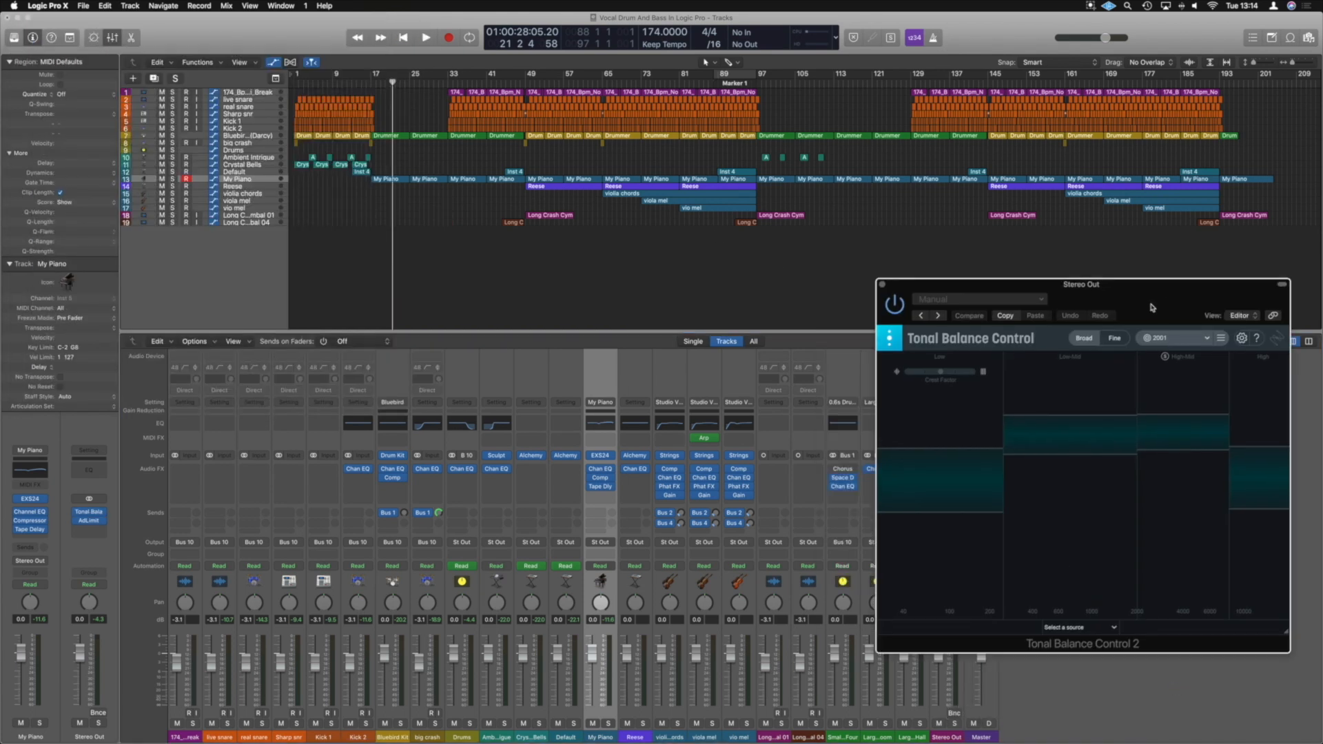
Step: Switch Tonal Balance Control to the Fine view with the 2001 target, move its window over the lower corner, and hide the plug-in header
left_click(1167, 340)
left_click(1169, 358)
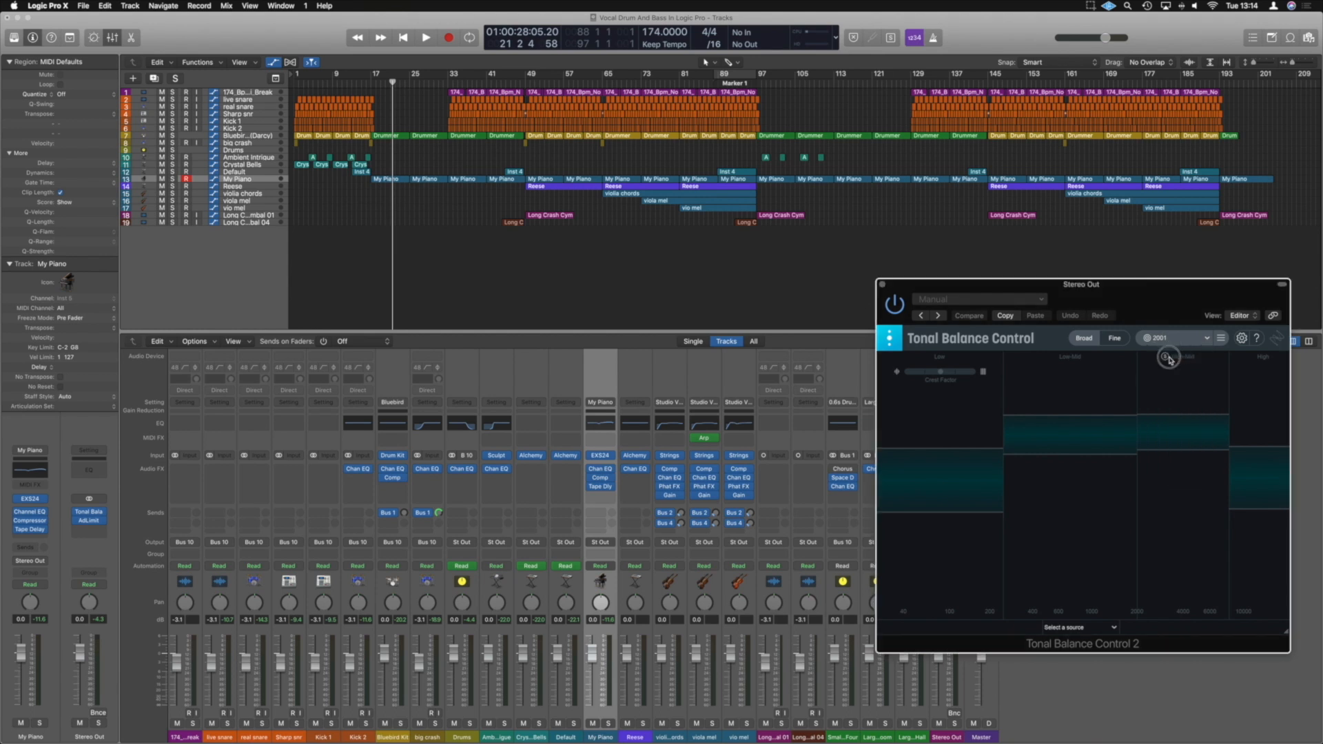
left_click(1115, 339)
left_click_drag(1151, 304, 1183, 391)
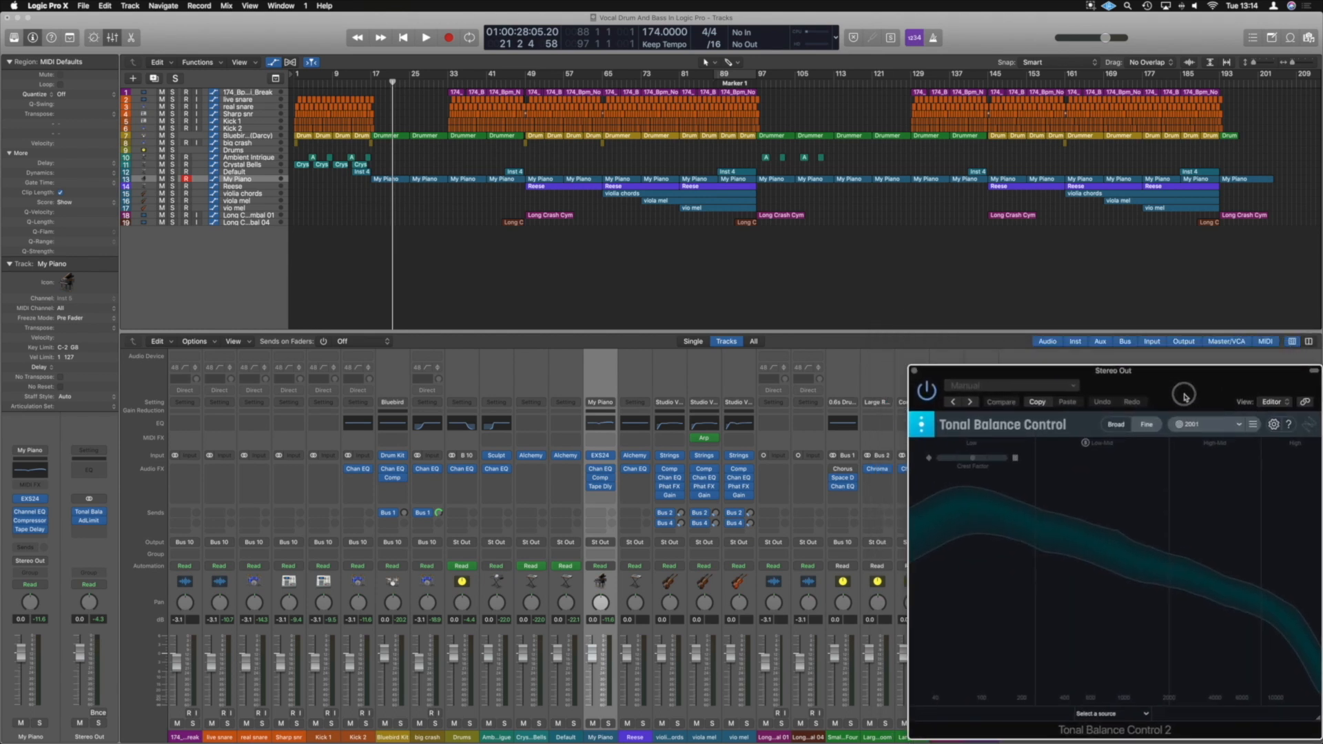
left_click(1314, 372)
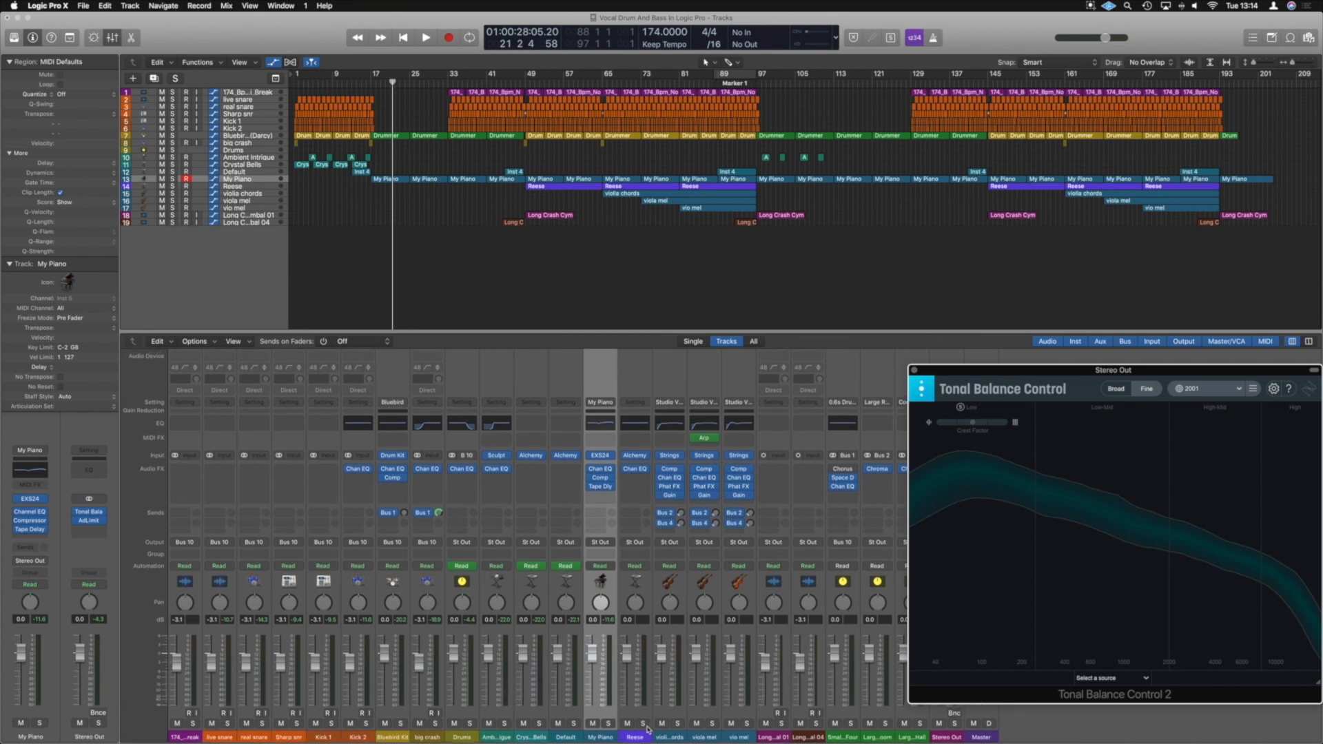
Step: Route the violia chords, viola mel and vio mel channels to Bus 11 and name the new aux channel String
left_click(672, 738)
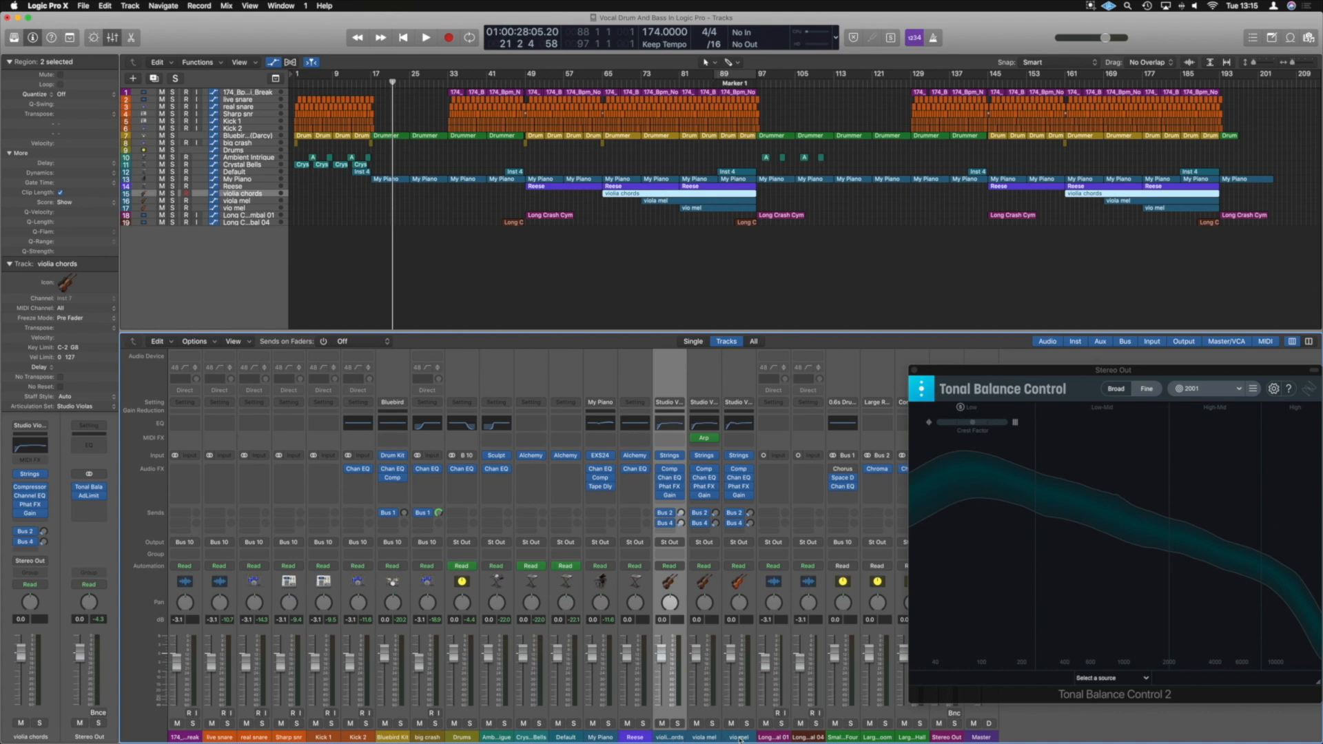
left_click(669, 542)
mouse_move(693, 597)
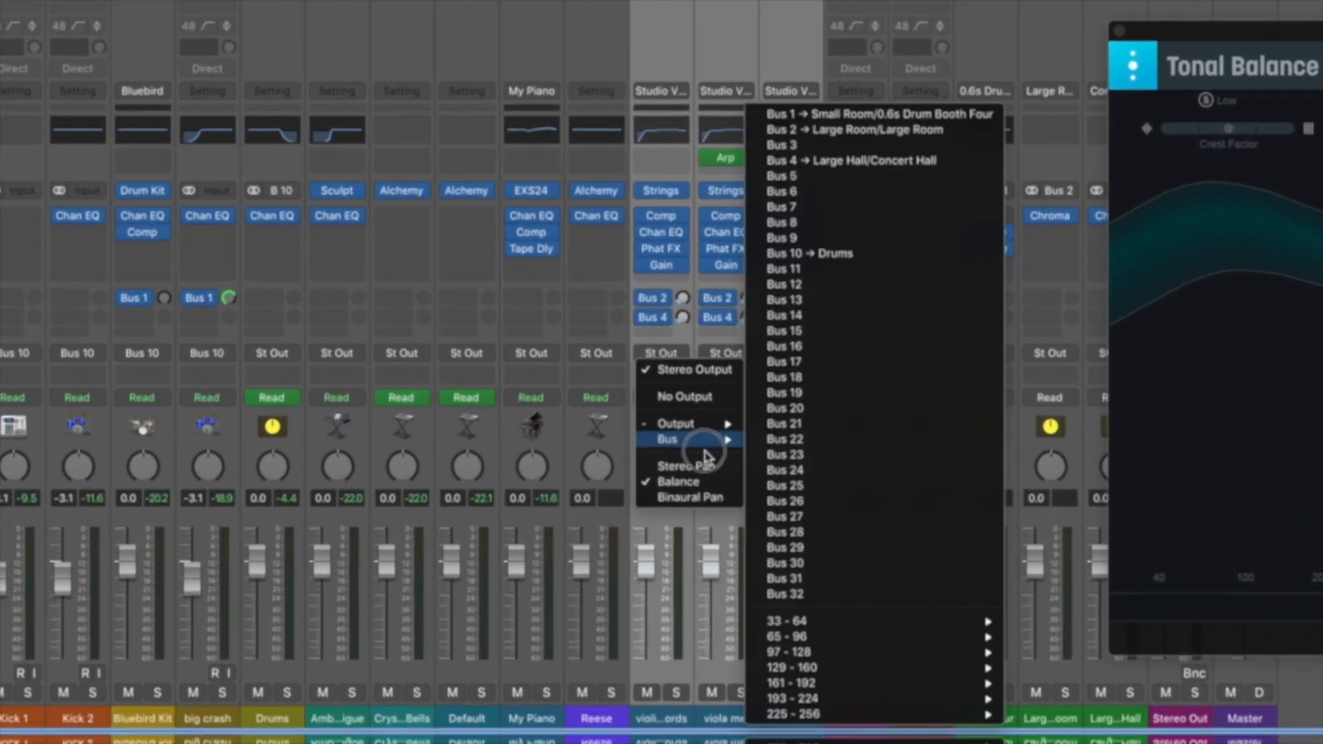
left_click(820, 269)
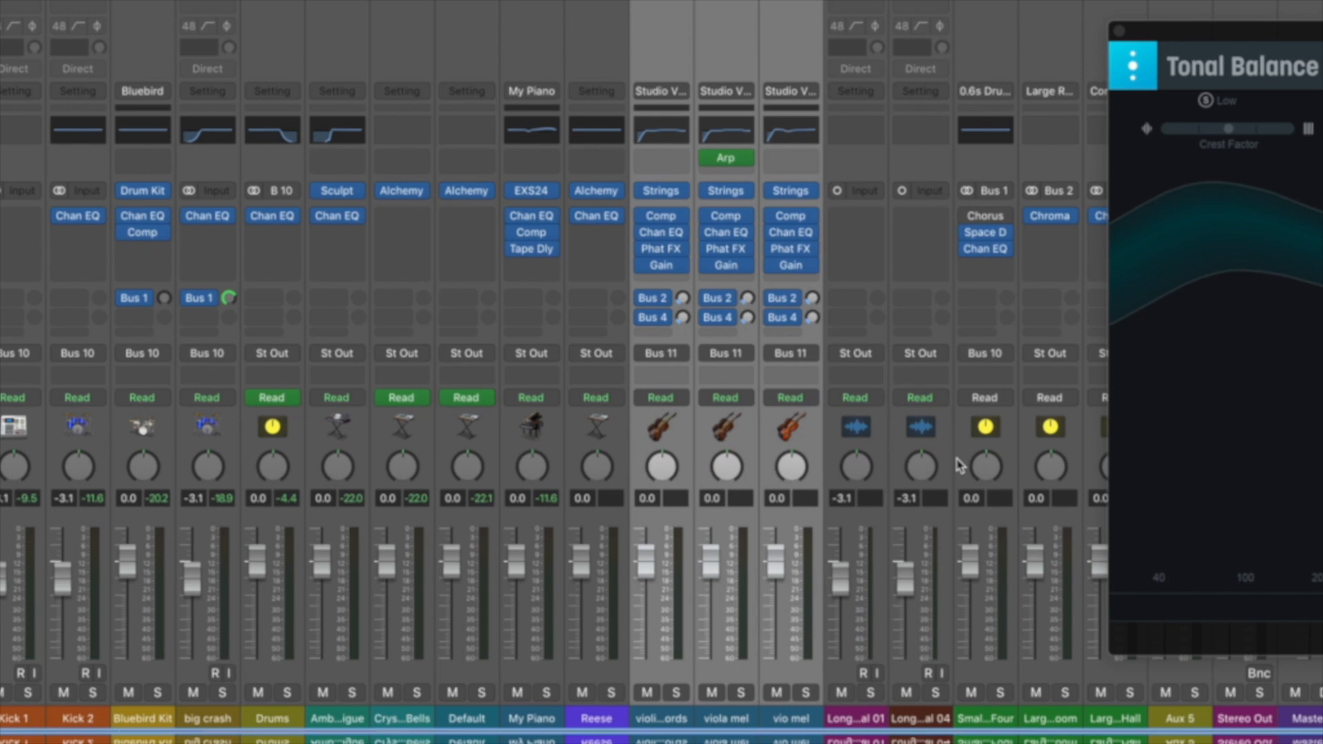
double_click(1192, 721)
type("String")
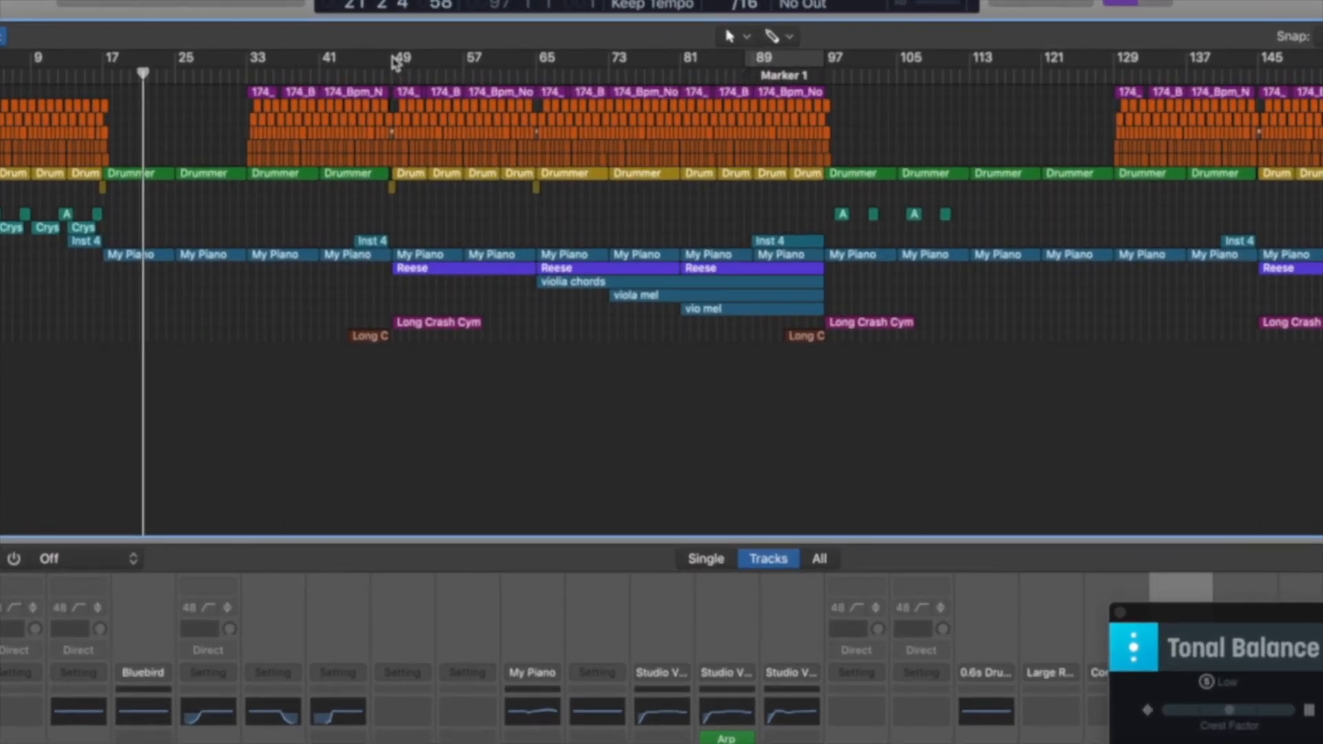
Step: Cycle bars 49 to 97, start playback, and lower the Reese fader to -4.0 dB
left_click_drag(396, 64, 823, 61)
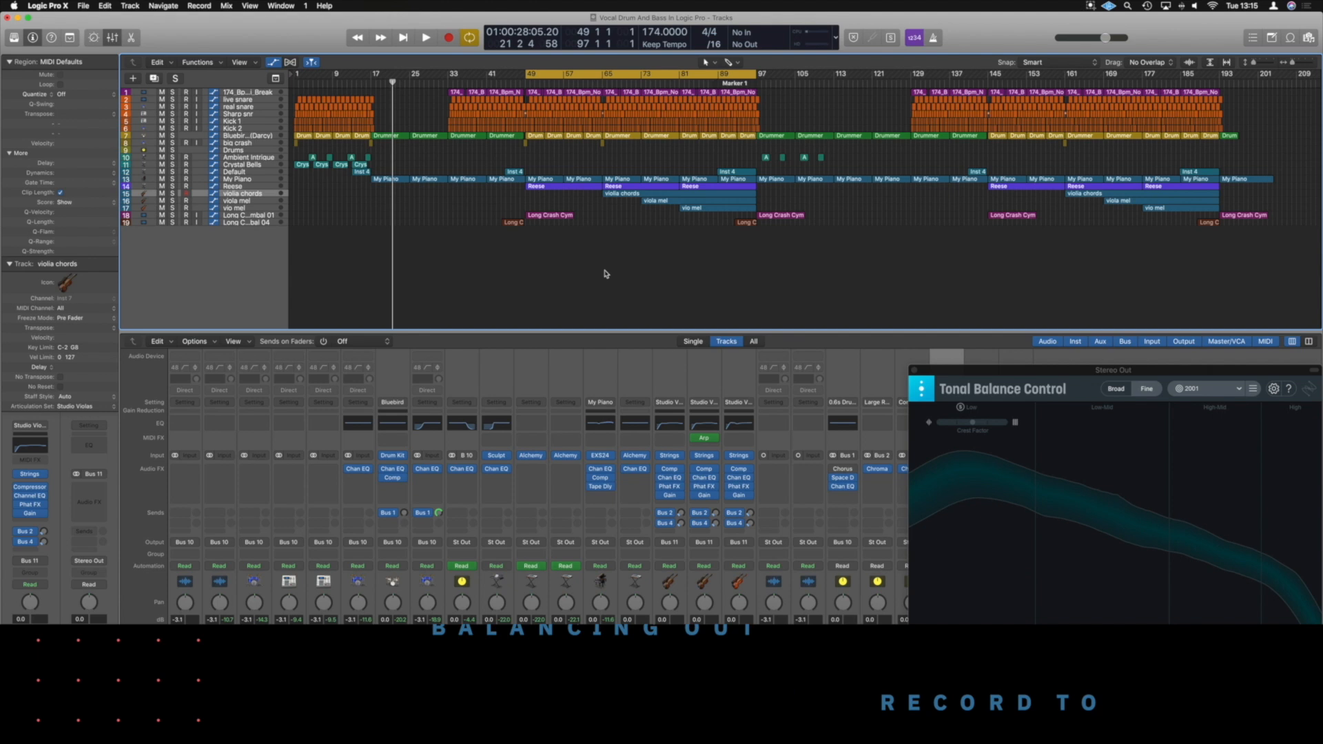
key("space")
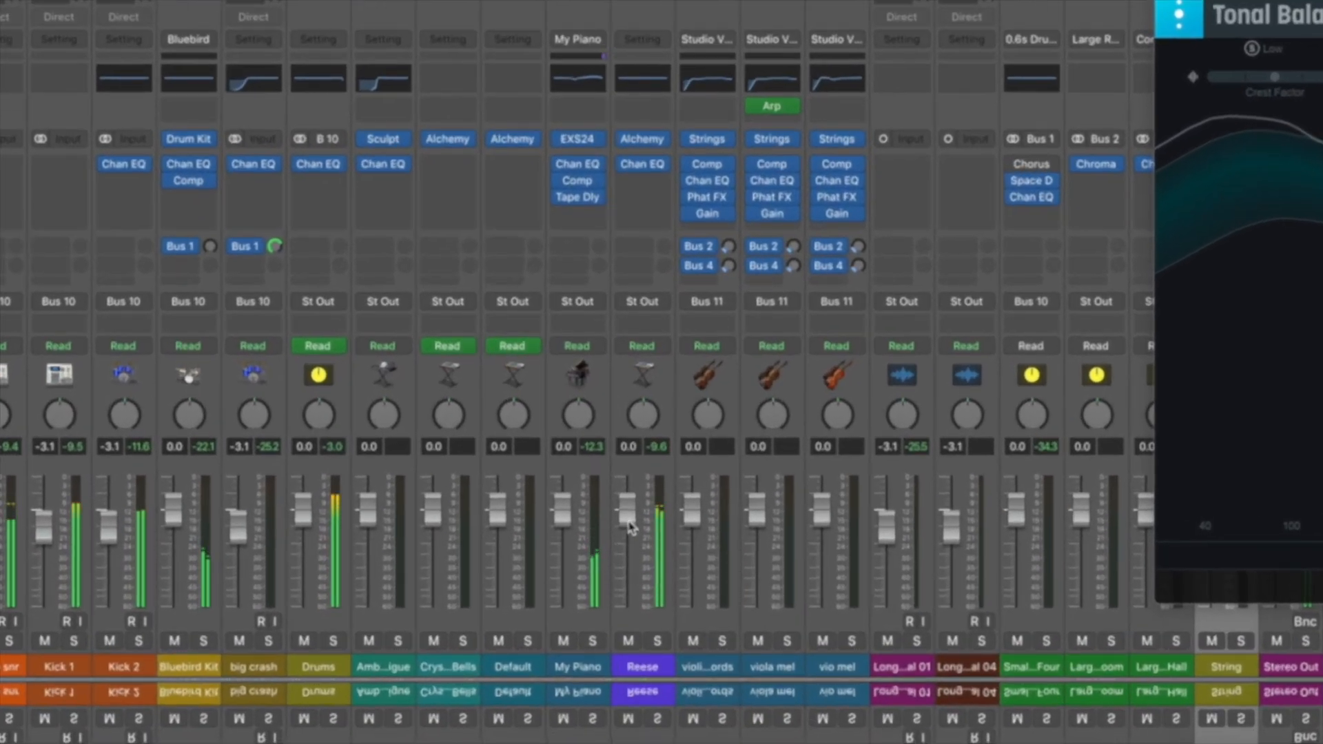
left_click_drag(629, 526, 626, 562)
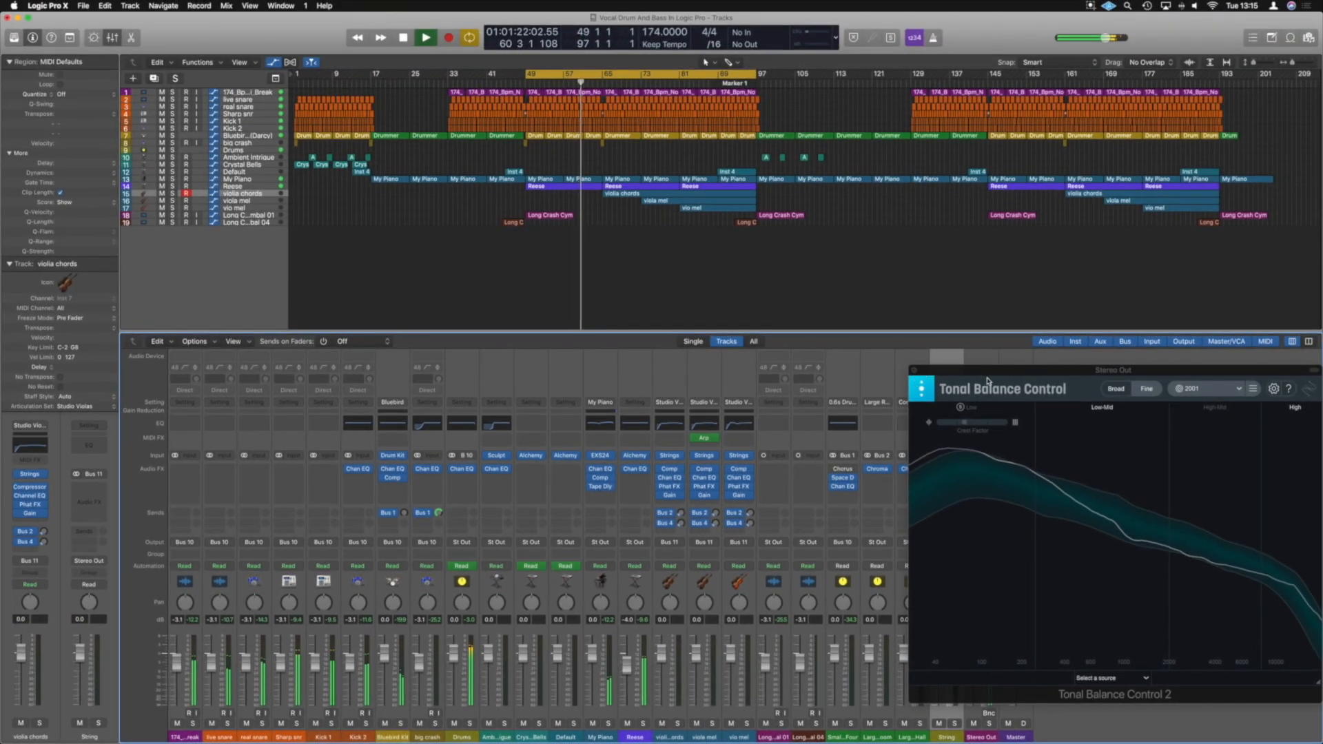
Step: Move the Tonal Balance Control window clear of the Mixer, and lower all faders from the 174 break to vio mel together by about 1.4 dB
left_click_drag(1087, 376, 1082, 24)
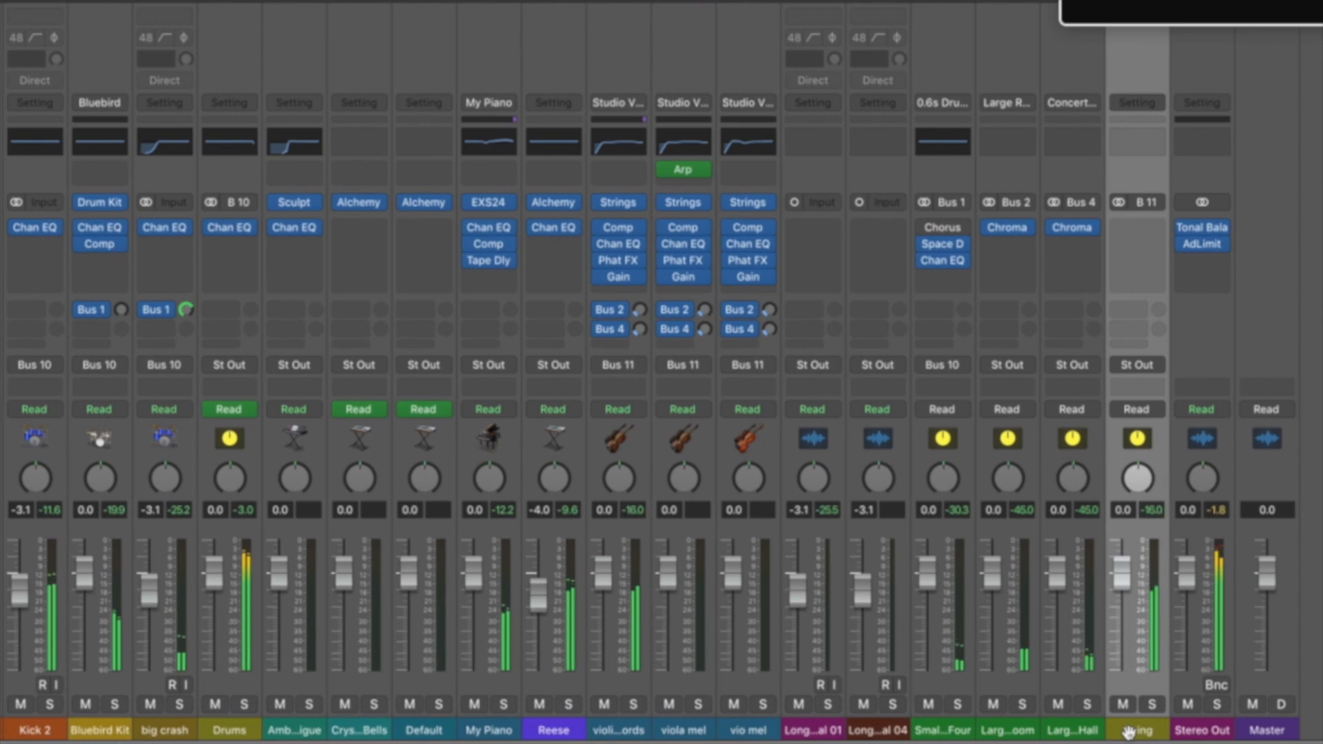
left_click(1077, 732)
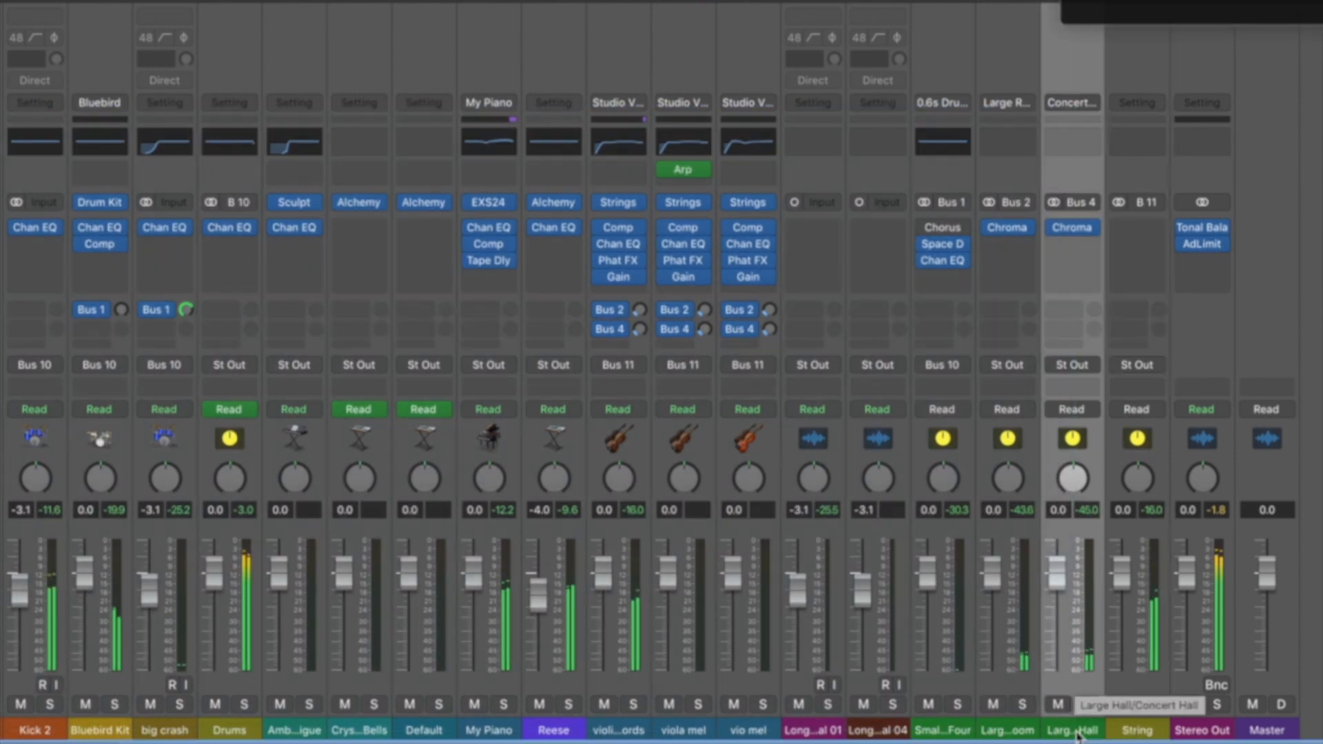
left_click(895, 732)
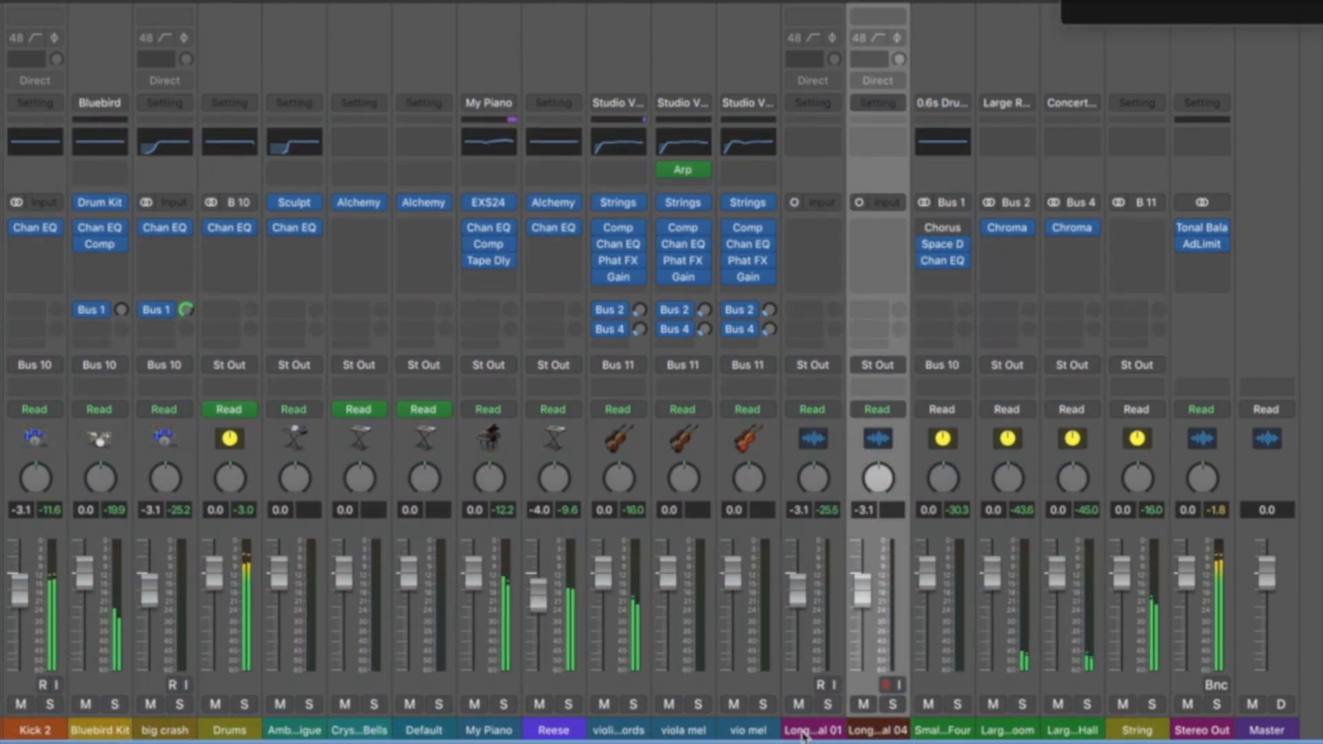
left_click(756, 731)
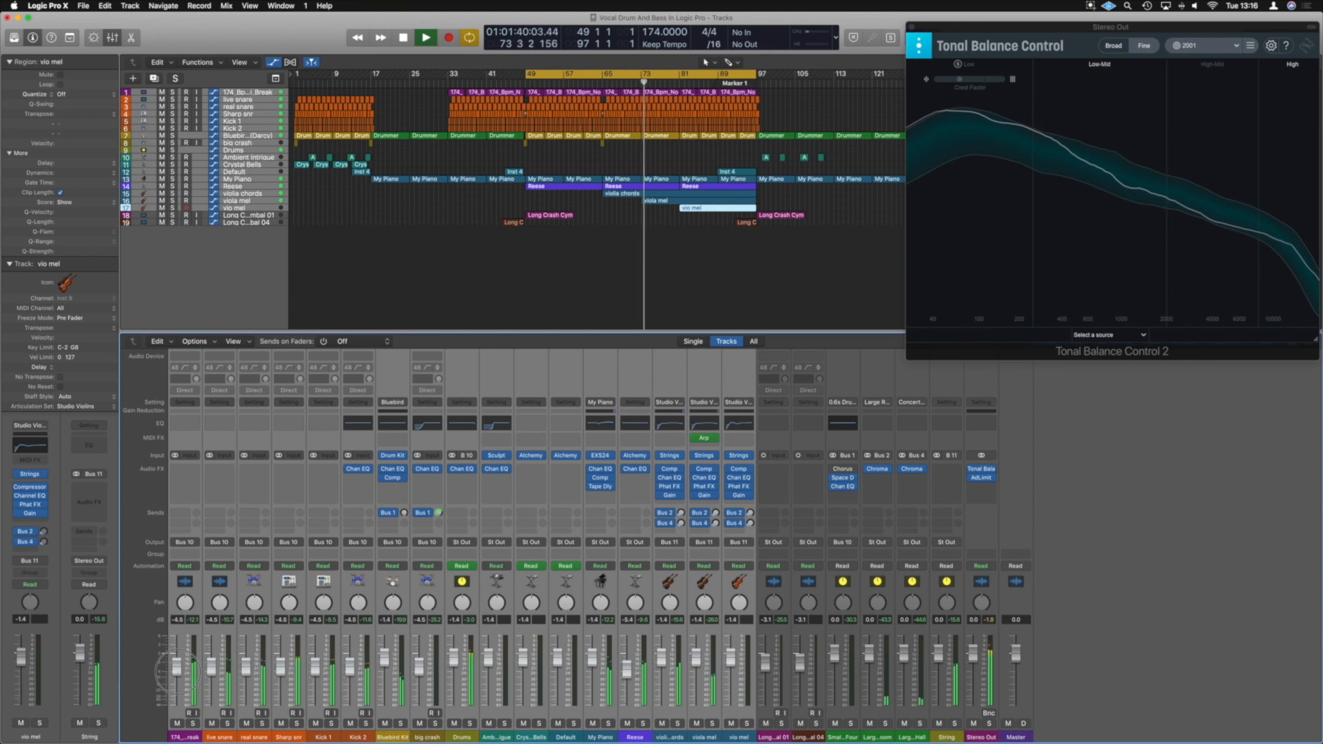
left_click(1117, 534)
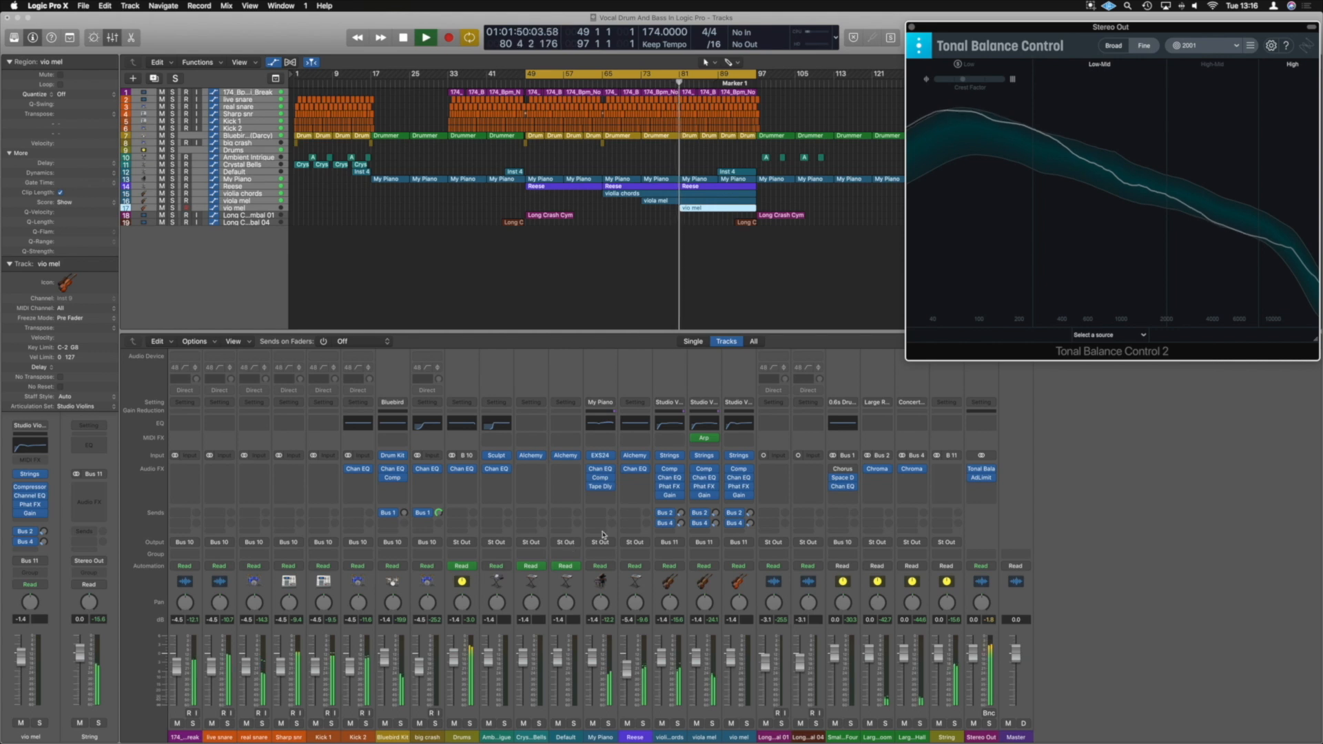
Step: Open the Reese channel's Channel EQ and apply a low cut at 30 Hz with a 36 dB/Oct slope
left_click(640, 471)
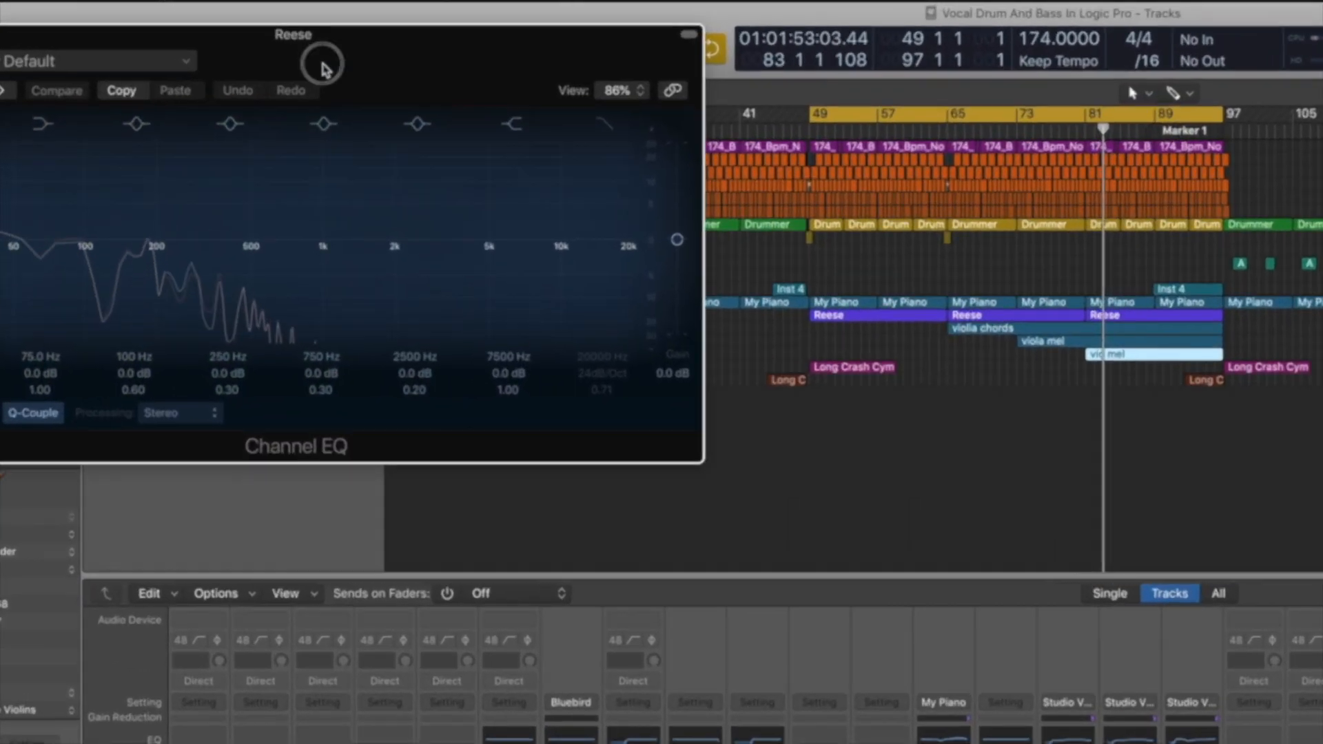
left_click_drag(321, 67, 632, 157)
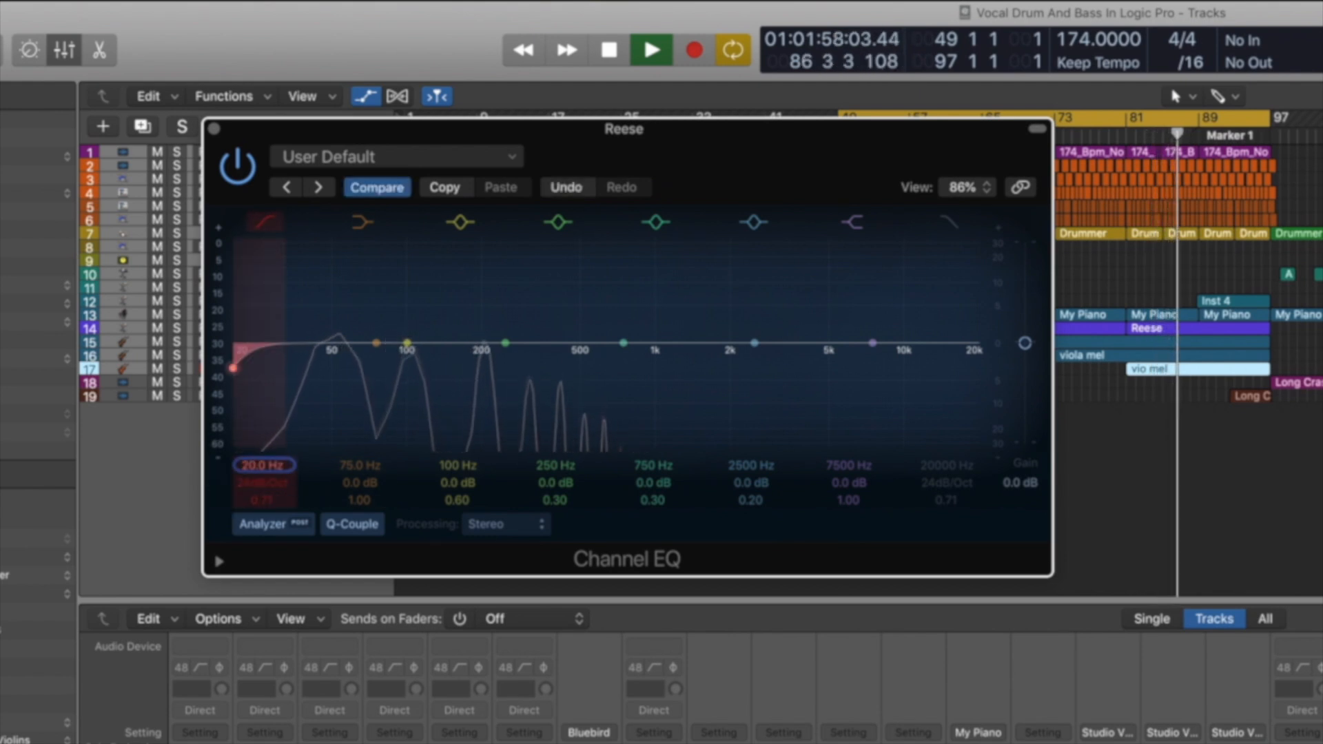
left_click_drag(251, 469, 251, 386)
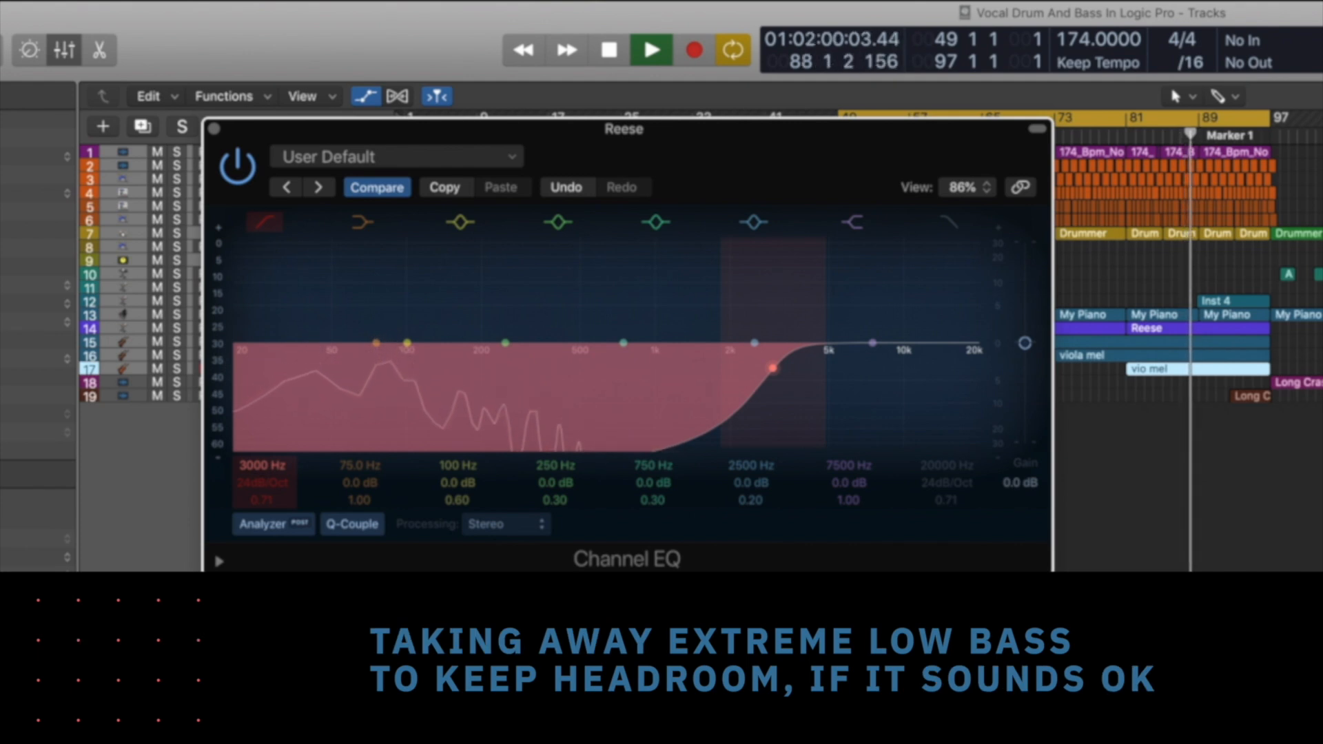
left_click_drag(244, 466, 246, 501)
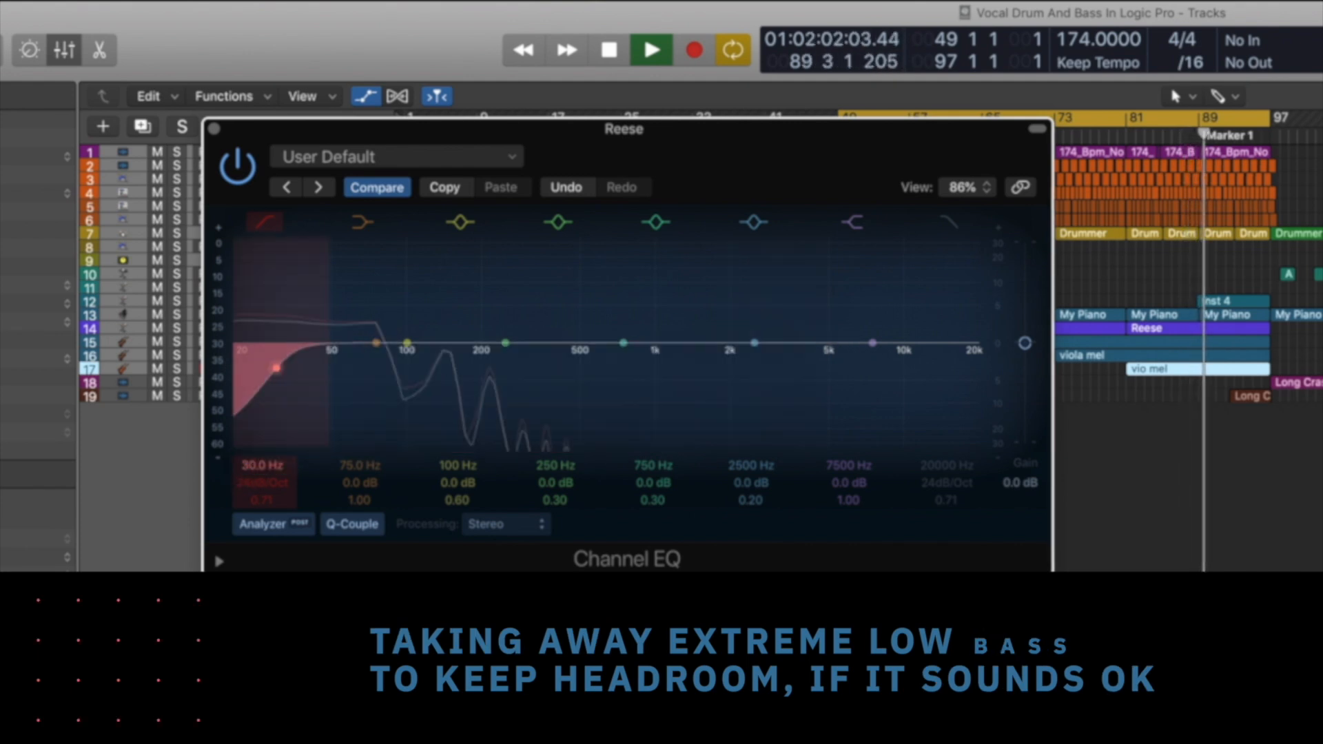
left_click_drag(247, 487, 246, 481)
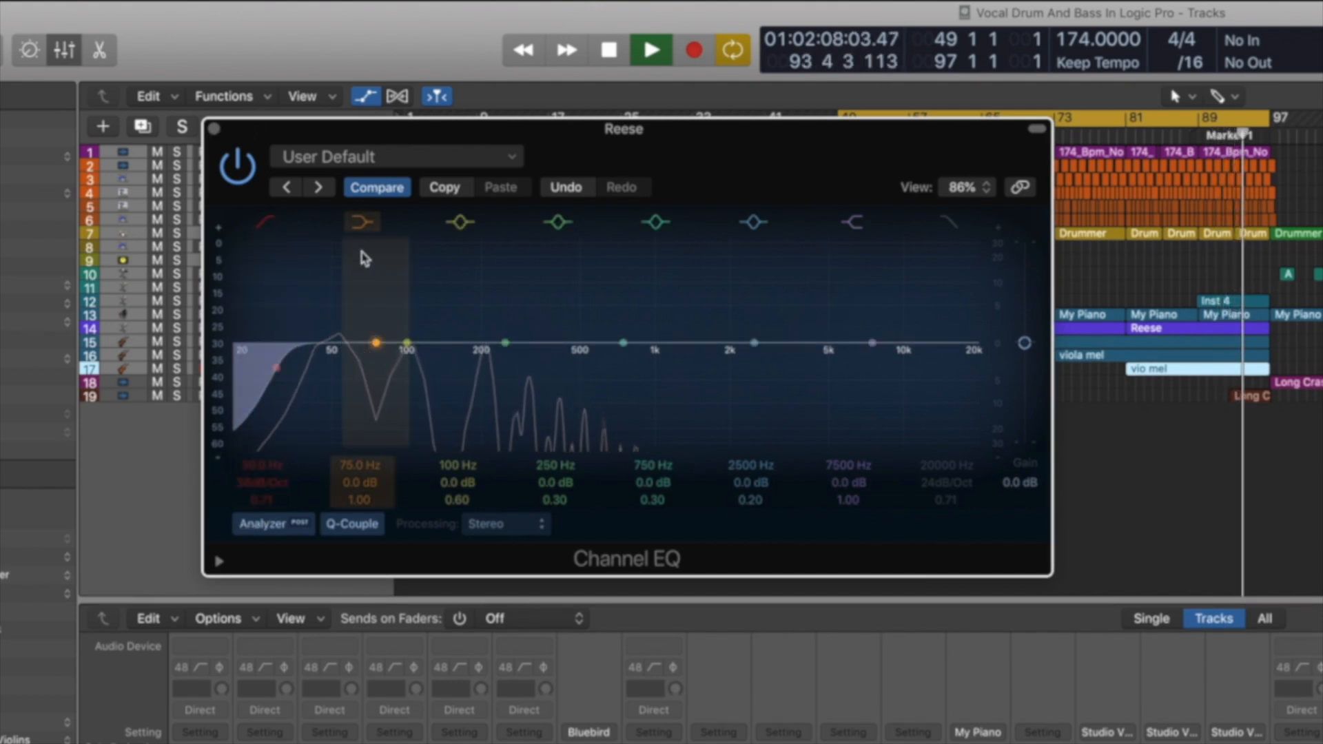
Step: Try a low-shelf cut on the Reese Channel EQ, bypass that band again, and stop playback
left_click_drag(372, 345, 343, 359)
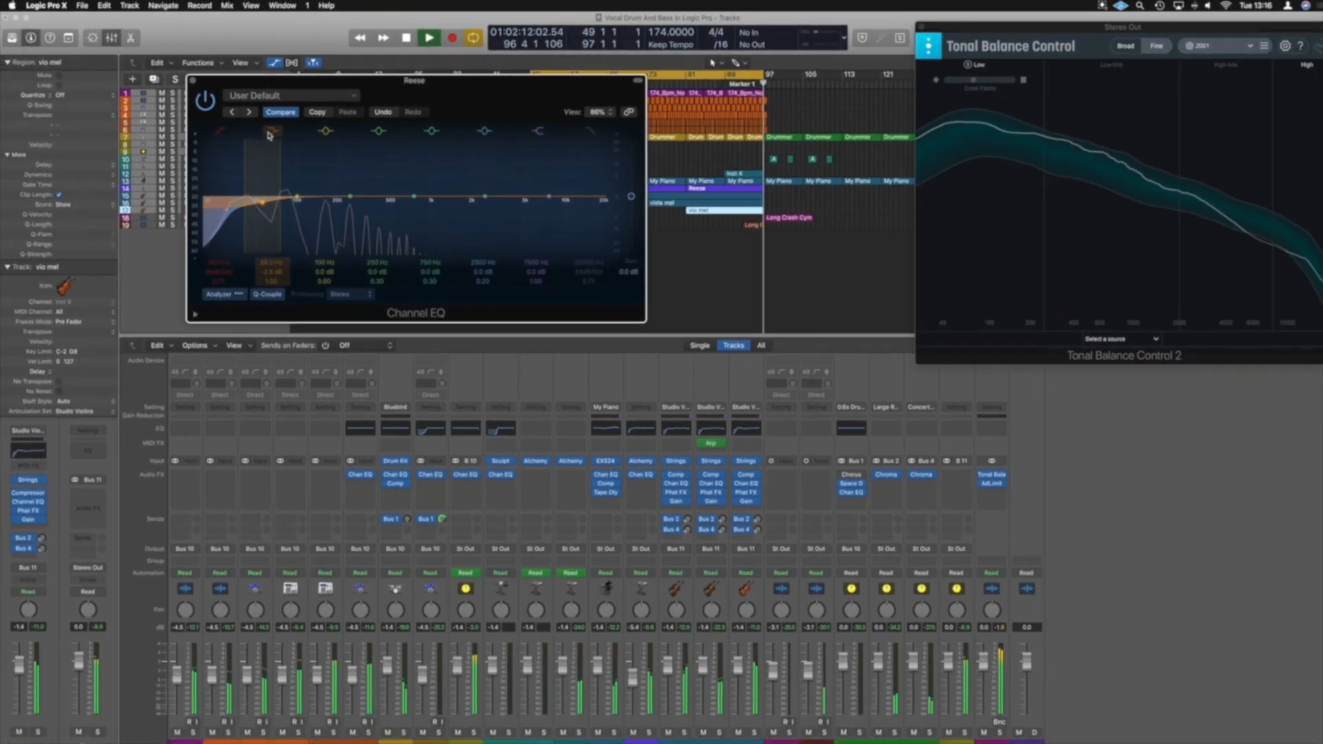
left_click(362, 222)
key("space")
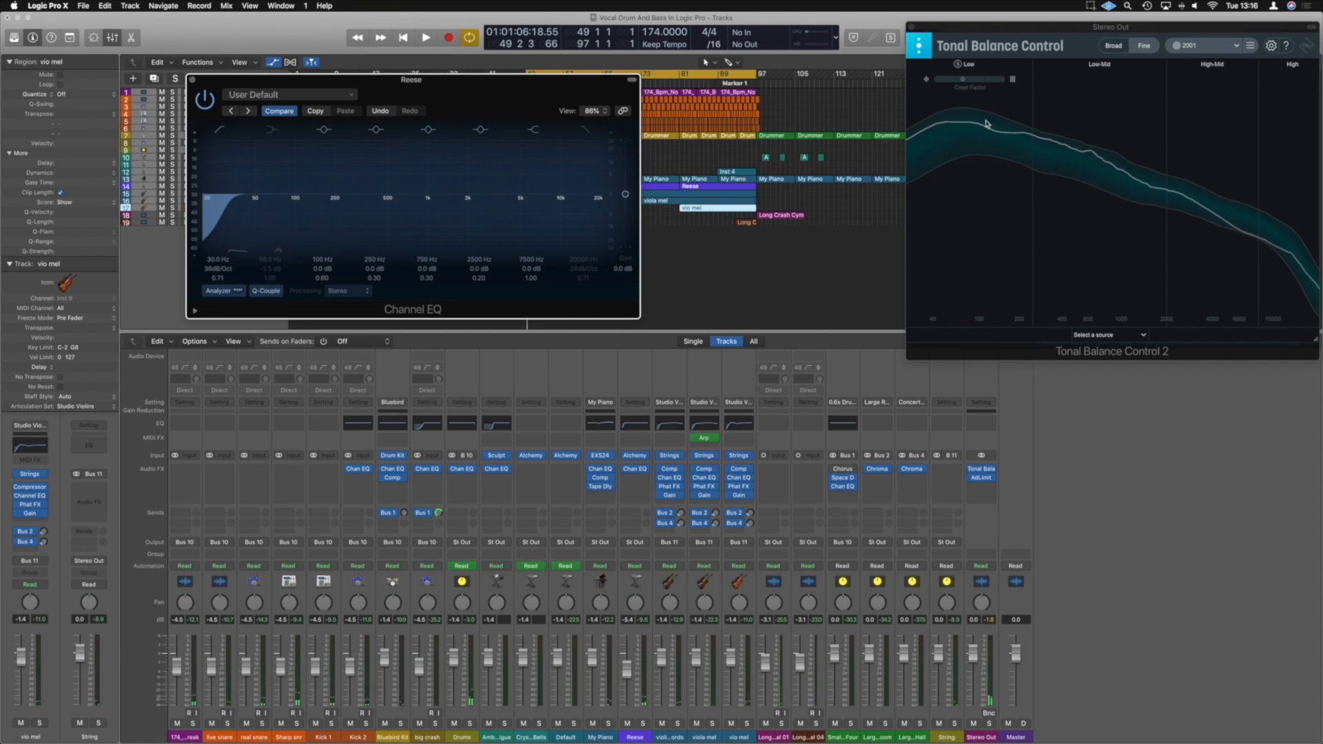
Step: Open the Reese's Alchemy instrument, adjust the volume of source B (Sine) while the cycle plays, and close the instrument
left_click(636, 467)
left_click(632, 455)
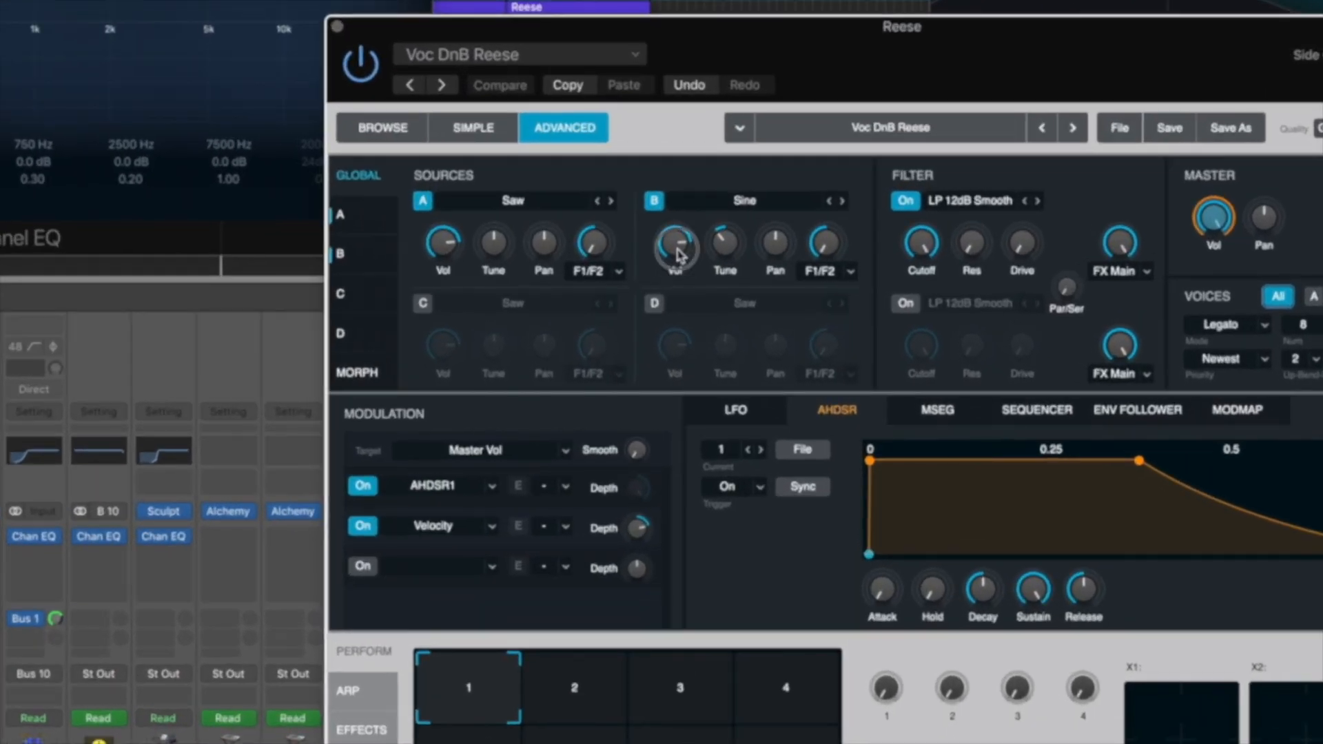
left_click_drag(697, 267, 698, 269)
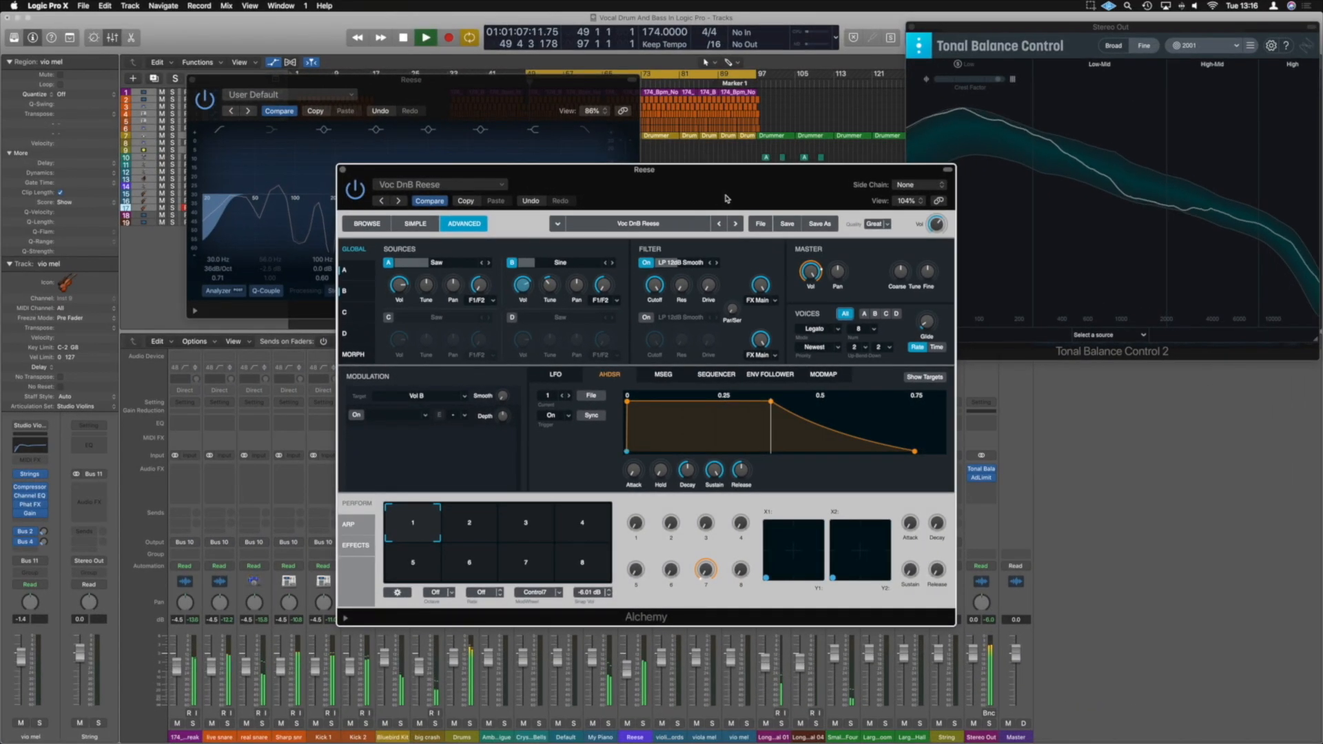
left_click_drag(526, 292, 528, 293)
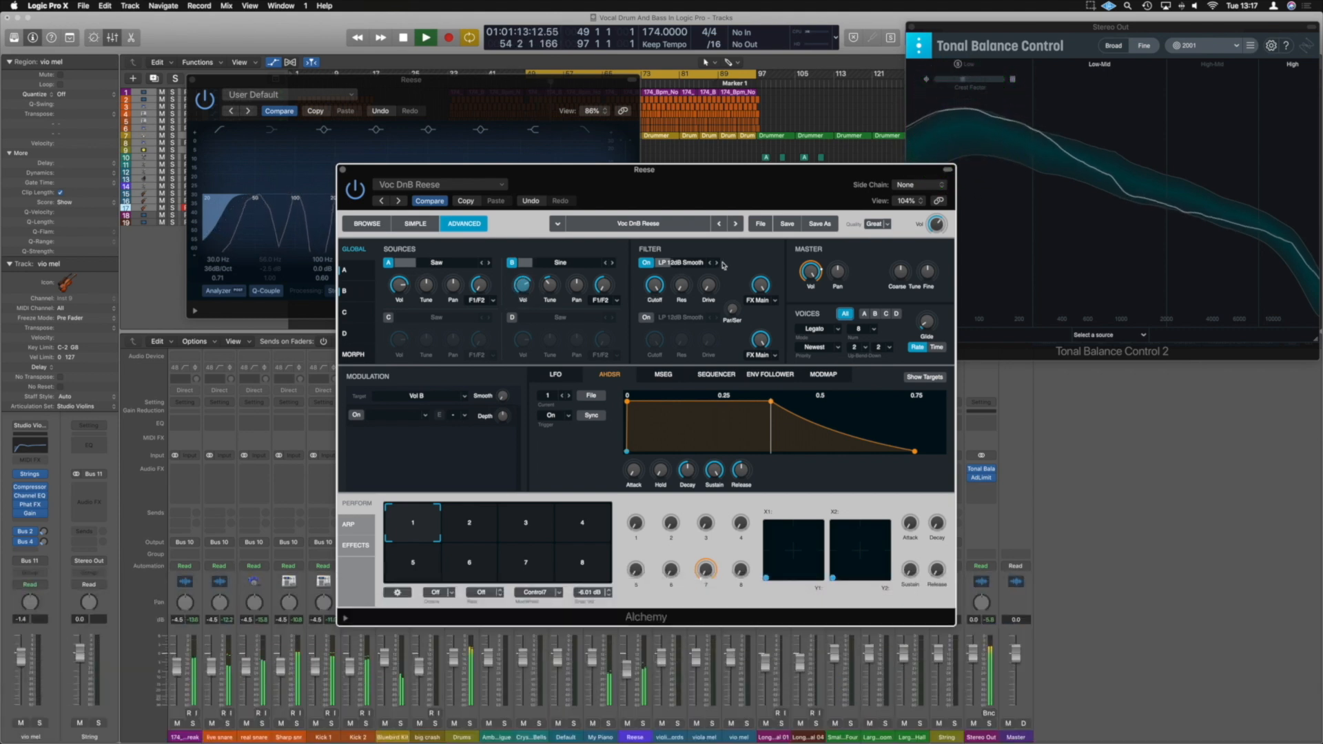
left_click(342, 170)
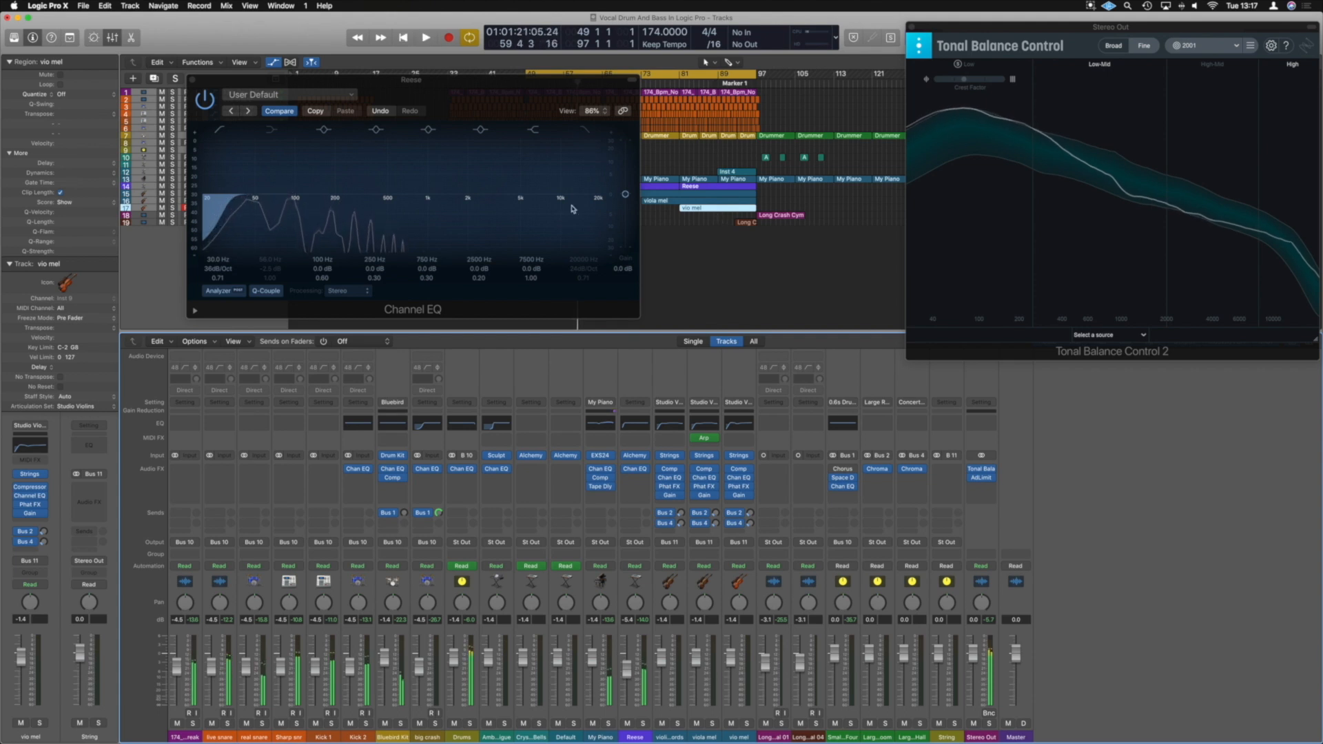
Step: On the Reese EQ, set the low shelf to -3.5 dB at 162 Hz and boost the 250 Hz band by 1.0 dB, moving it to about 320 Hz
left_click(267, 205)
left_click_drag(268, 205, 328, 207)
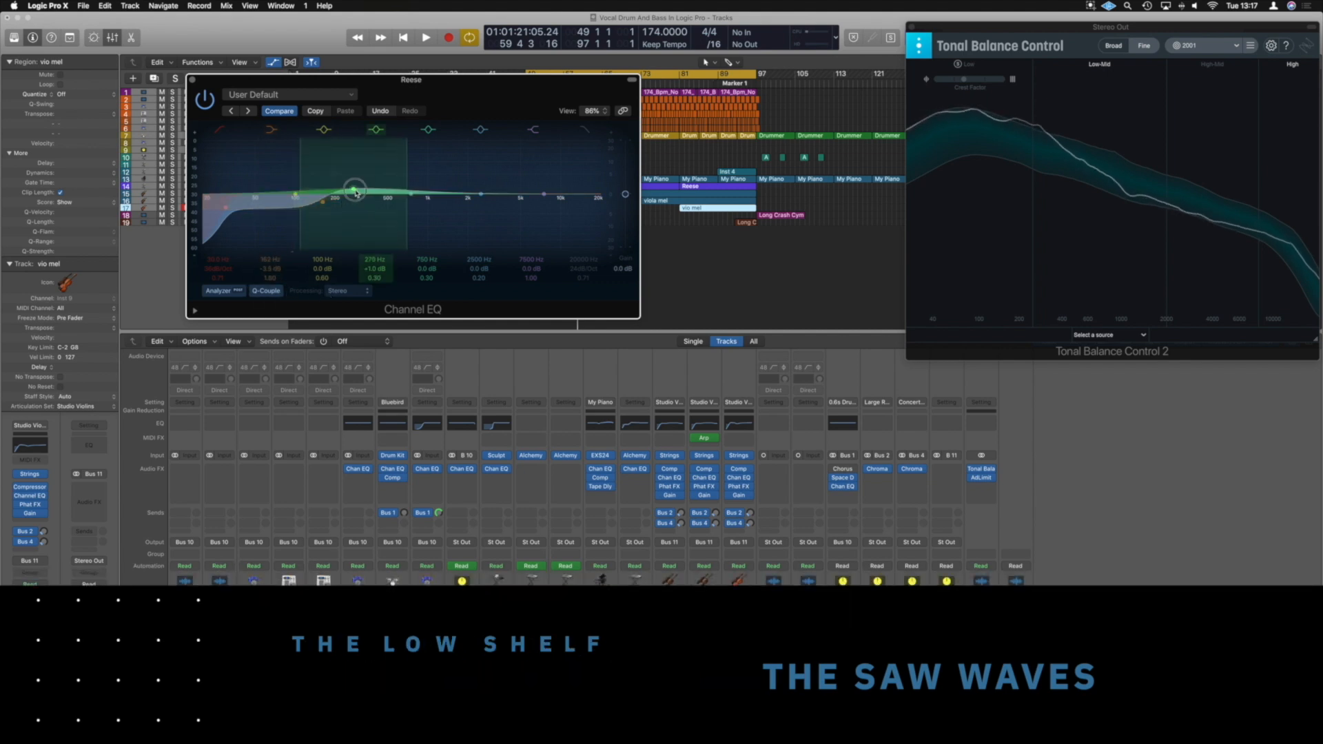
left_click_drag(350, 195, 362, 190)
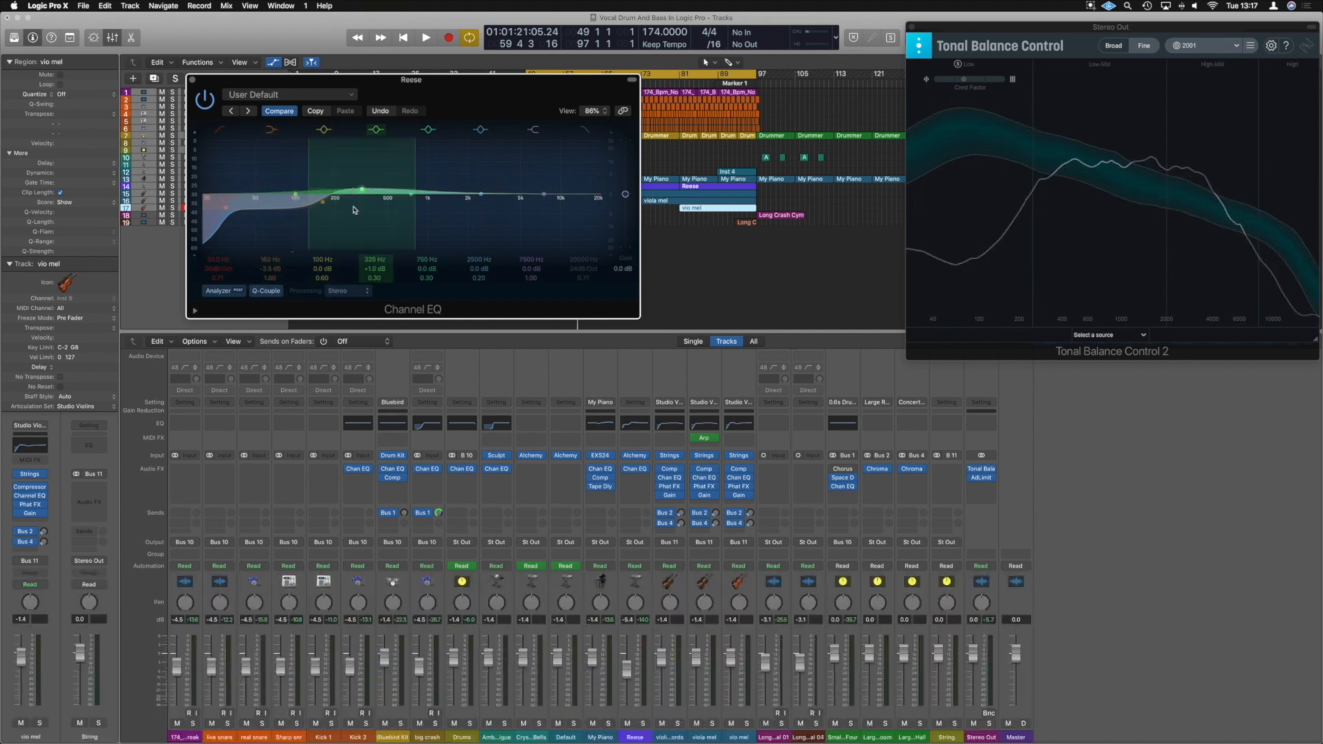
Step: Solo the Reese during playback, move the +1.0 dB EQ band to about 370 Hz, and unsolo the channel
left_click(643, 723)
key("space")
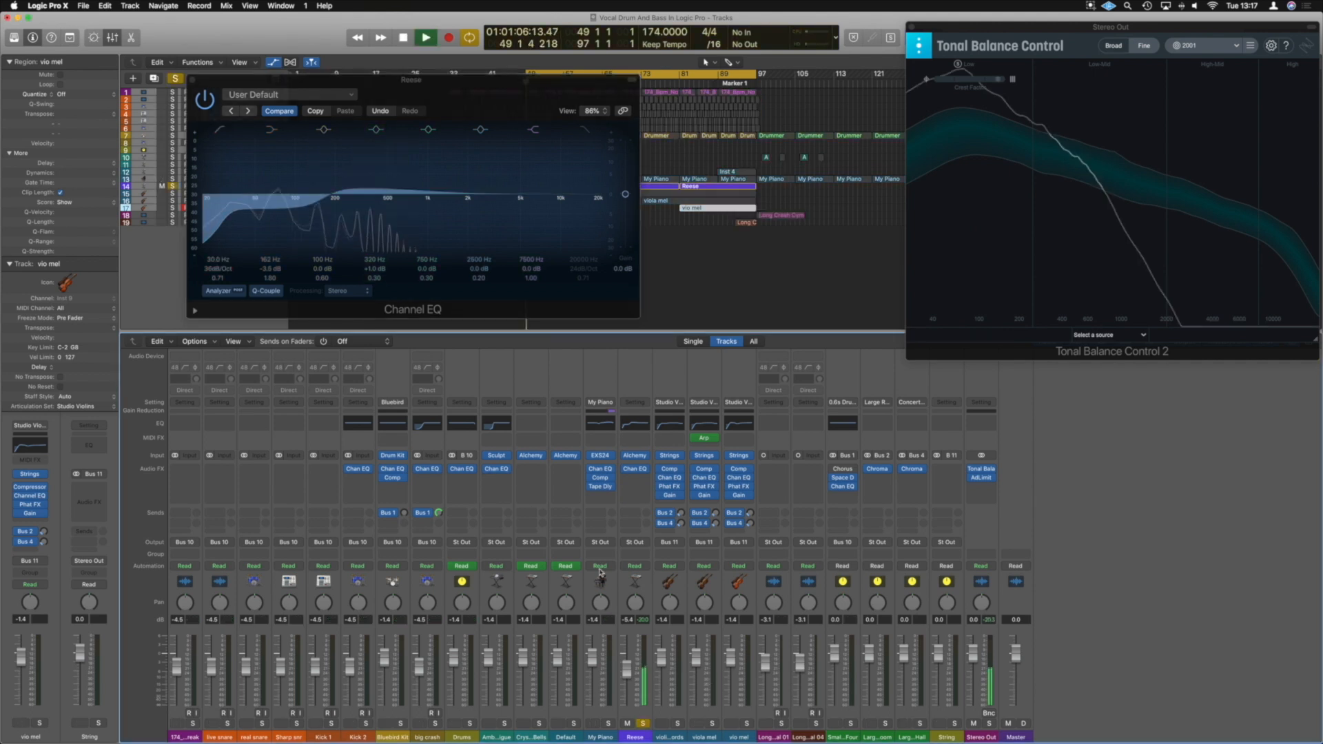
mouse_move(386, 193)
left_mouse_down()
mouse_move(406, 188)
mouse_move(379, 141)
mouse_move(348, 154)
mouse_move(384, 171)
mouse_move(370, 175)
mouse_move(373, 197)
left_mouse_up()
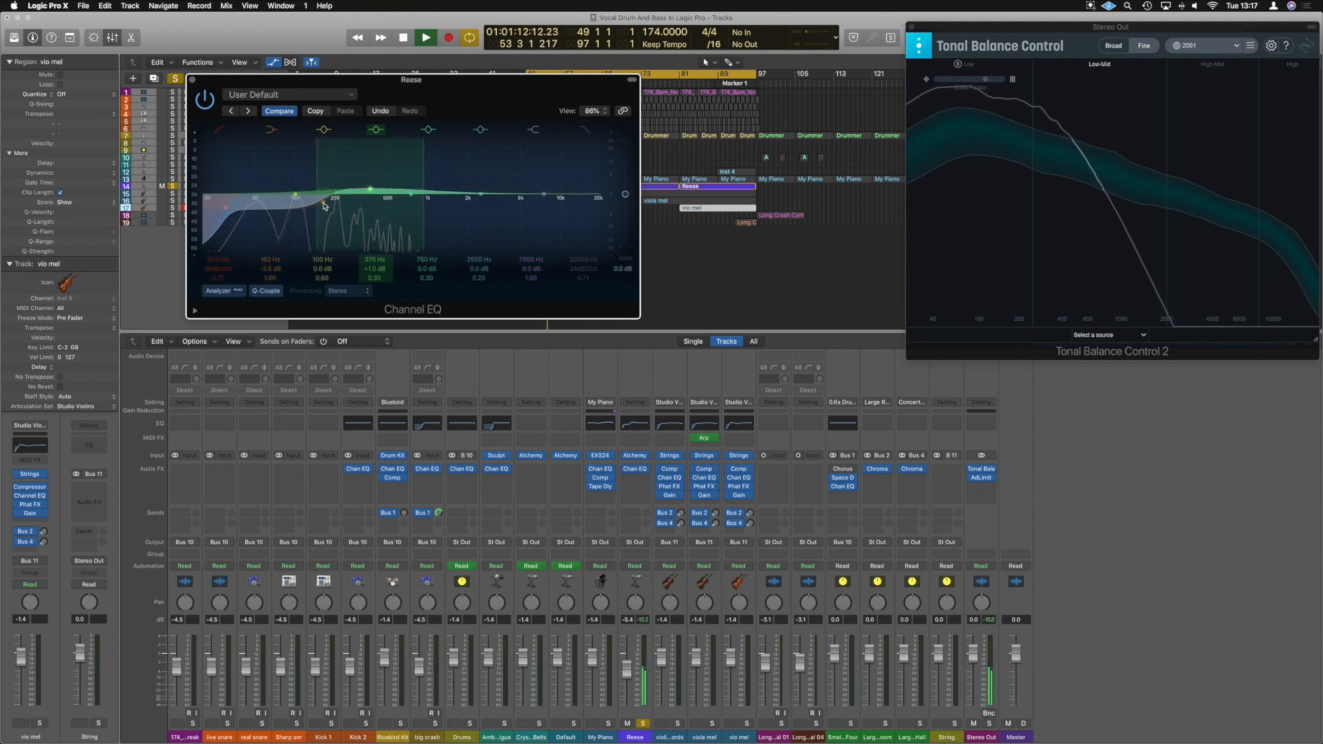
left_click(642, 723)
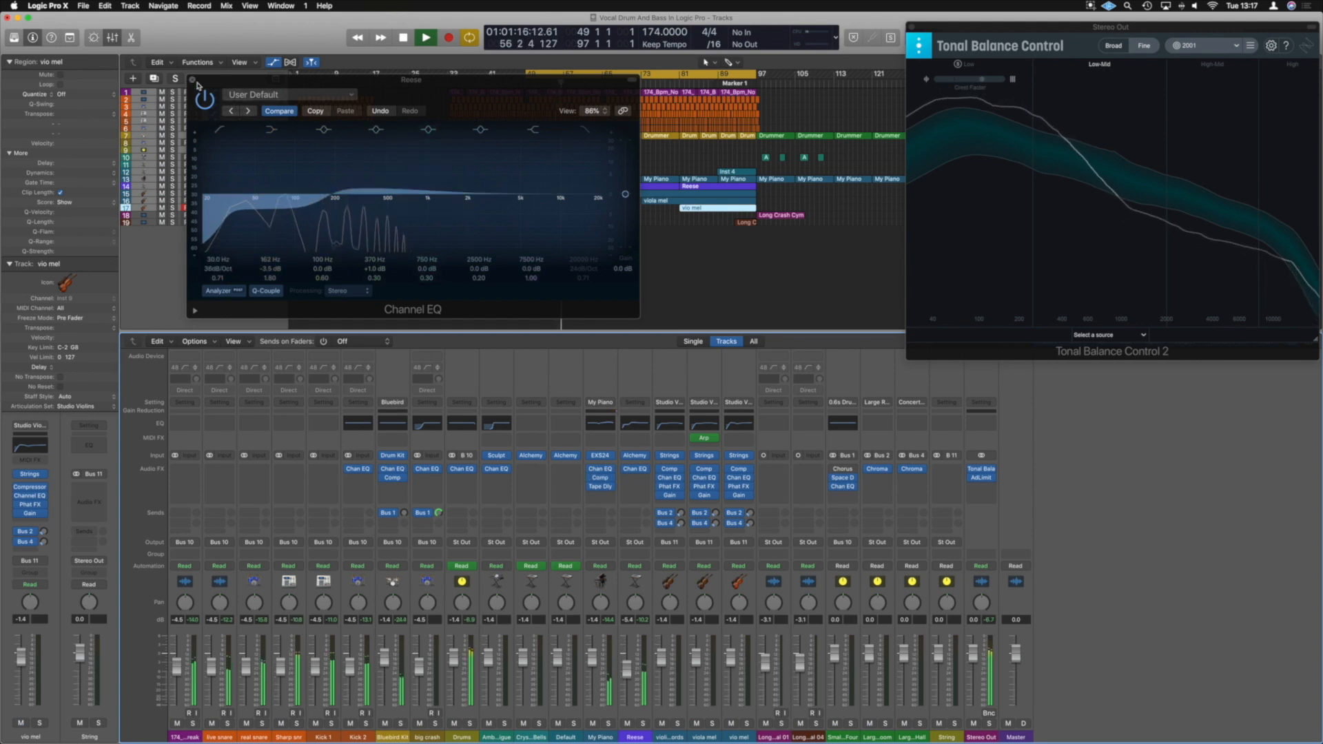
Step: Boost the Reese EQ's 750 Hz band by 1.5 dB at about 1160 Hz, close the EQ, and play the cycle against the tonal balance curve
left_click_drag(413, 193, 441, 189)
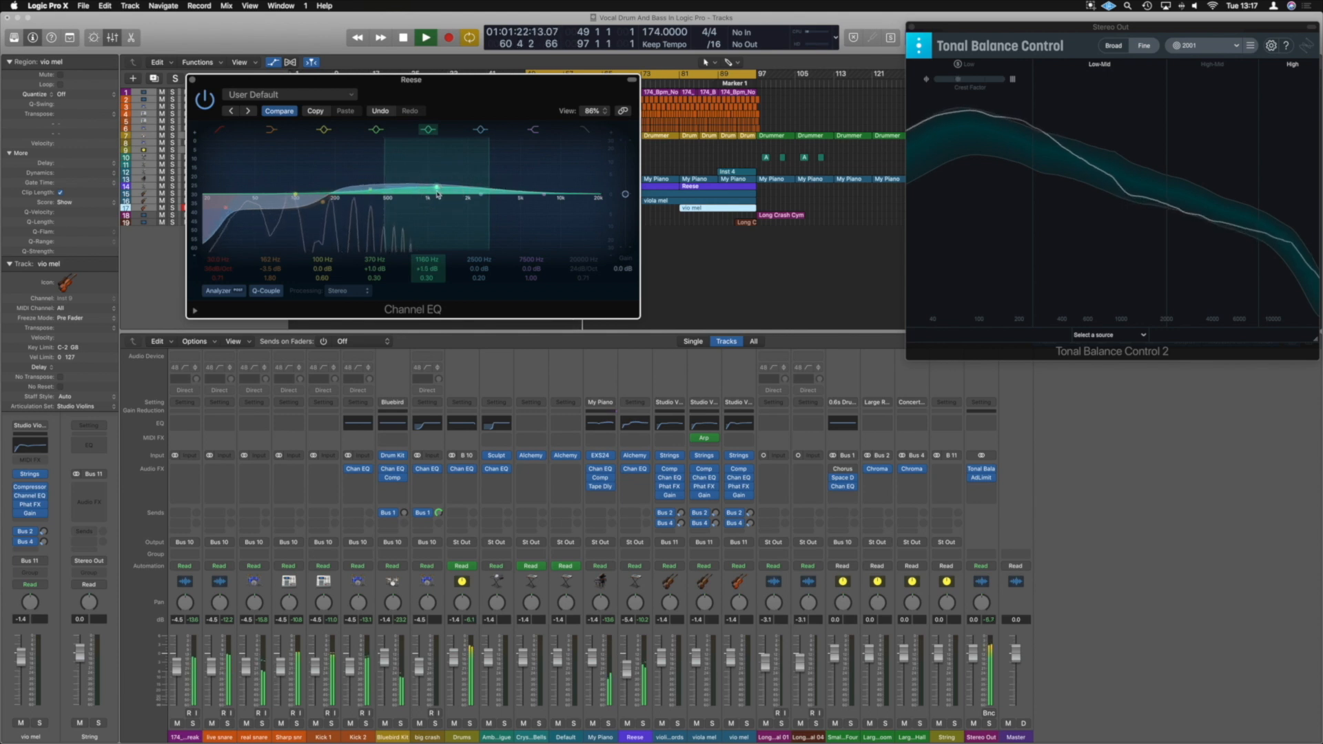
left_click(193, 81)
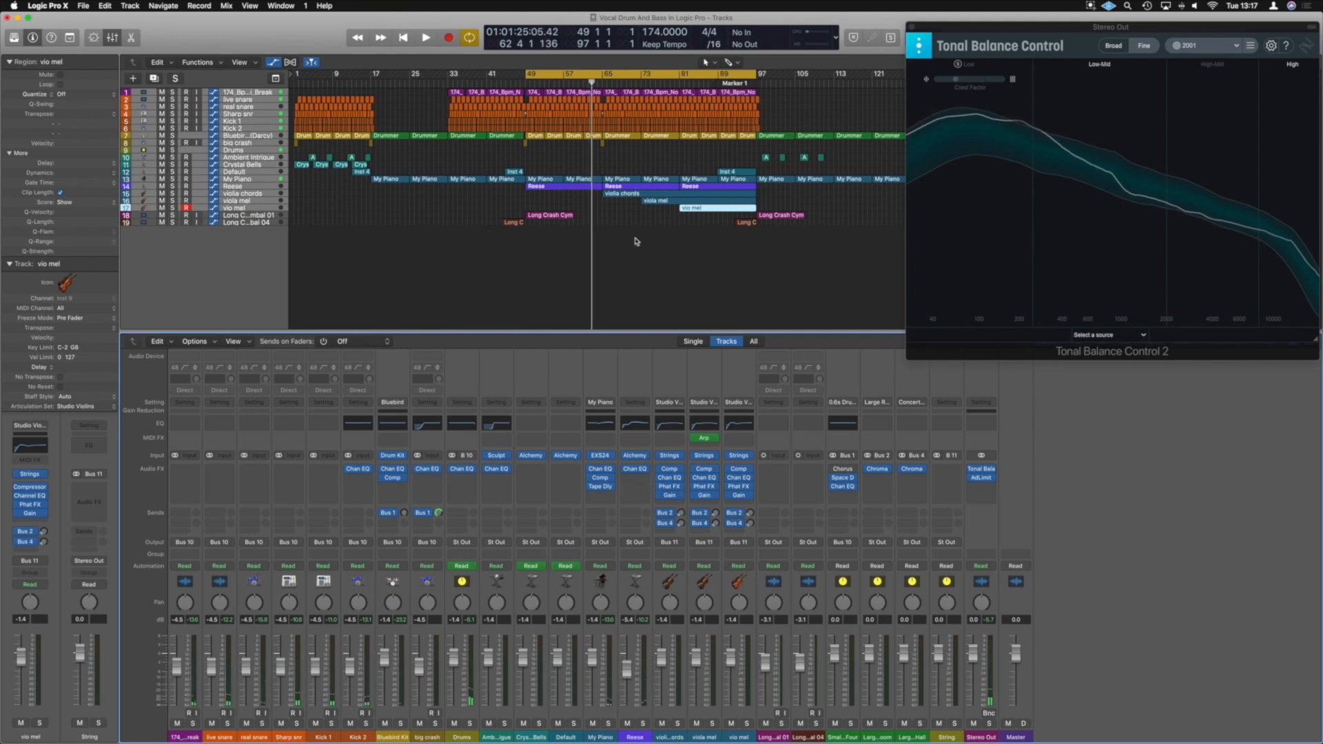
key("space")
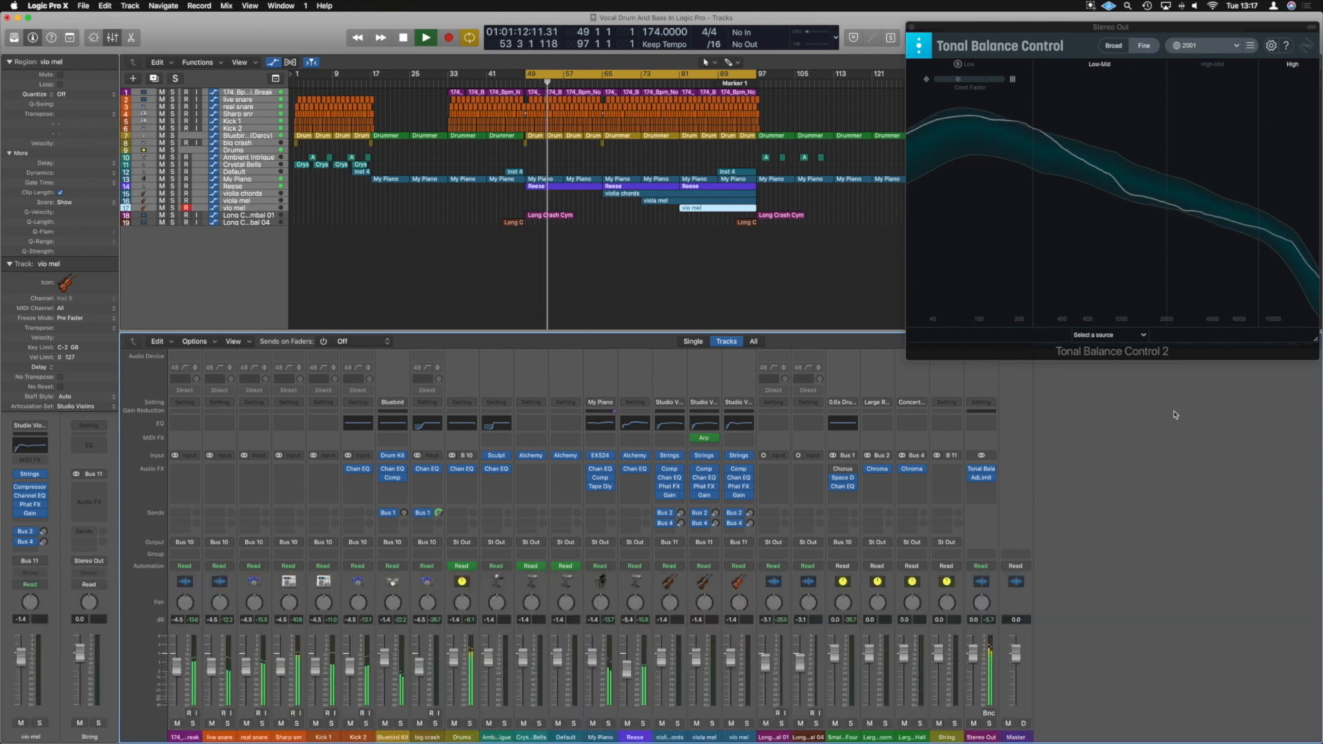
left_click(1033, 146)
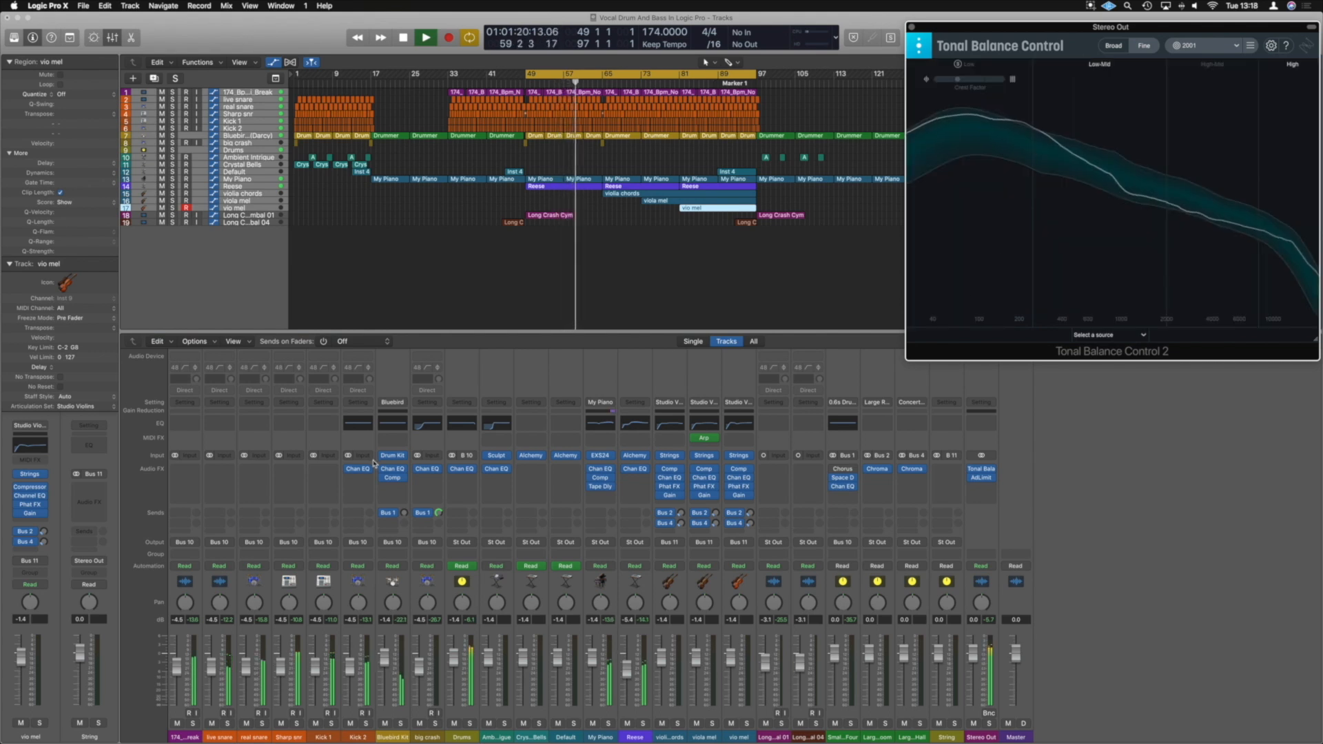
Step: Reopen the Reese EQ, turn the fourth band into a narrow -10.5 dB cut at about 235 Hz with Q 2.90, close it, and stop playback
left_click(634, 469)
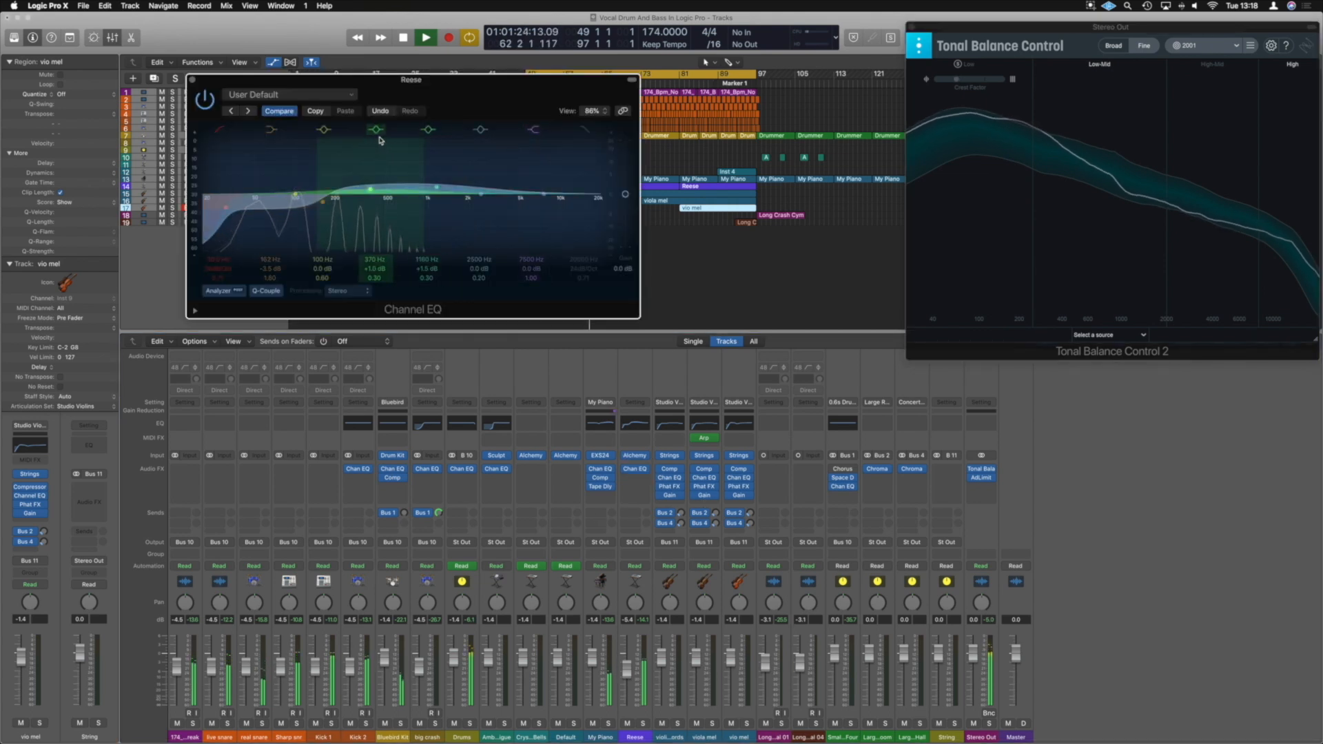
left_click_drag(372, 190, 341, 226)
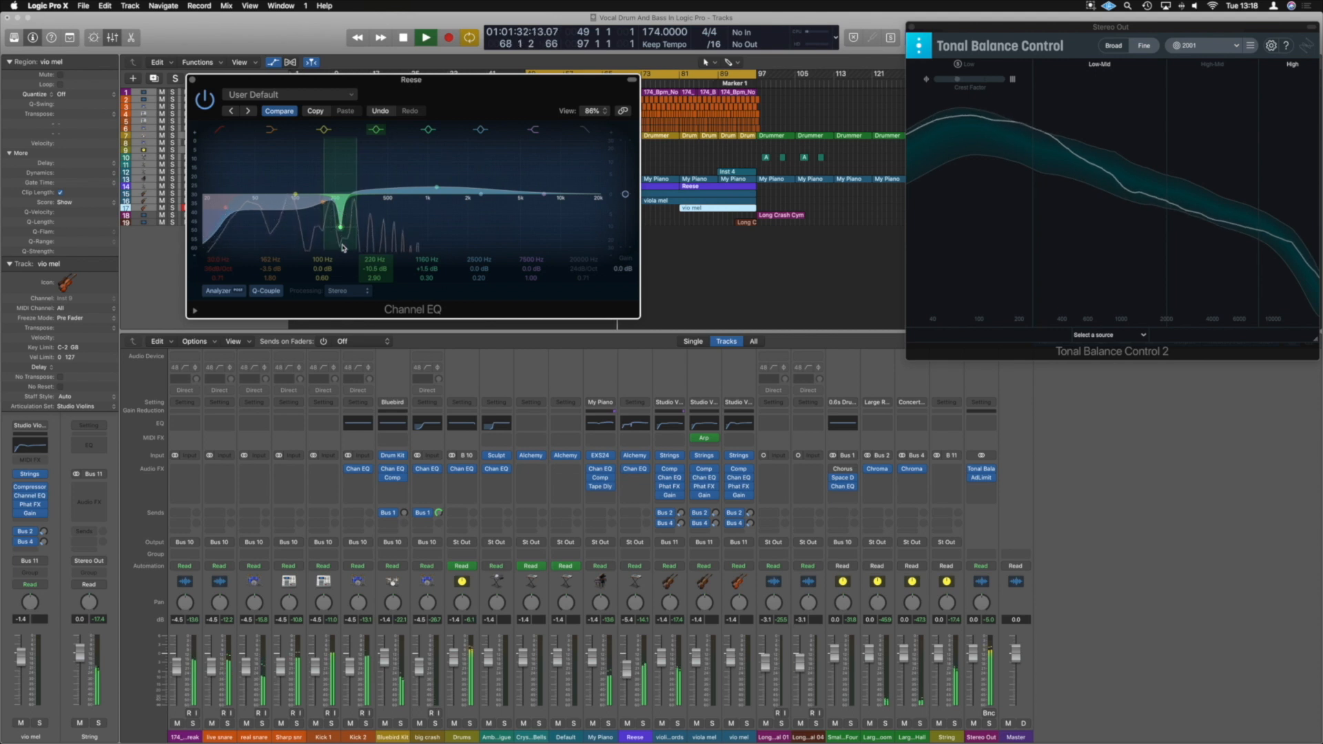
left_click(193, 80)
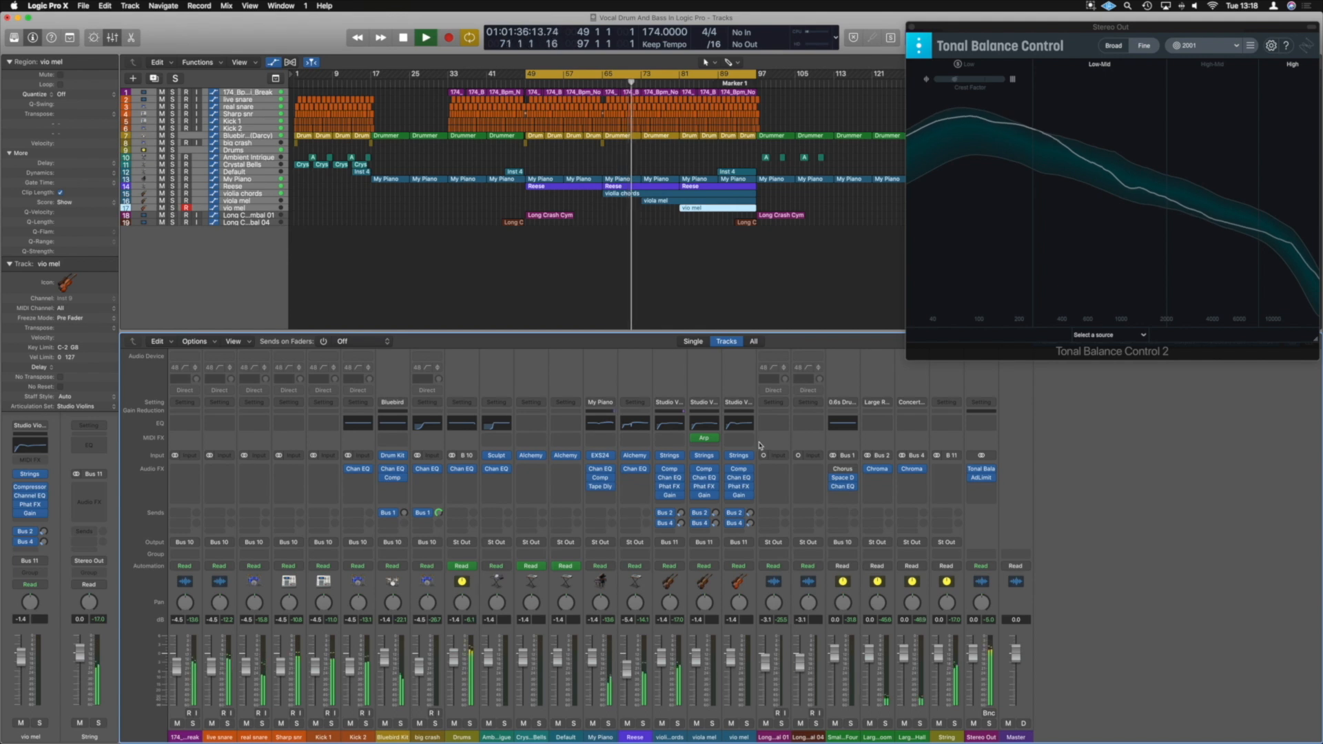
key("space")
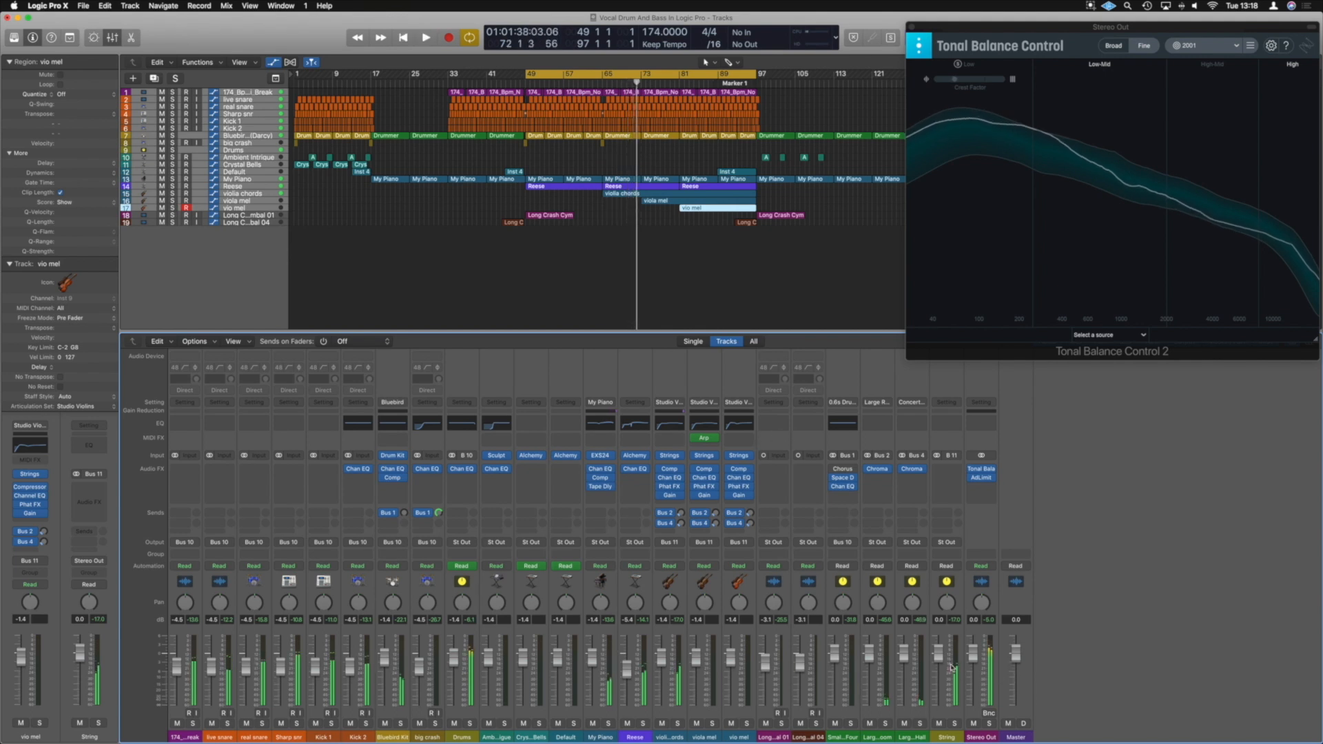
Step: Solo the String channel, set the cycle range to the vio mel region at bars 81 to 97, and audition the strings
left_click(955, 724)
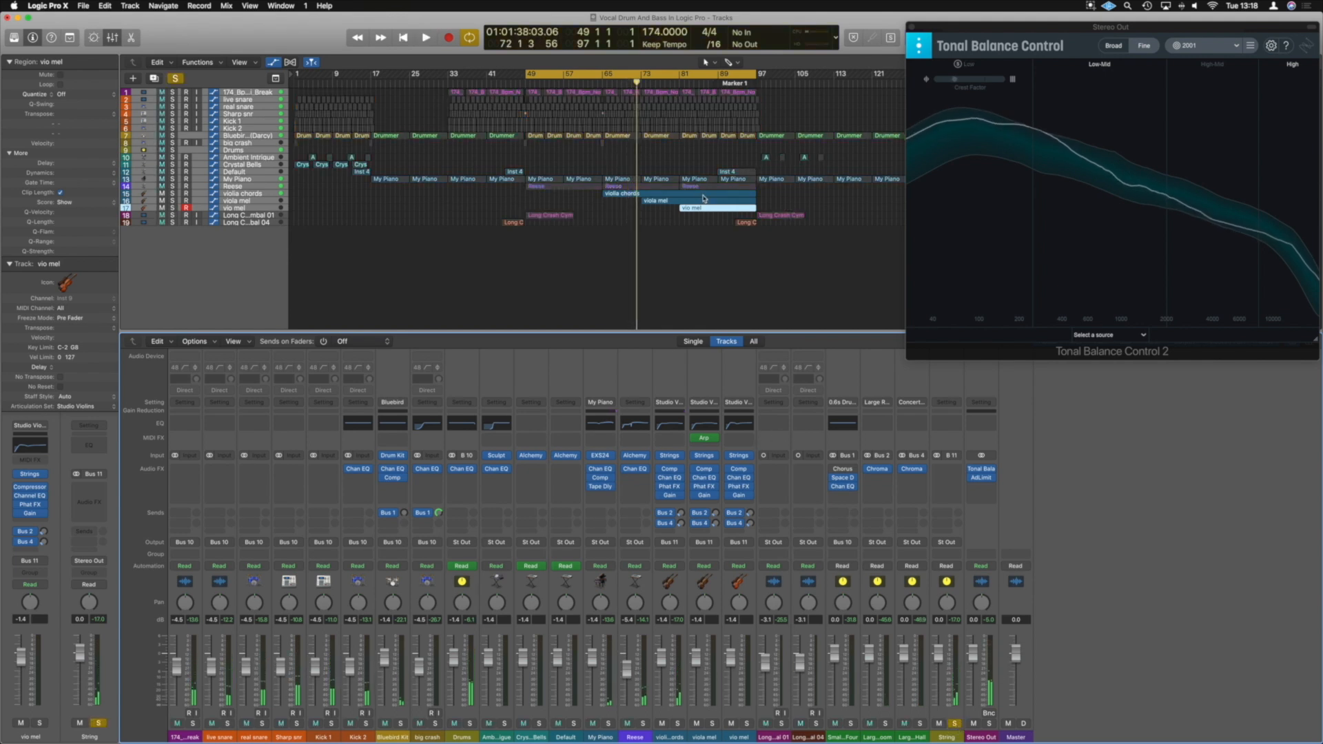
left_click(731, 210)
key("u")
key("space")
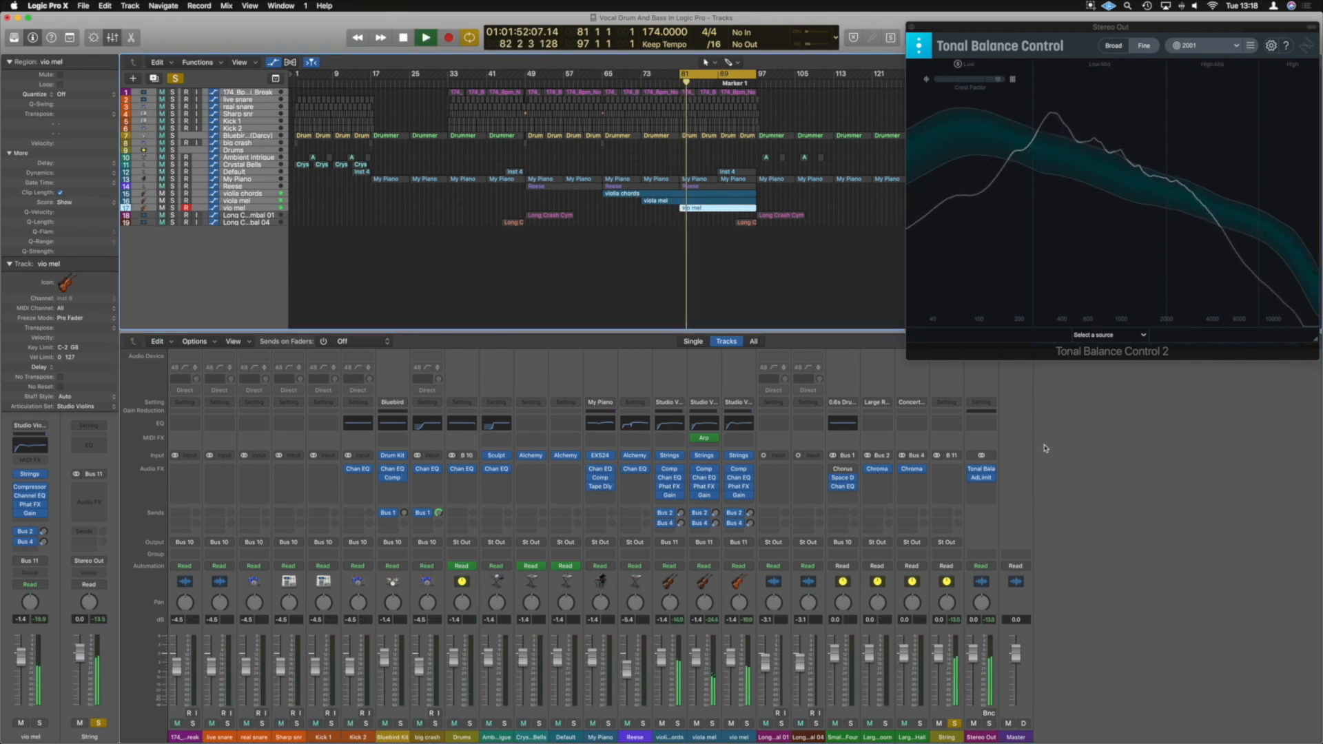
key("space")
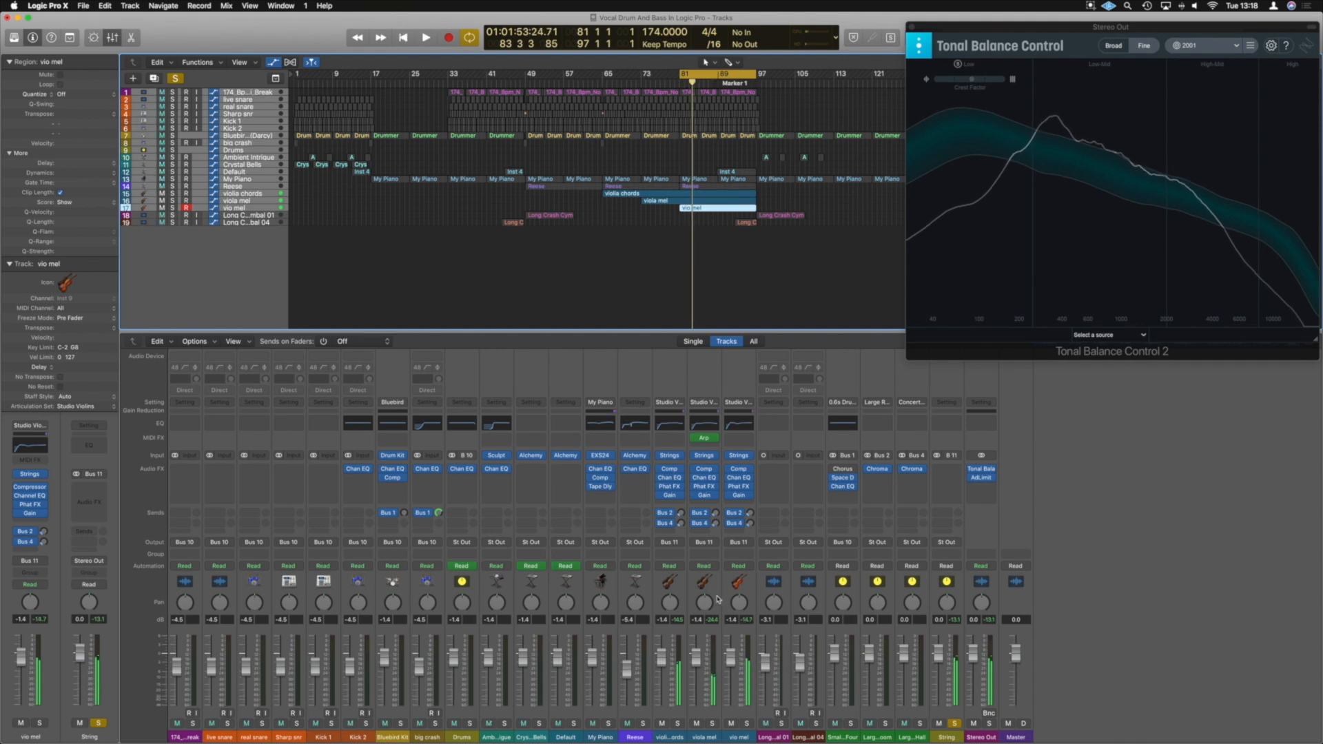
Step: Pan the vio mel channel to +12 and the viola mel channel to -16
left_click(740, 608)
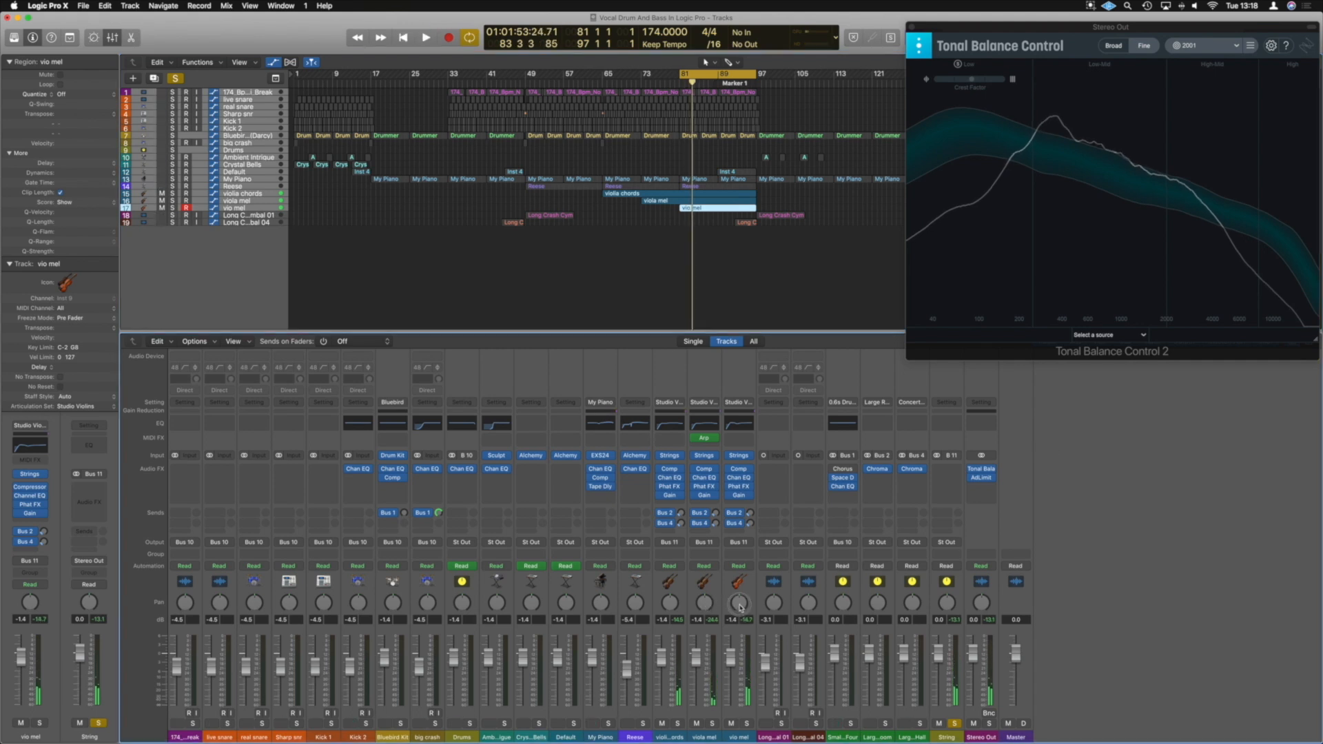
key("space")
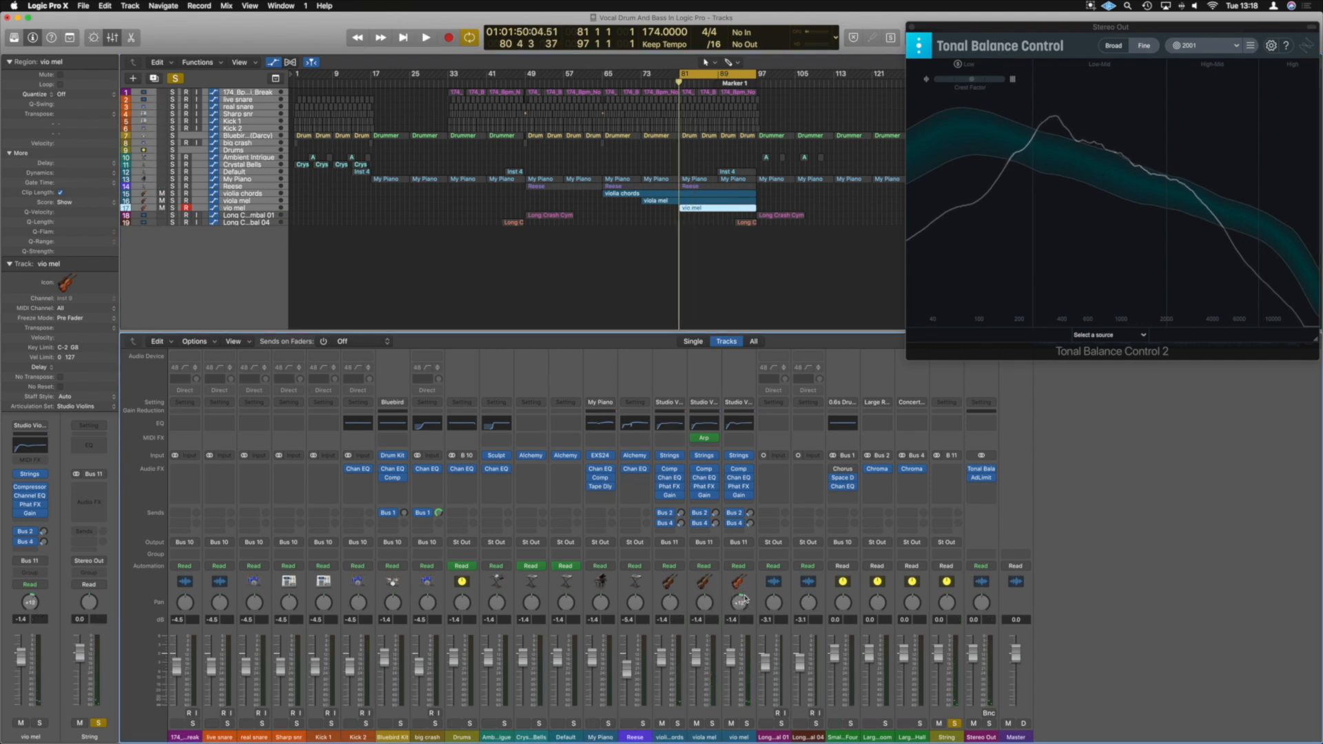
left_click(705, 603)
left_click_drag(704, 603, 706, 613)
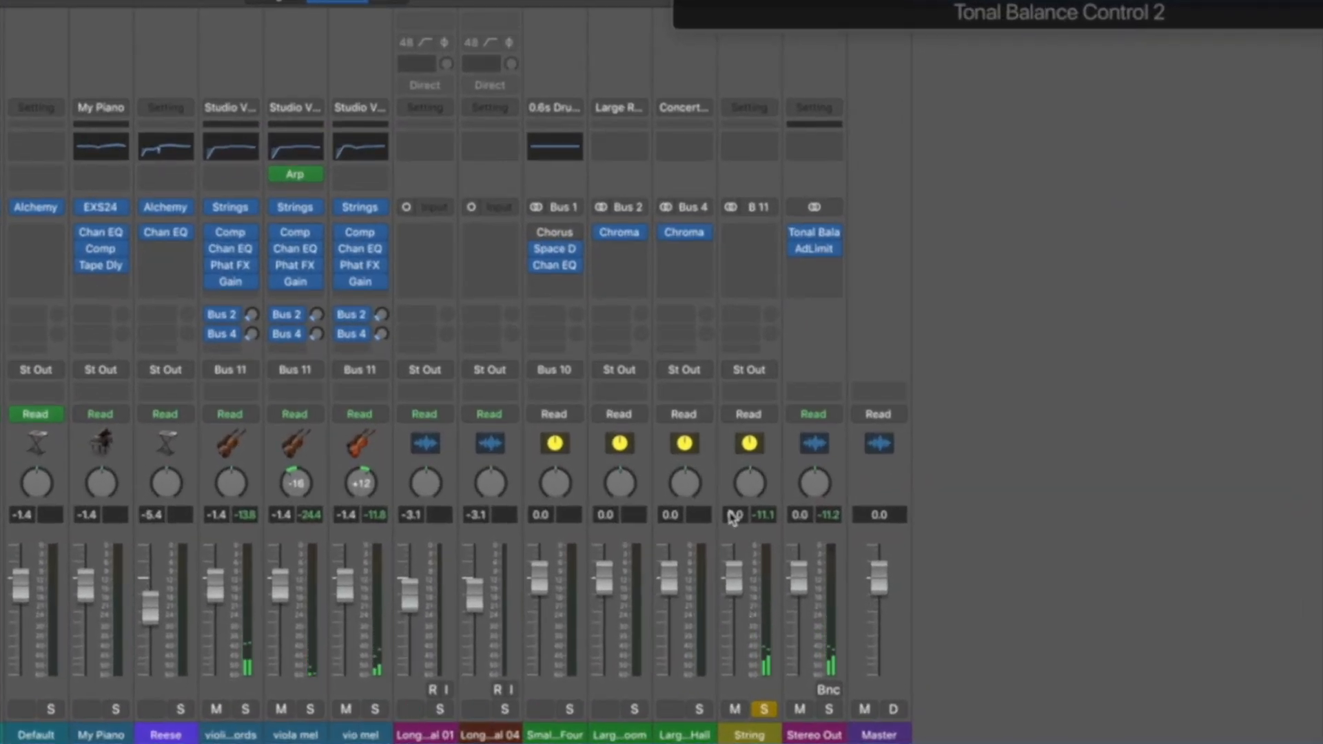
Step: Set the String channel's fader to -3.0 dB, start playback, and unsolo the channel to hear it in the full mix
double_click(736, 516)
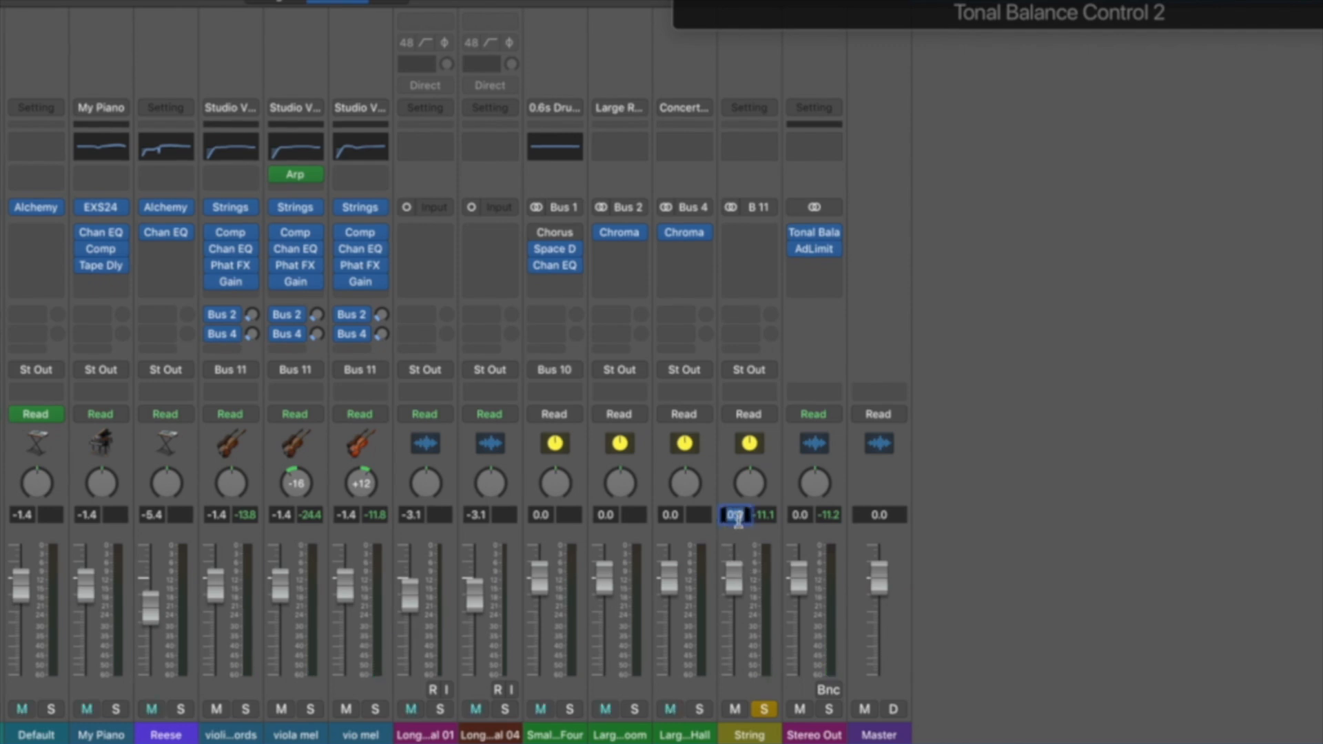
type("-3")
key("Return")
key("space")
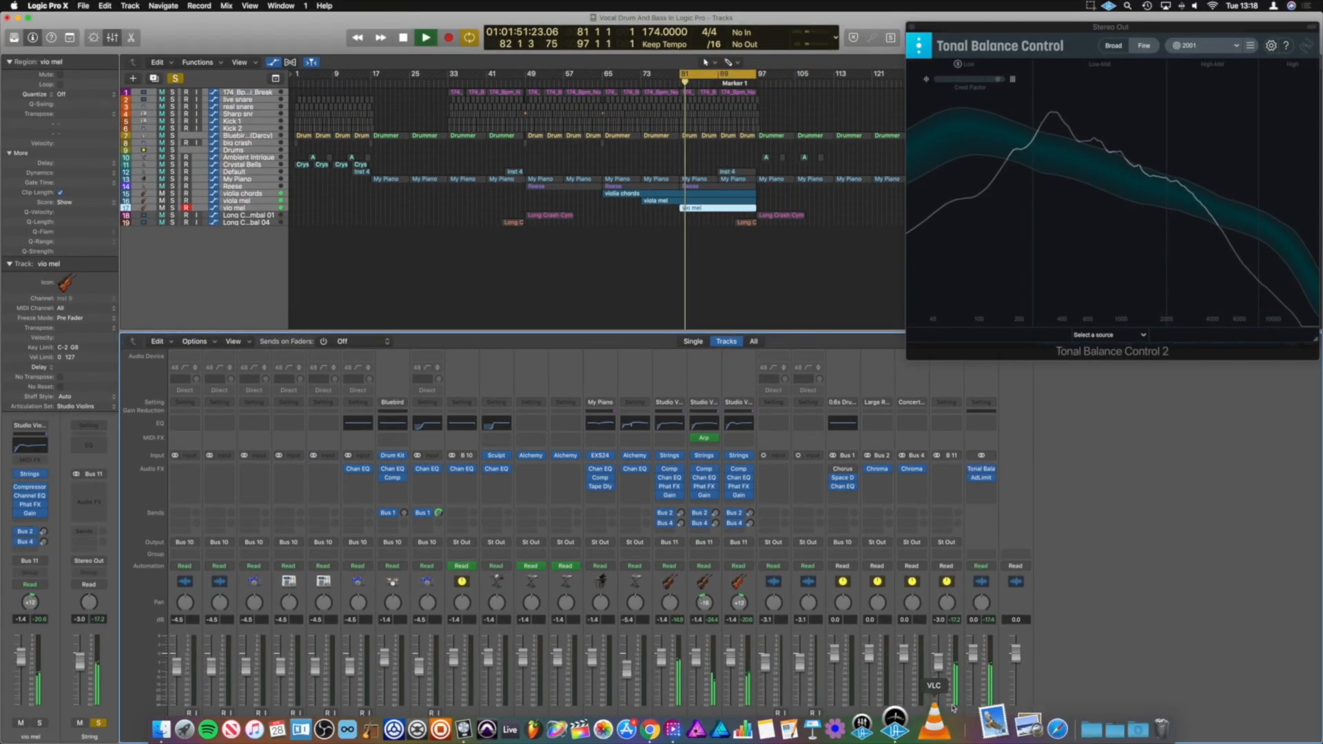
left_click(954, 724)
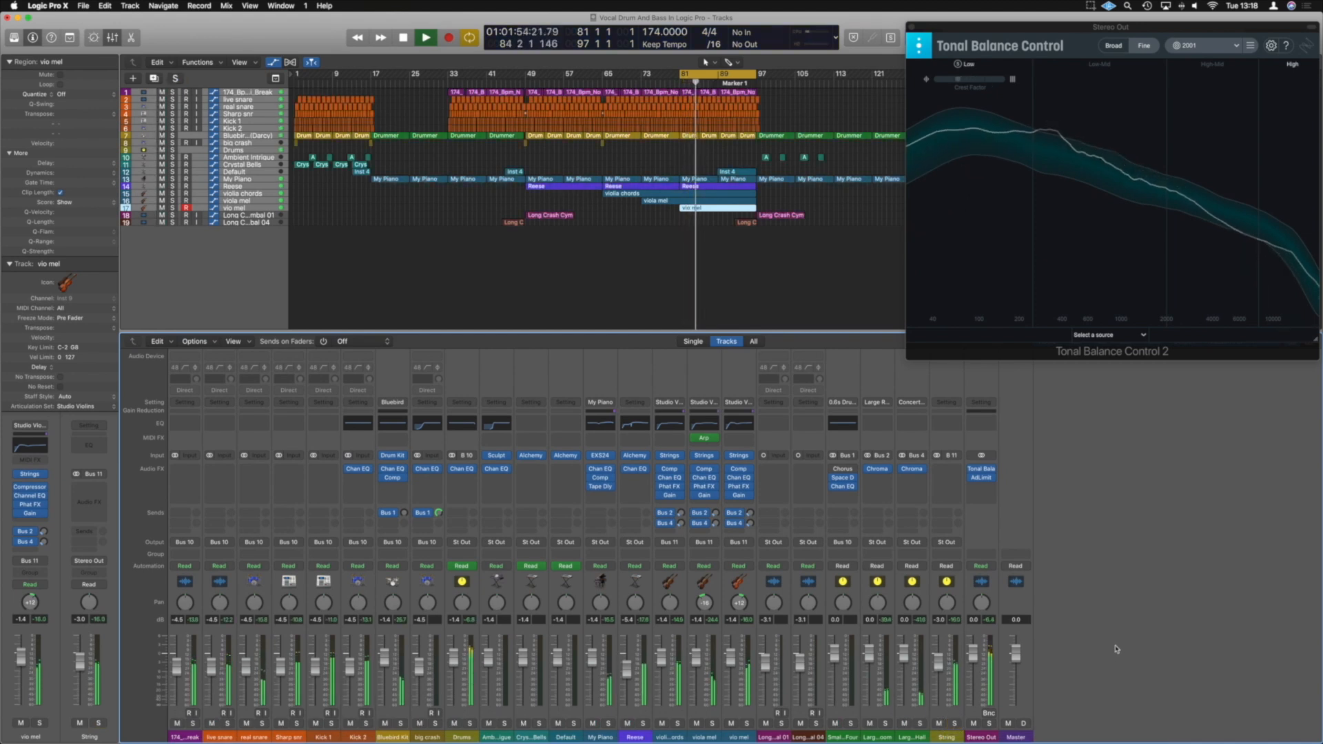
Step: Insert a Channel EQ on the String channel and cut 1.5 dB at 670 Hz with a Q of 0.64
left_click(1049, 146)
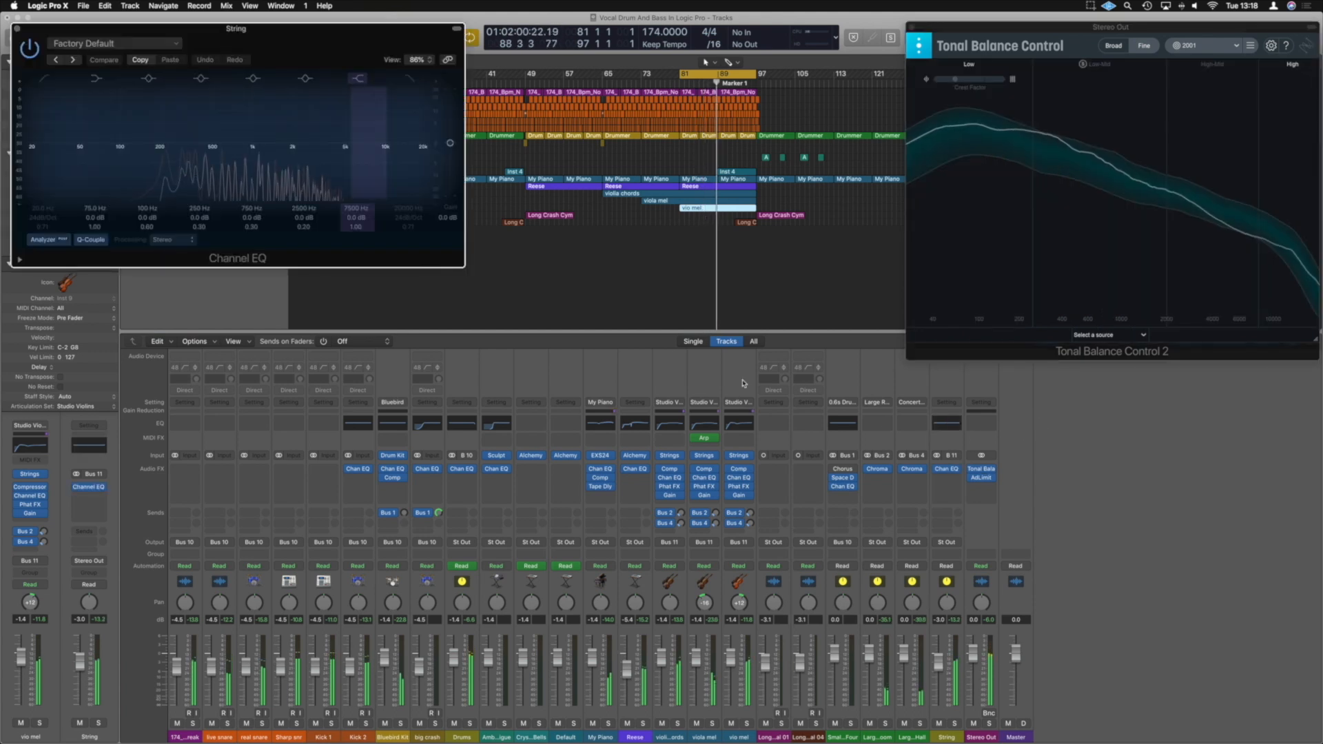
left_click_drag(1104, 174, 1091, 168)
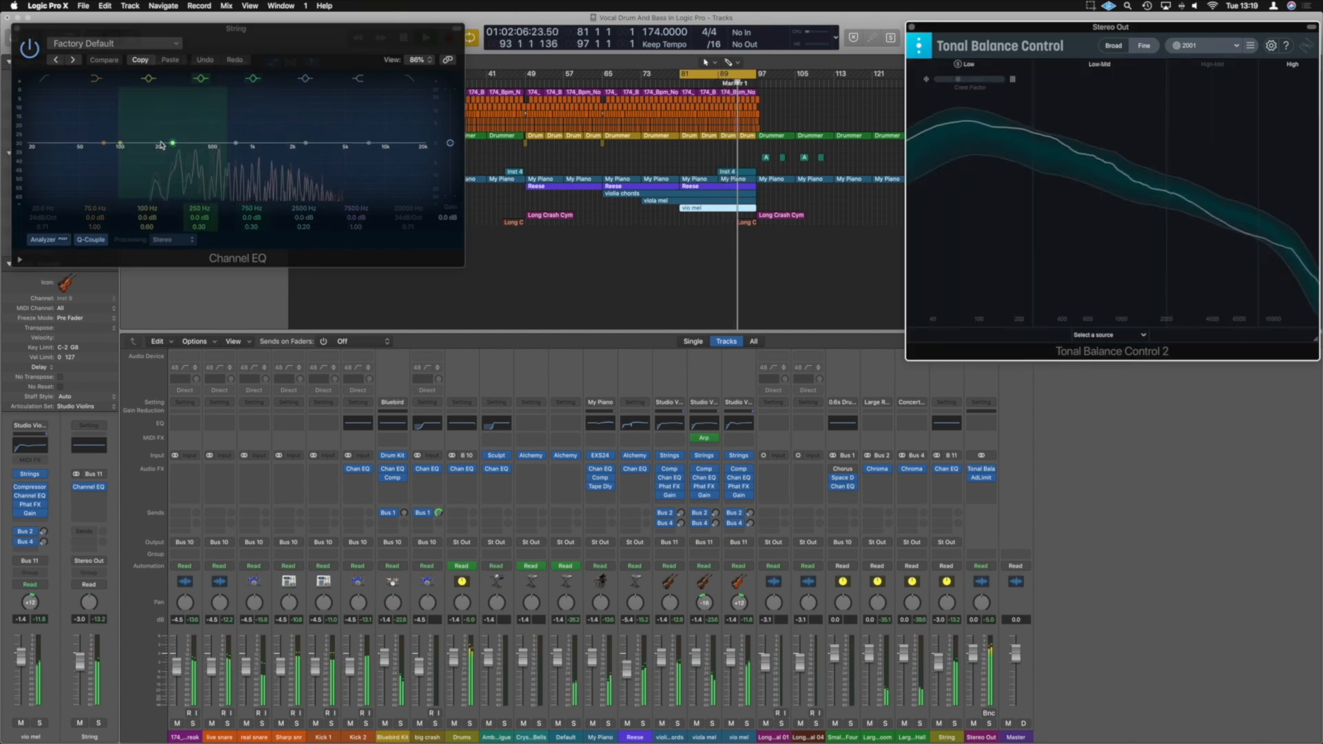
left_click_drag(173, 143, 231, 149)
left_click_drag(200, 228, 200, 217)
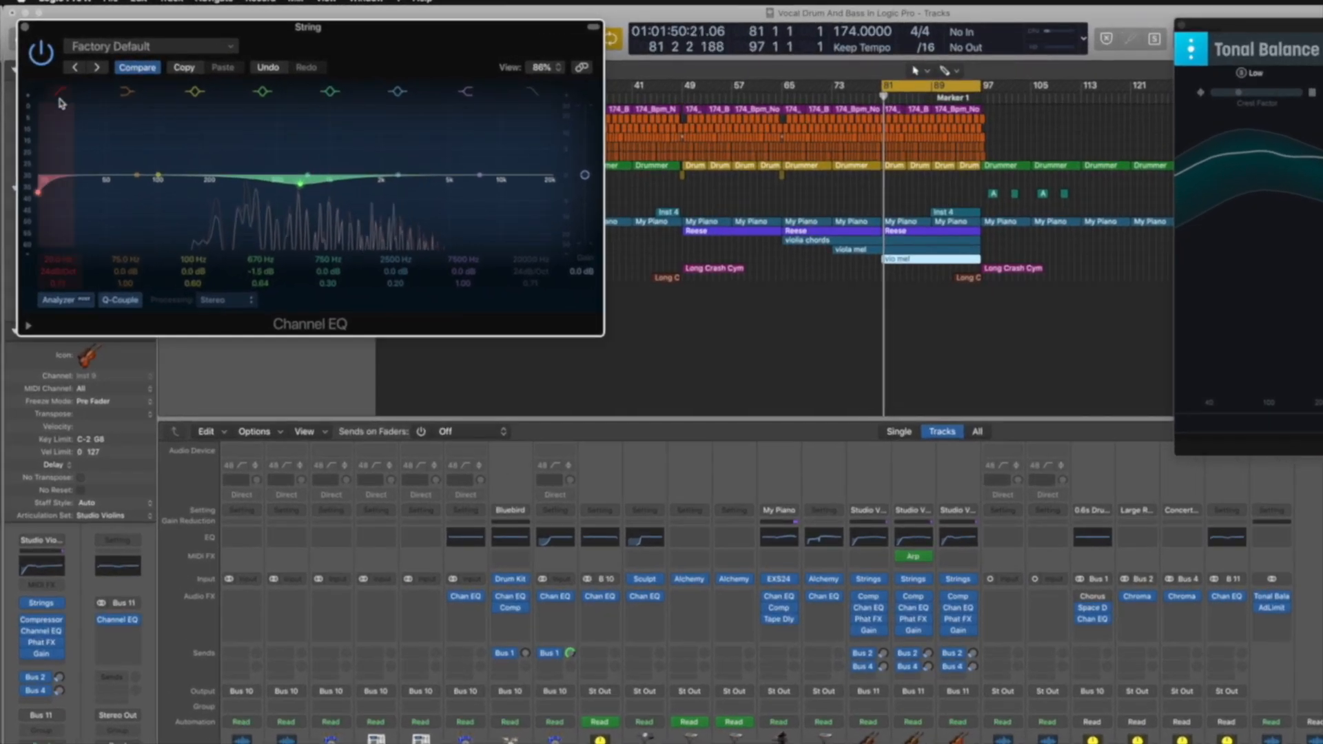
Step: Apply a low cut at 180 Hz with a 24 dB/Oct slope on the String EQ, close it, and return to the Mixer
left_click(46, 81)
left_click_drag(163, 263, 295, 264)
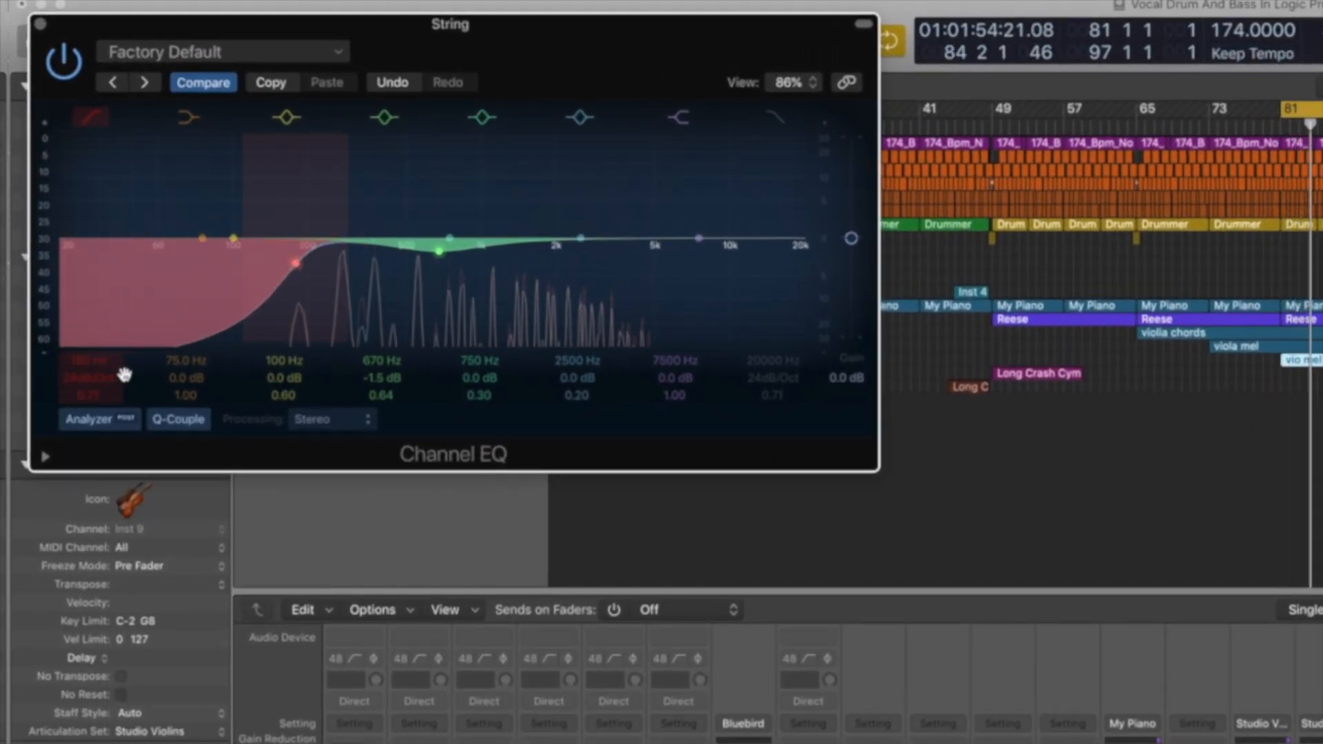
left_click(89, 369)
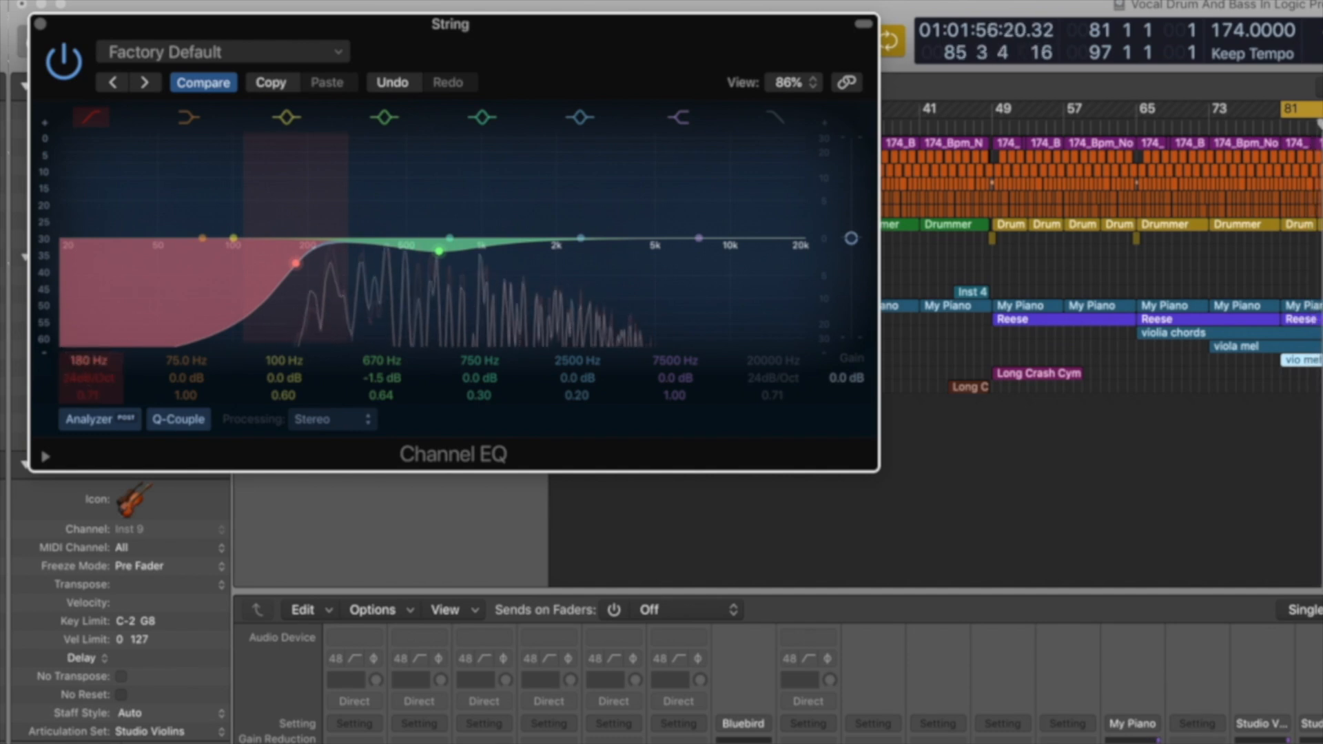
left_click(41, 25)
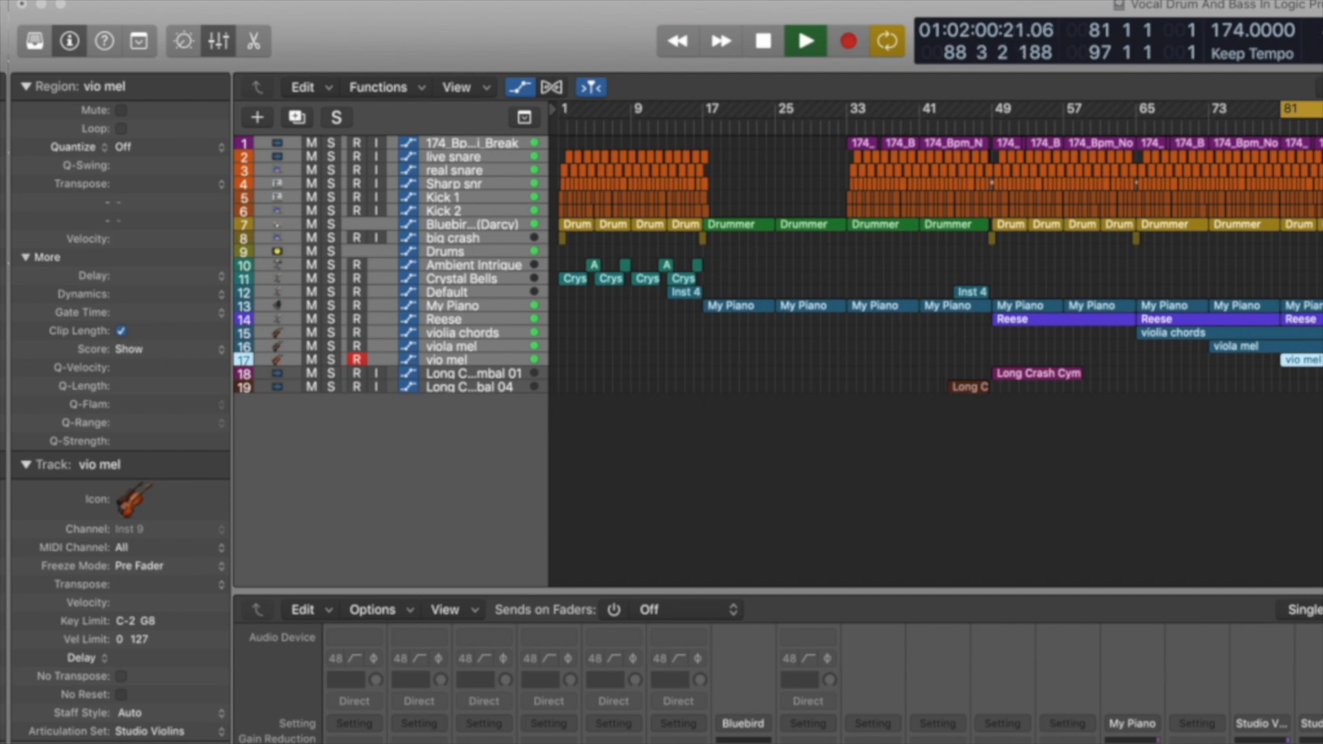
left_click(1313, 741)
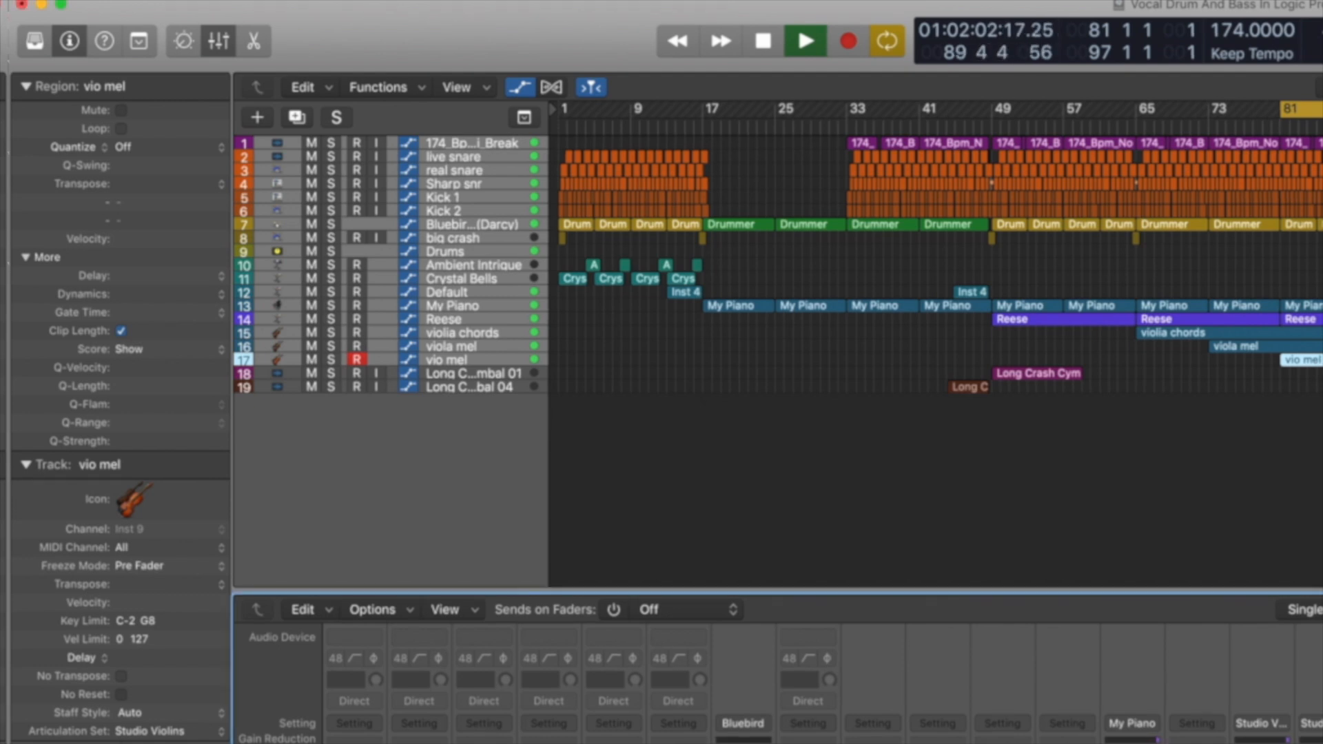
Step: Boost the String EQ by 2.5 dB around 4 kHz, deepen its 670 Hz cut, close it and stop playback
left_click_drag(582, 242, 640, 238)
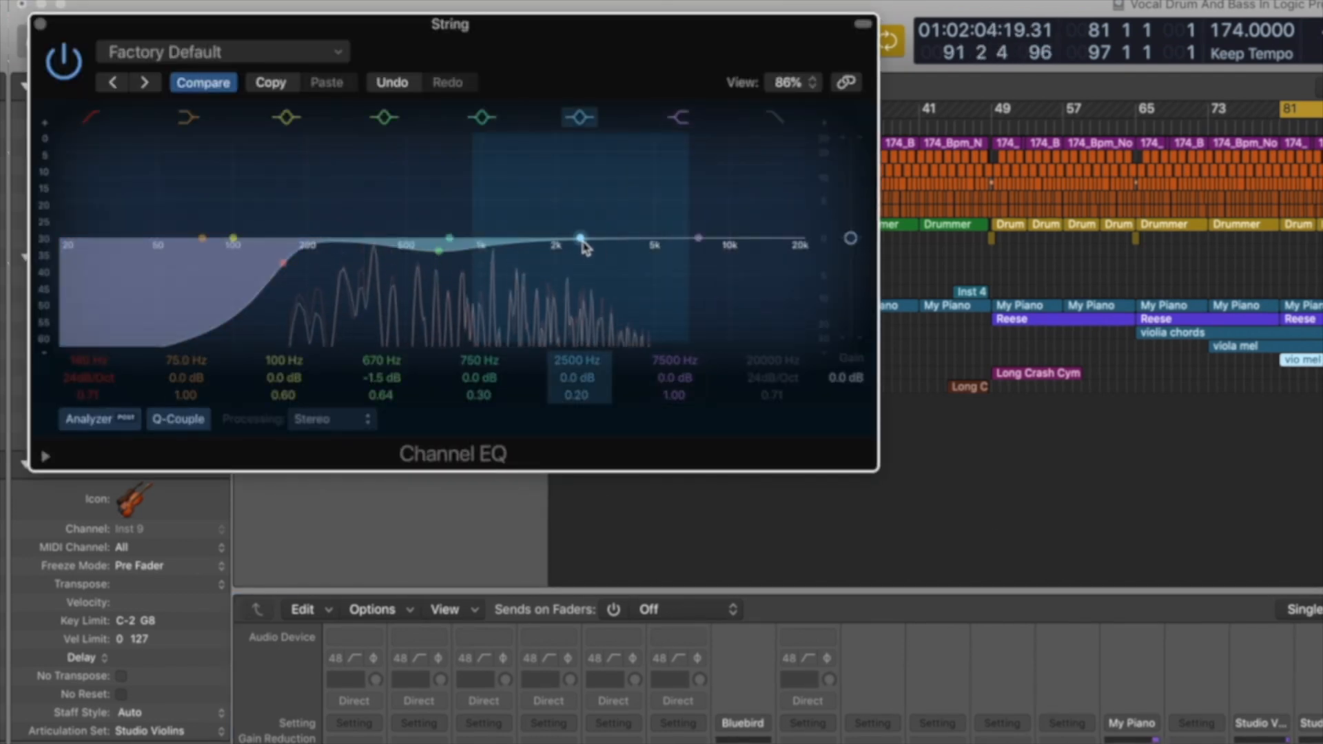
left_click_drag(542, 208, 543, 197)
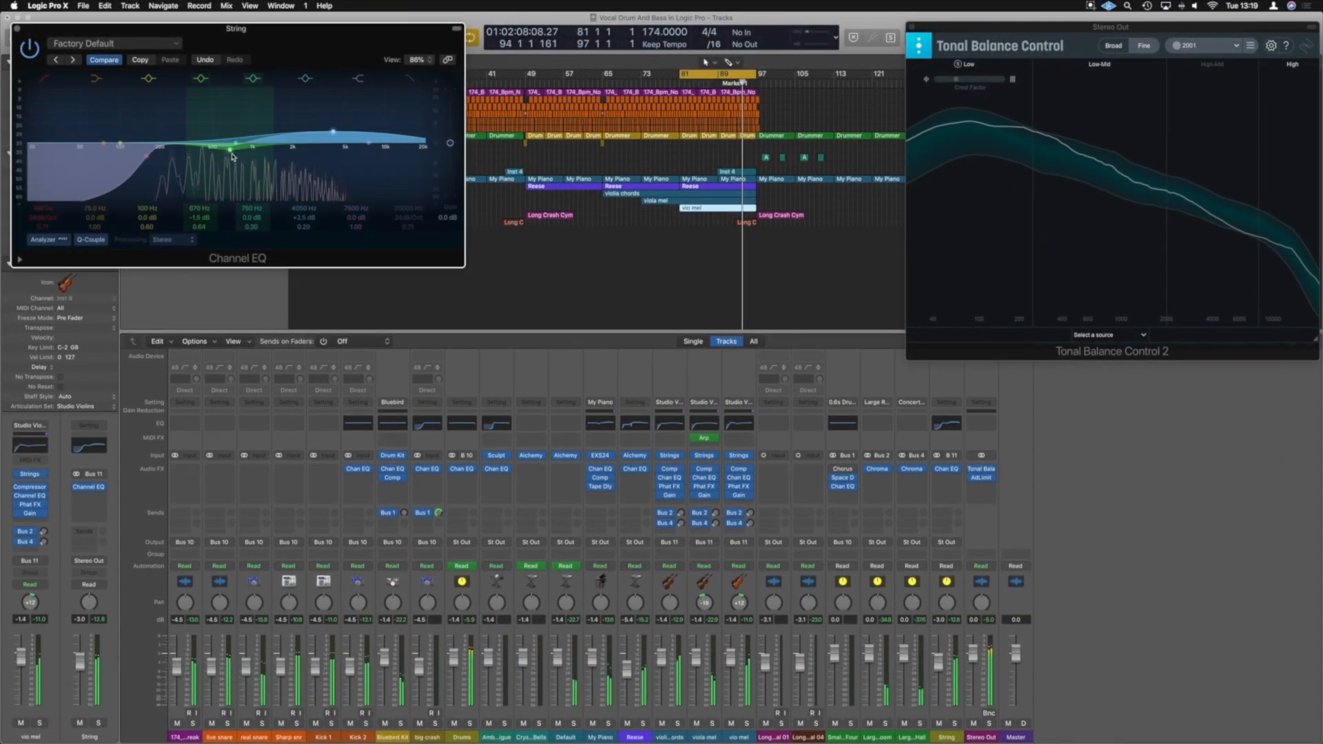
left_click_drag(232, 157, 232, 160)
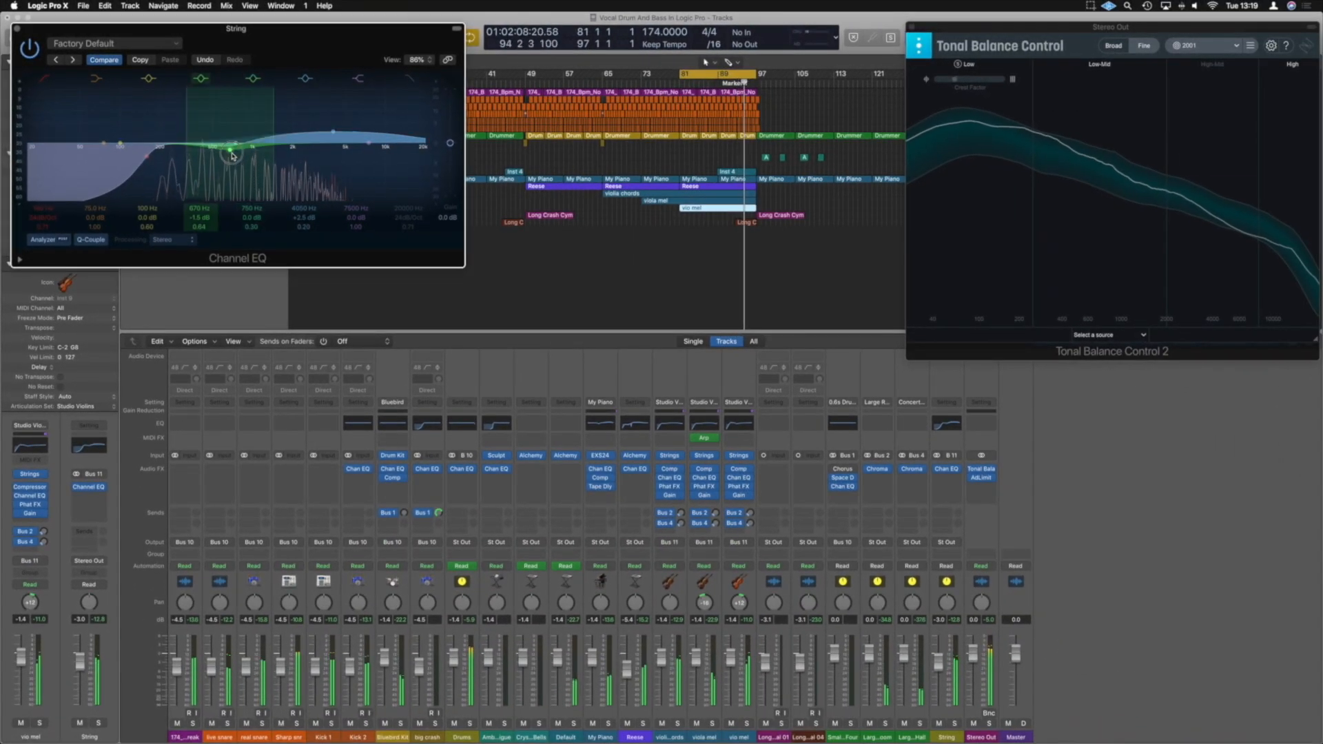
left_click(29, 48)
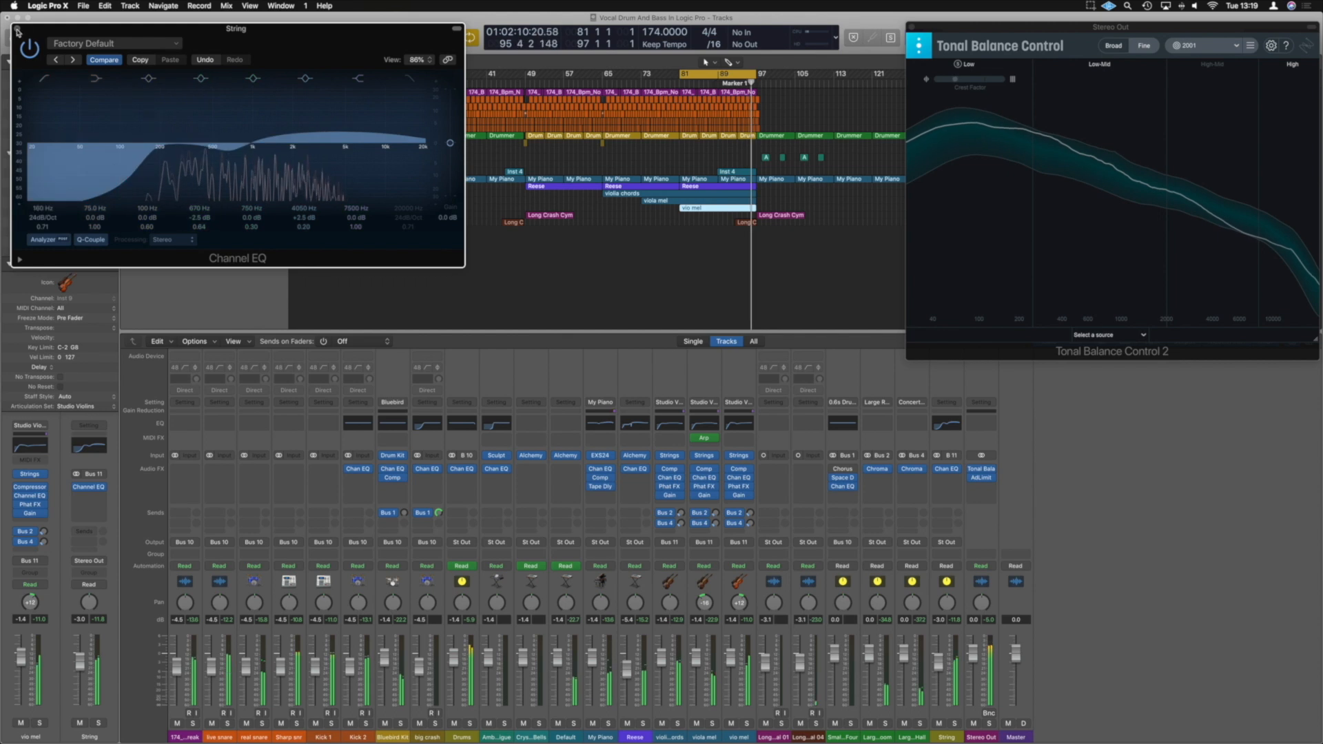
left_click(17, 28)
key("space")
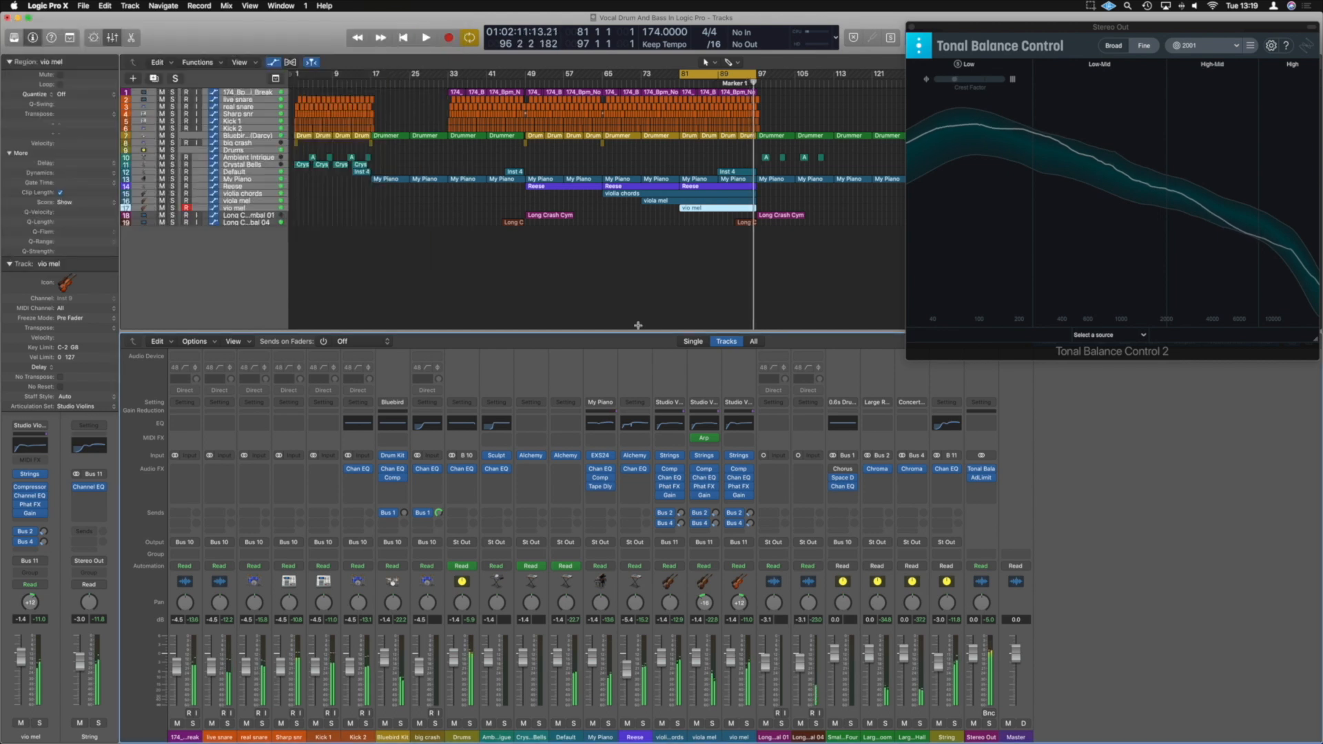
Step: Review the String channel's EQ curve, examining its low cut, low-mid dip and high-frequency boost
left_click(948, 470)
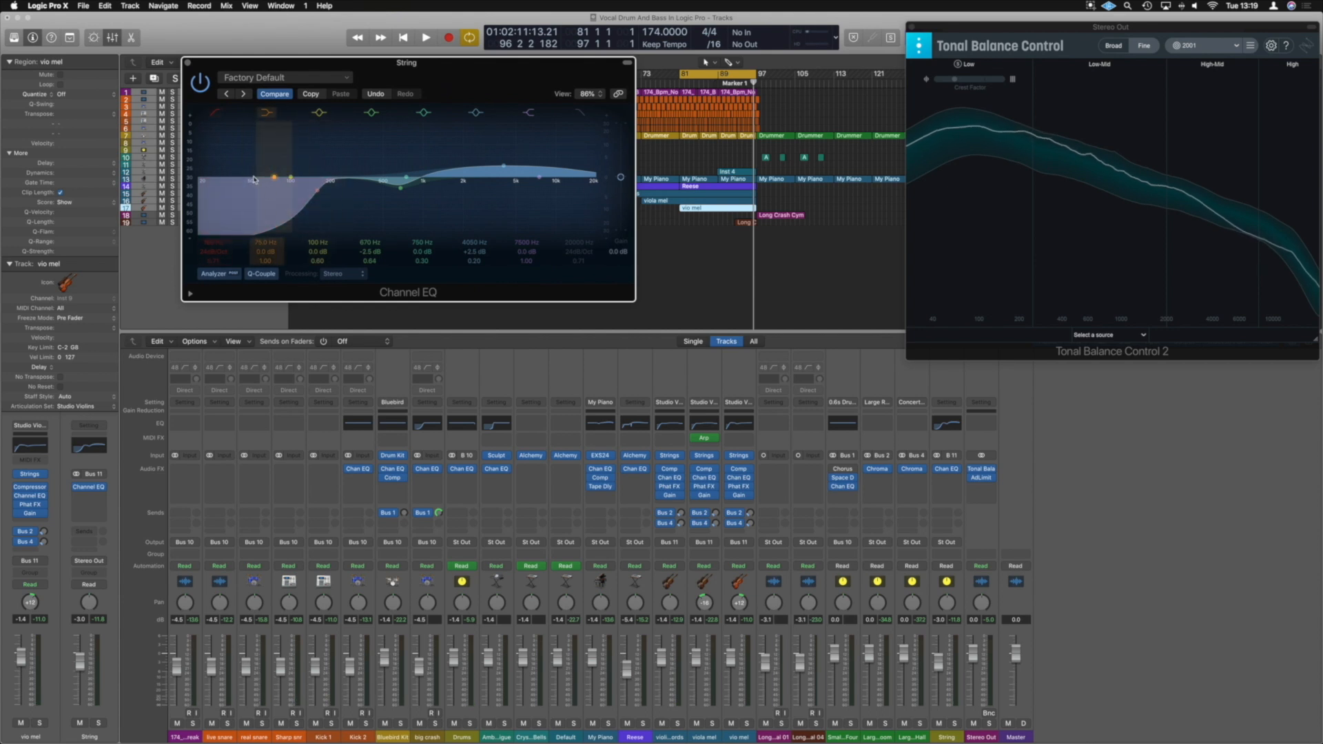
left_click(291, 233)
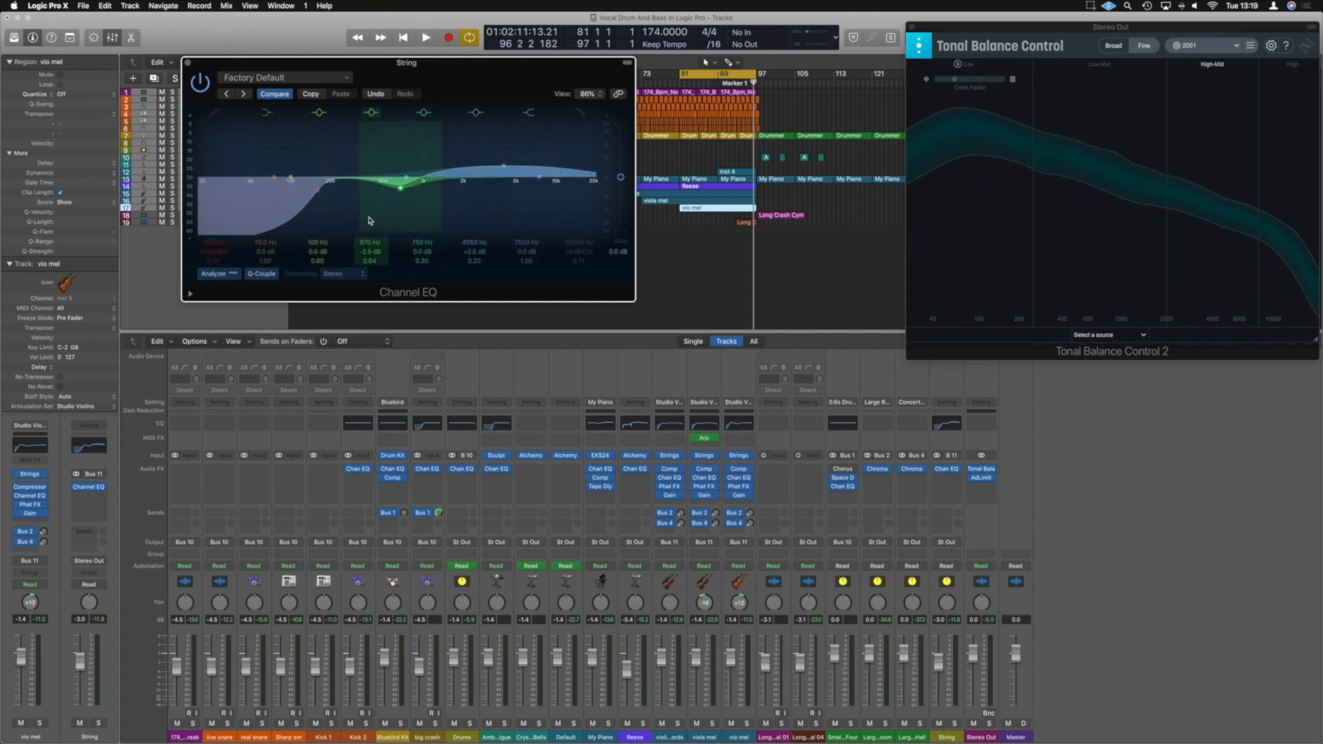
left_click(187, 63)
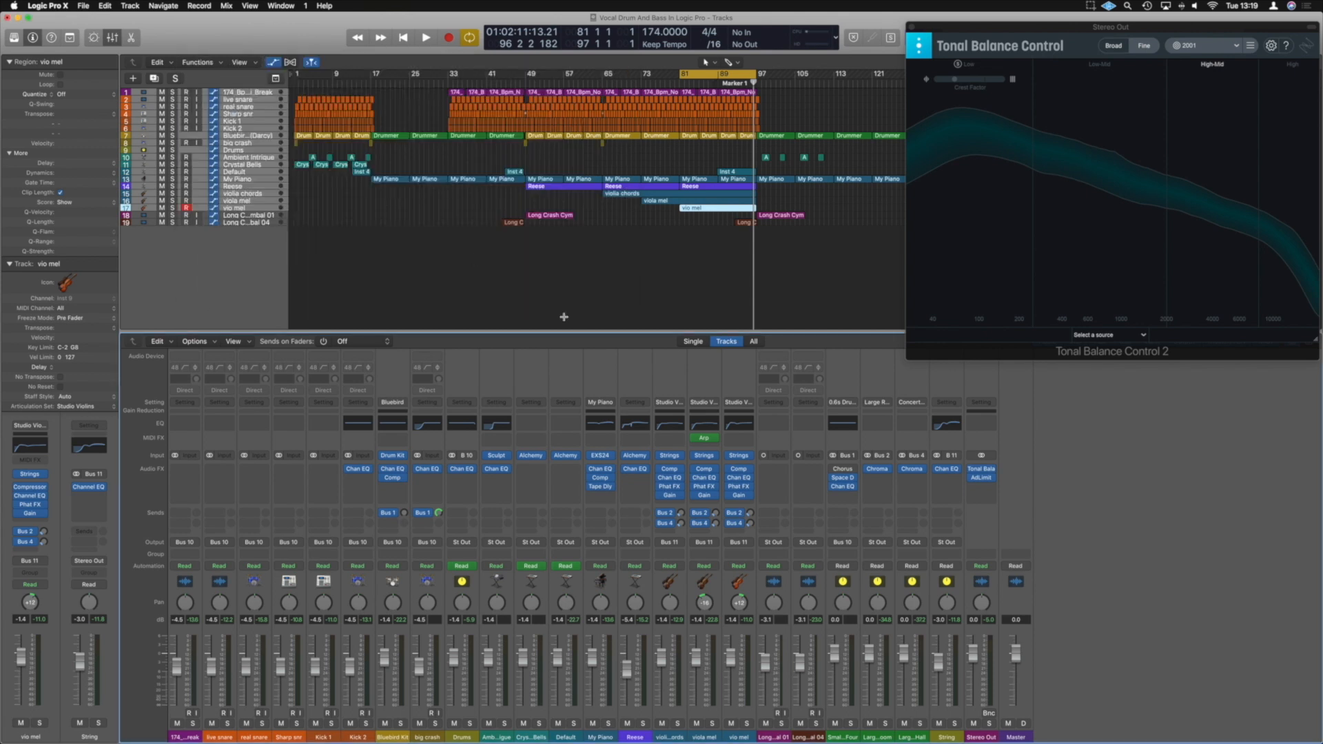
left_click(950, 470)
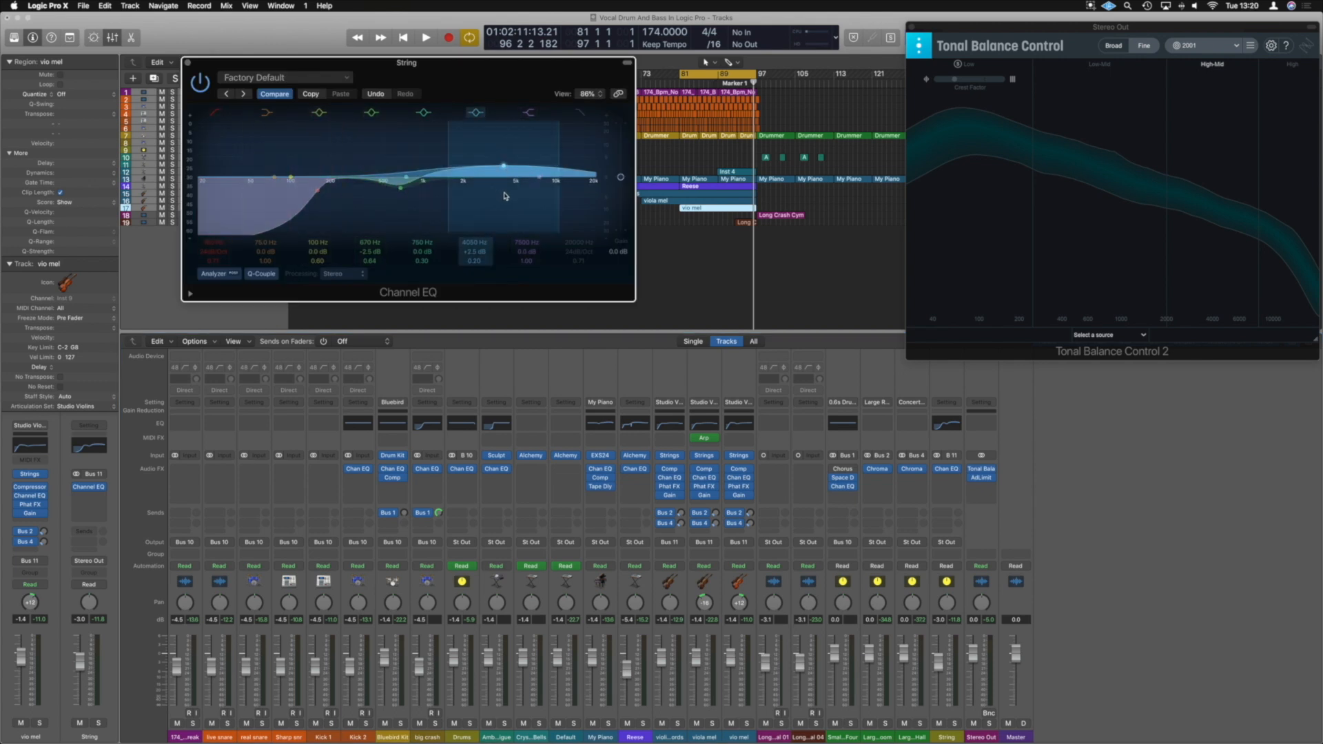
left_click(186, 63)
Step: Close the existing Drums EQ and copy it into the second insert slot of the Drums channel
key("space")
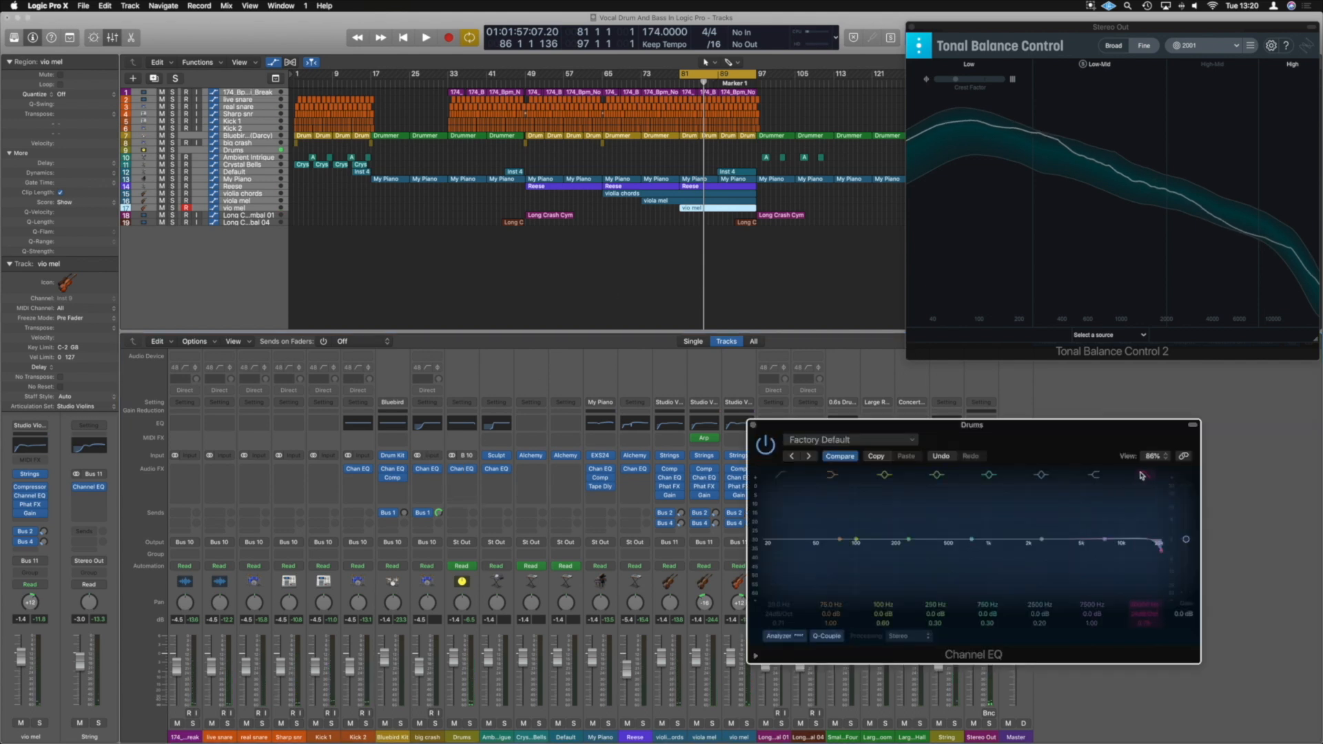
left_click(754, 427)
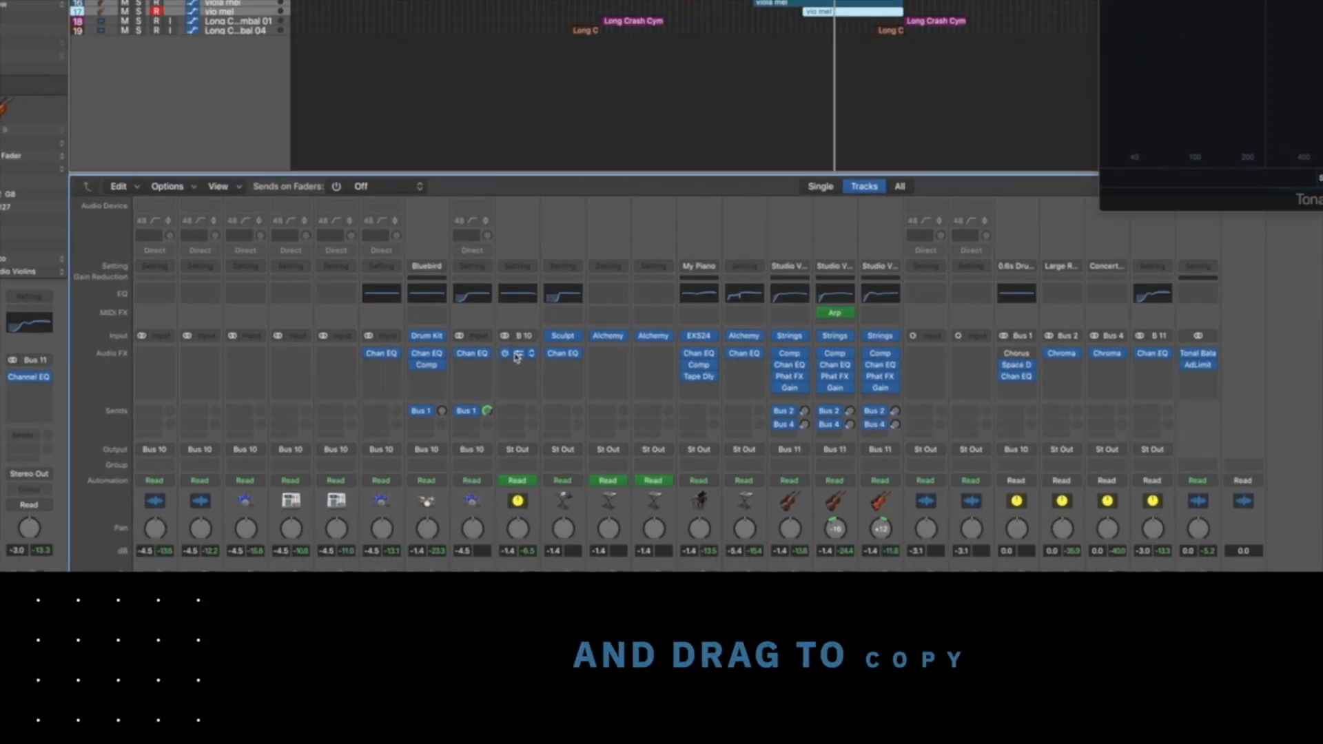
left_click_drag(517, 354, 520, 372)
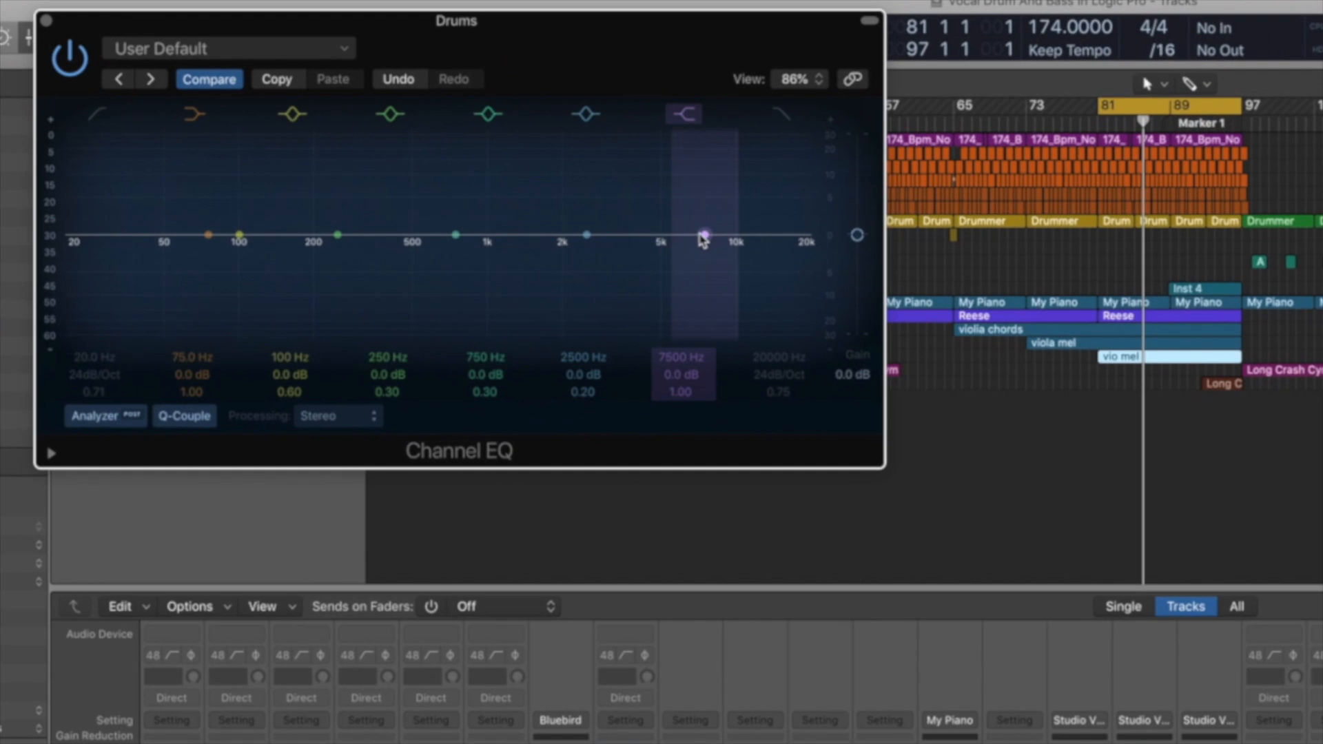
Step: On the second Drums EQ, raise the 7500 Hz high shelf, boost 3.5 dB around 5.5 kHz, and enable the low cut
left_click_drag(702, 237, 704, 226)
key("space")
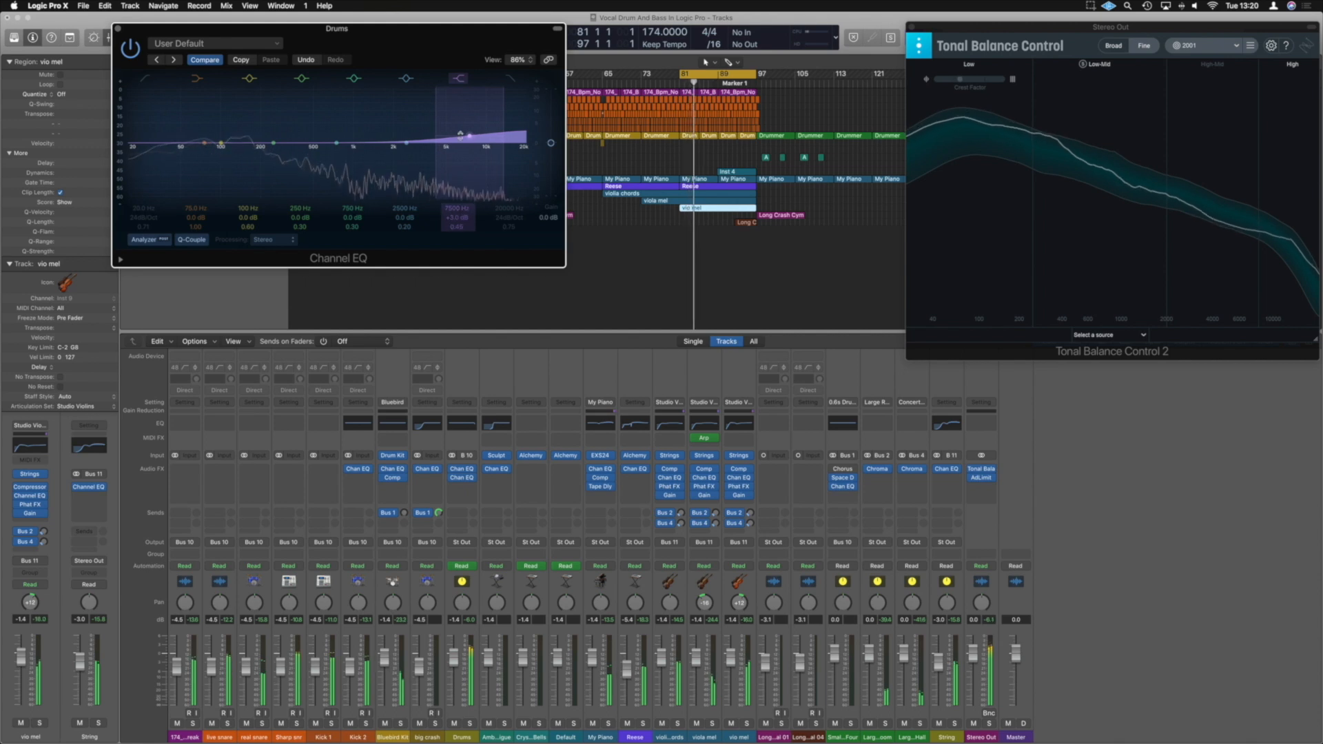
left_click_drag(406, 146, 453, 130)
left_click_drag(404, 224, 404, 217)
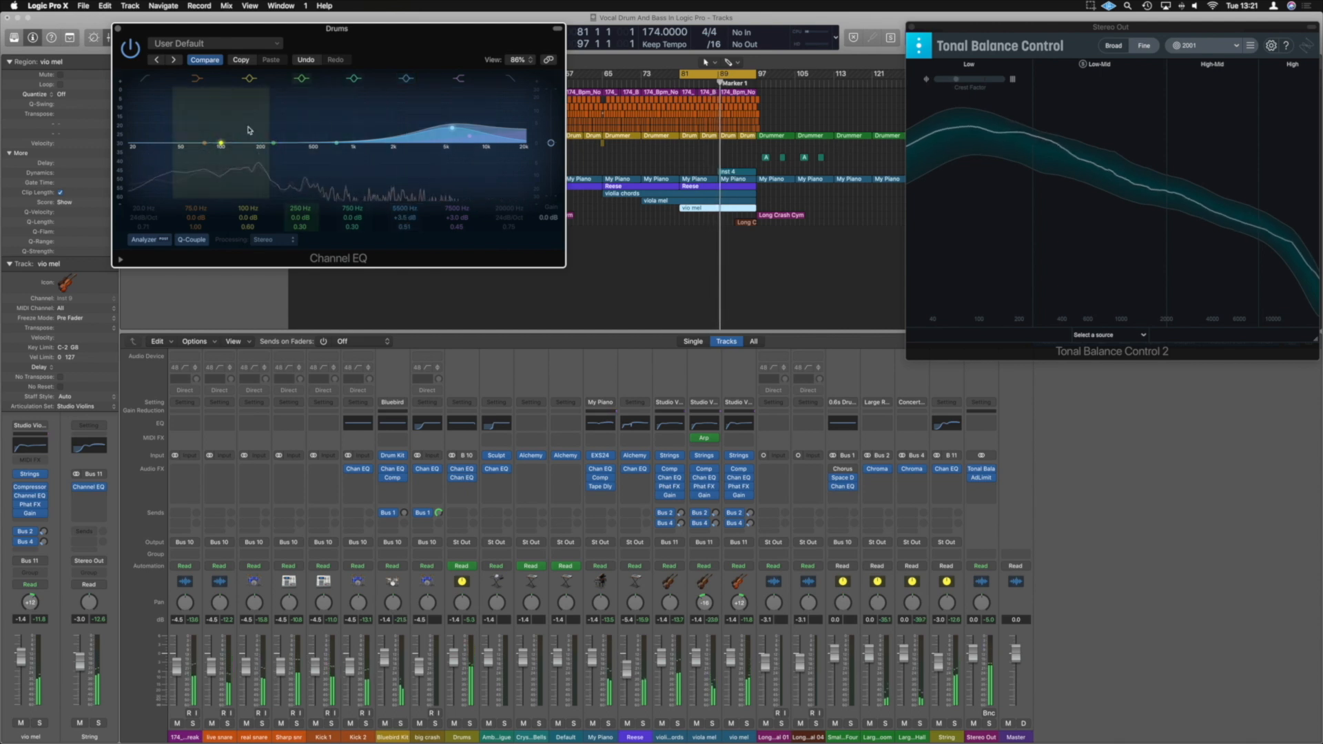
left_click(153, 97)
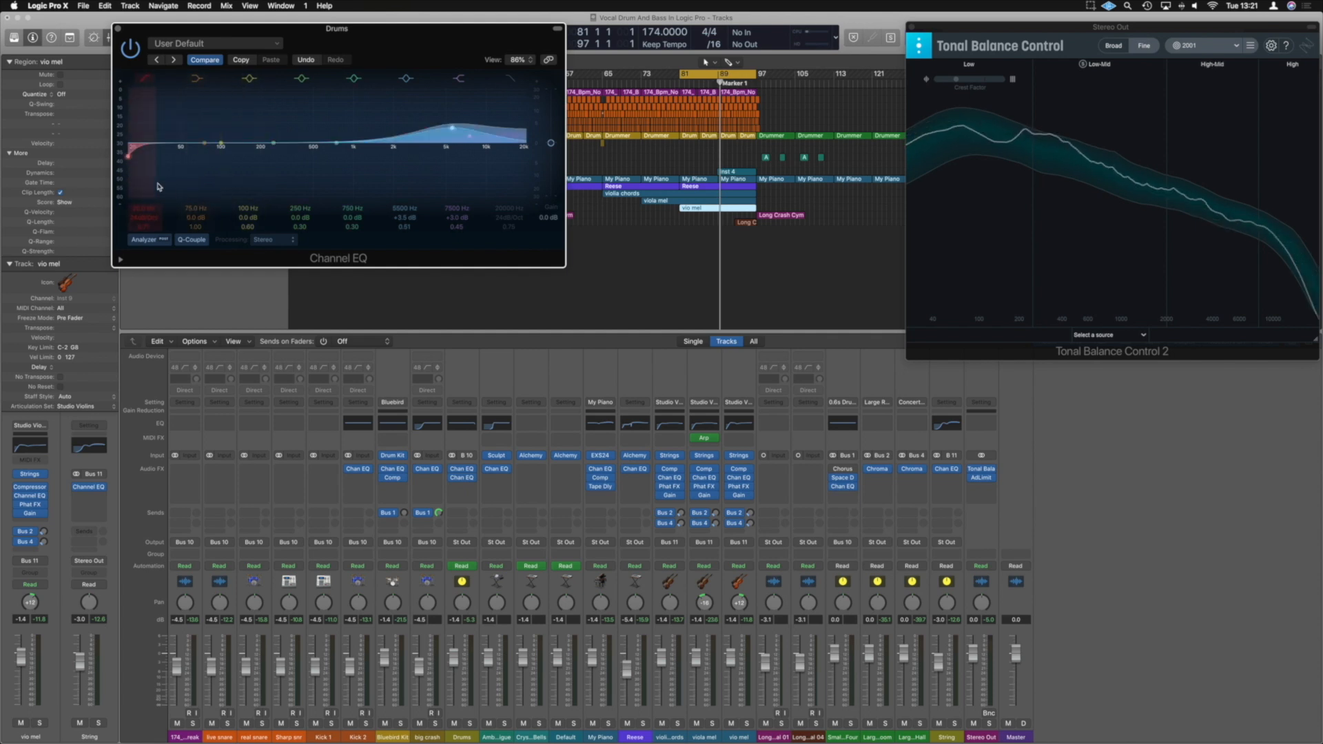
left_click(119, 30)
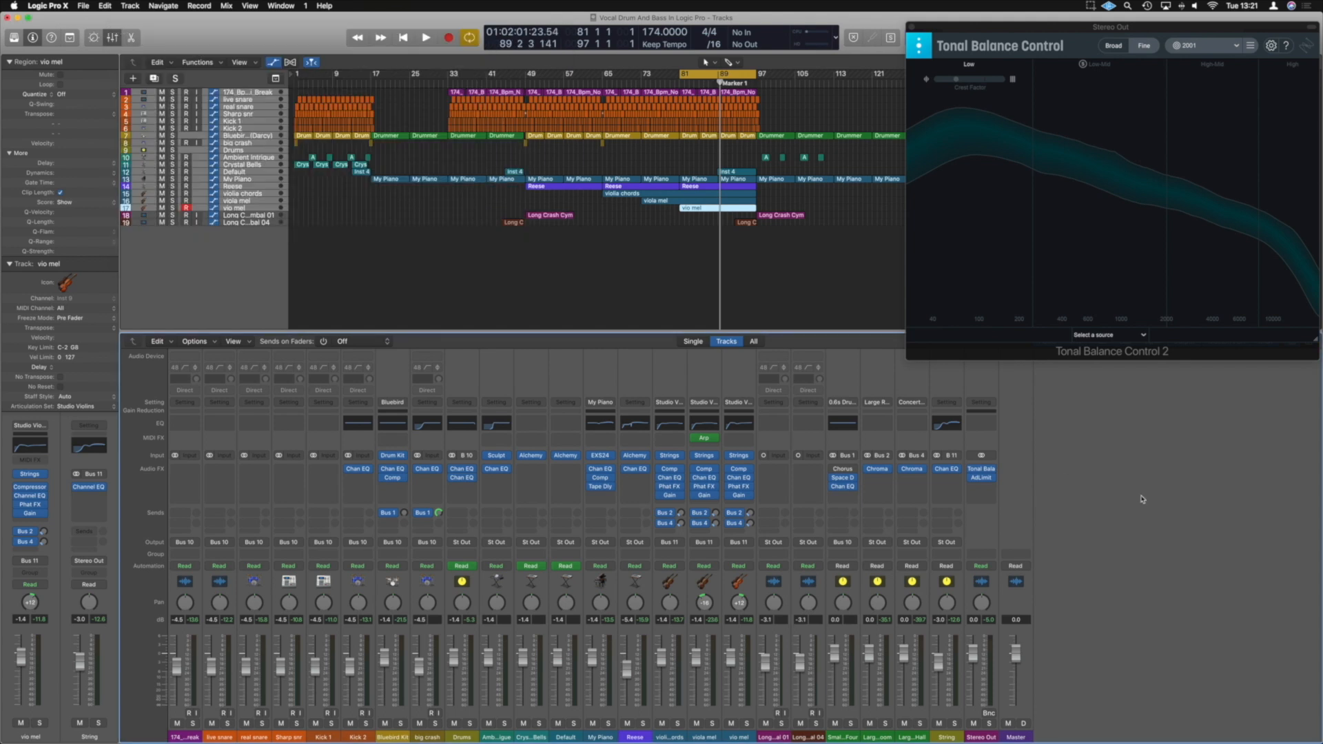
Step: Insert a Channel EQ on the Stereo Out and enable its 20 Hz low cut and 20000 Hz high cut
left_click(981, 486)
left_click(1012, 534)
left_click_drag(309, 37, 599, 105)
left_click(699, 146)
left_click(333, 145)
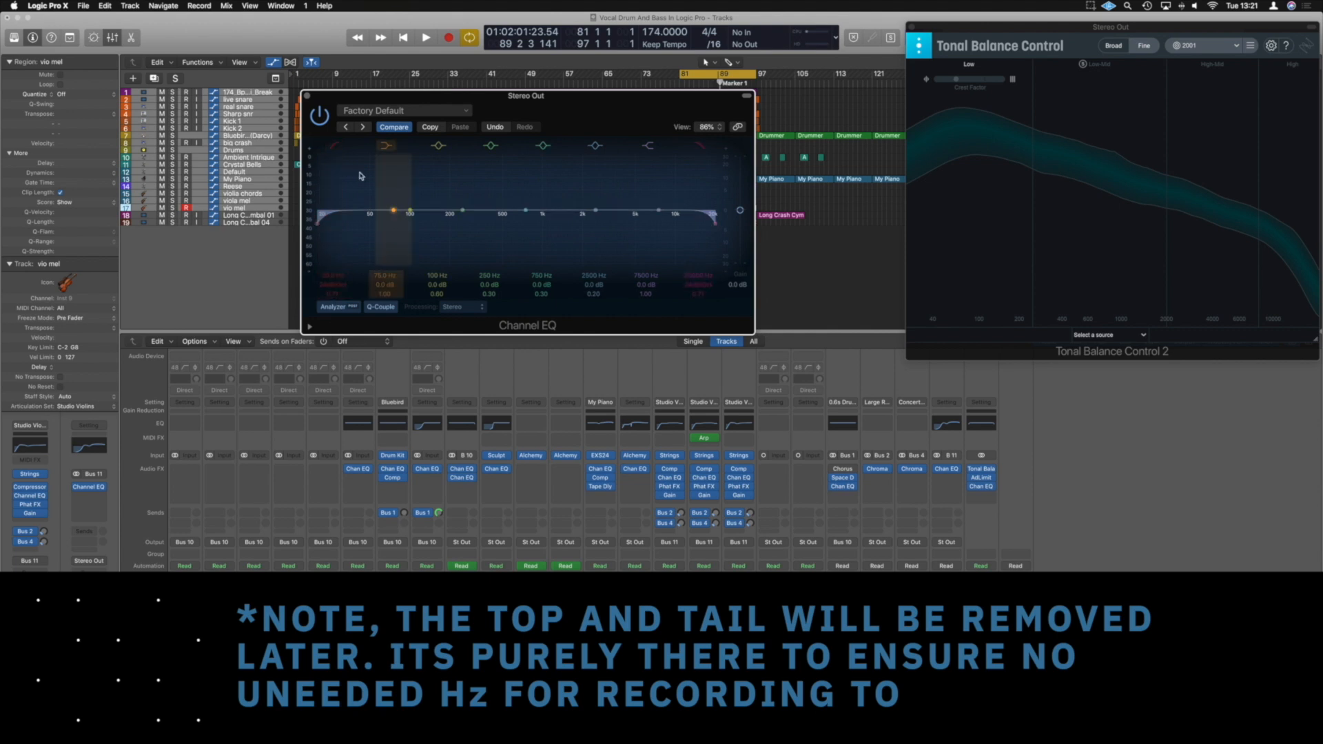
Step: During playback, move the Channel EQ to the Stereo Out's first insert and Tonal Balance Control to its last, then stop
key("space")
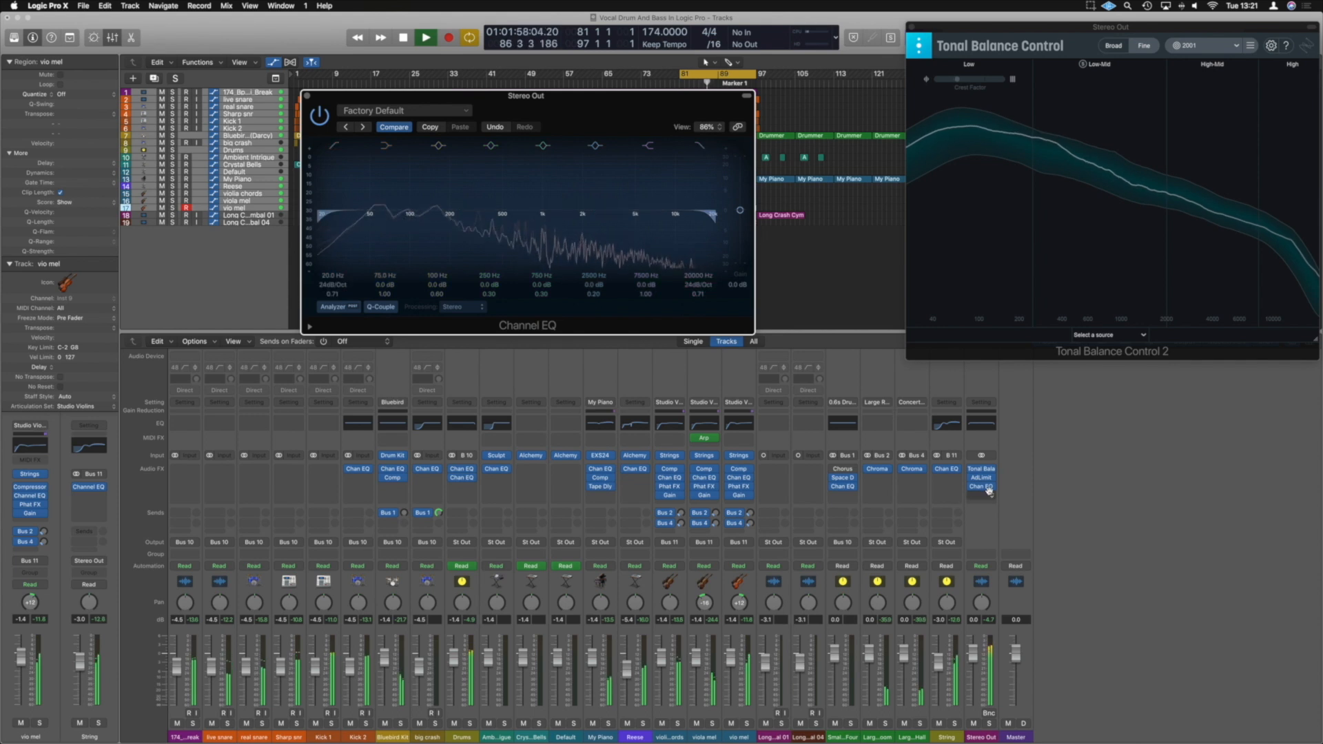
mouse_move(983, 487)
left_mouse_down()
mouse_move(983, 470)
mouse_move(981, 488)
left_mouse_up()
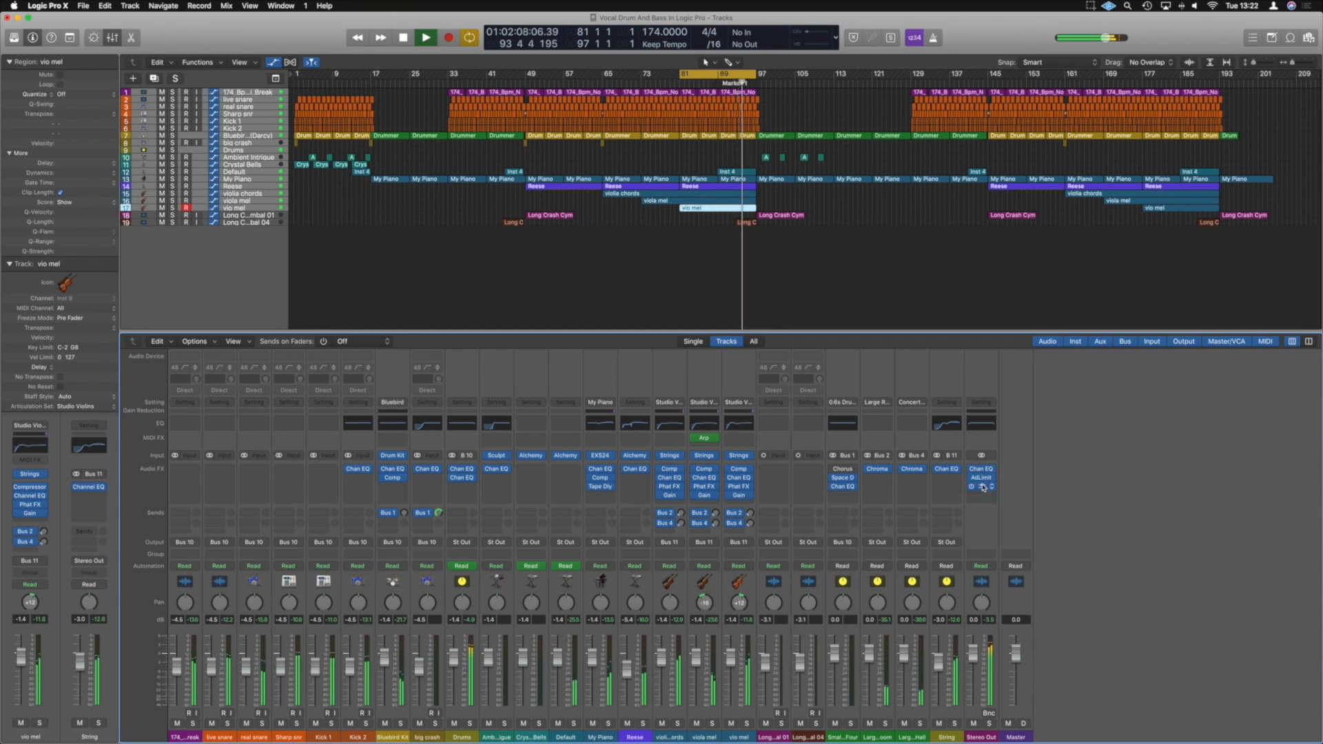
left_click_drag(227, 29, 1159, 135)
key("space")
left_click(948, 136)
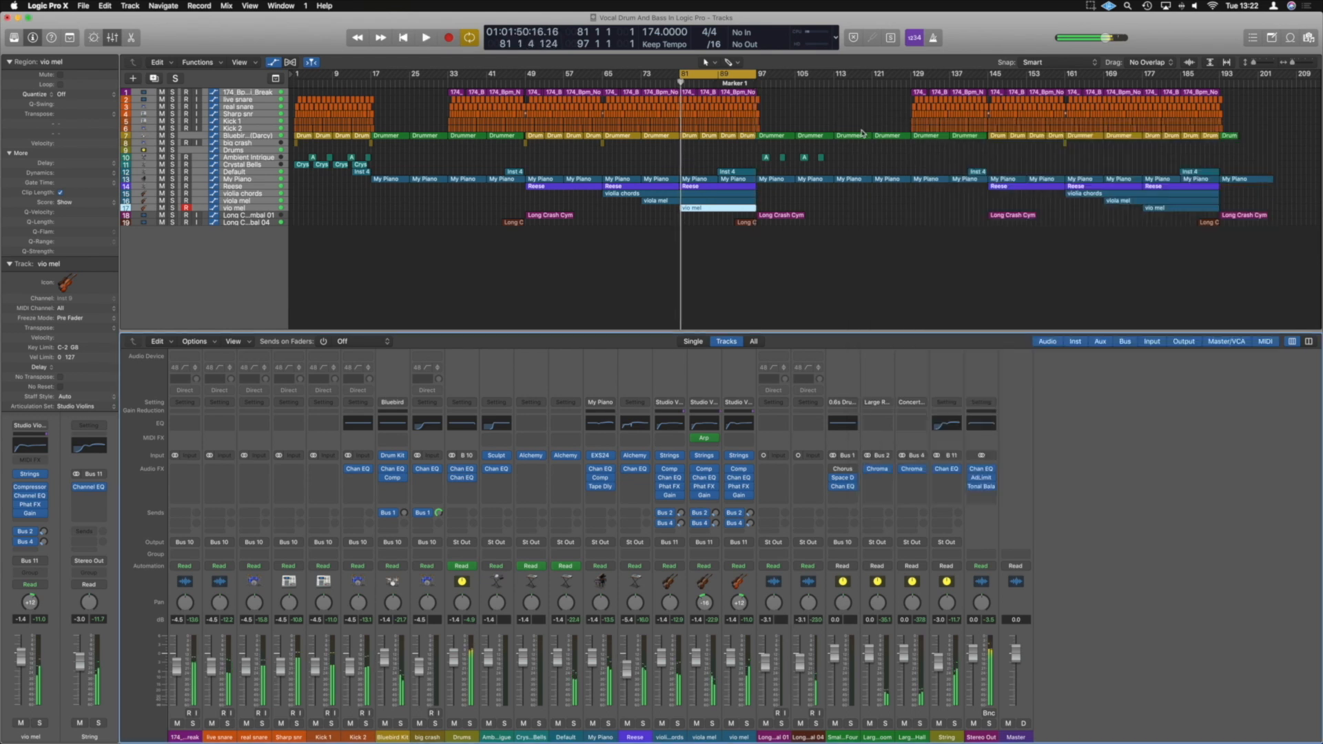
Step: Turn off the cycle range and remove Tonal Balance Control 2 from the Stereo Out
left_click(705, 74)
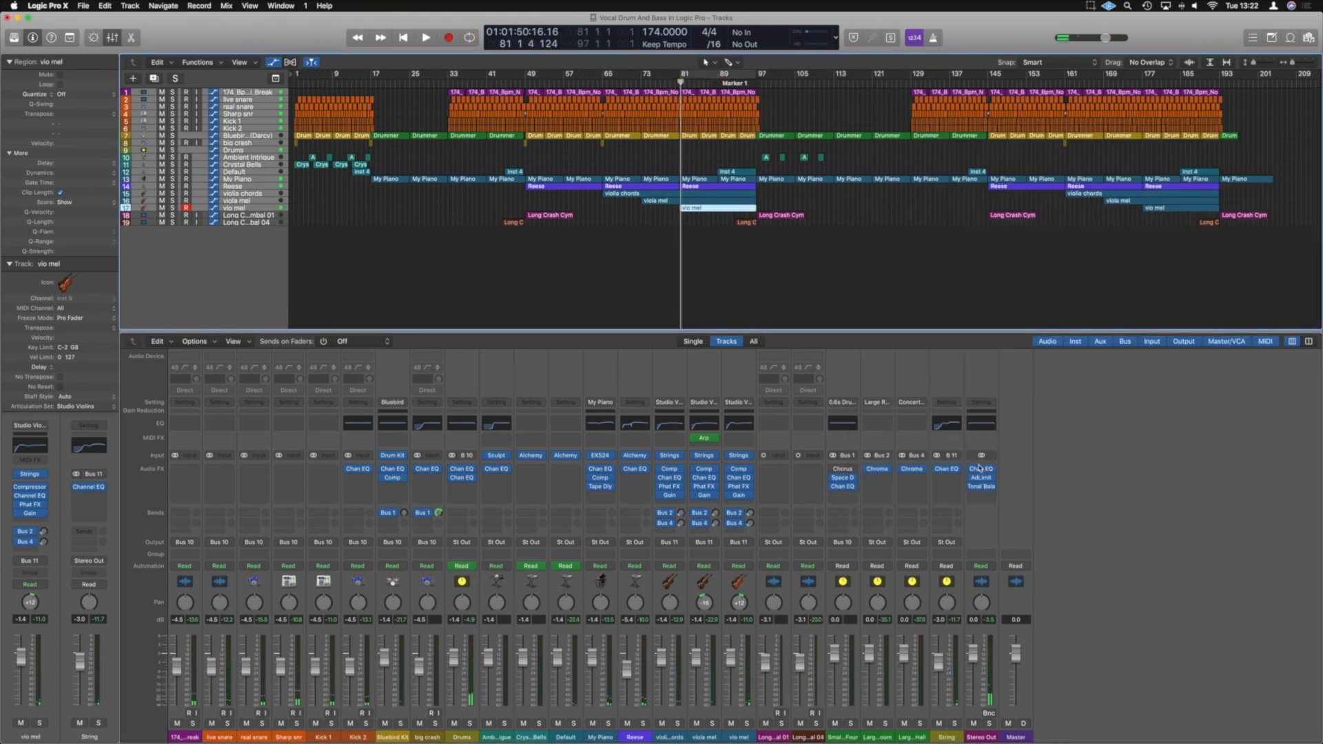
left_click(988, 486)
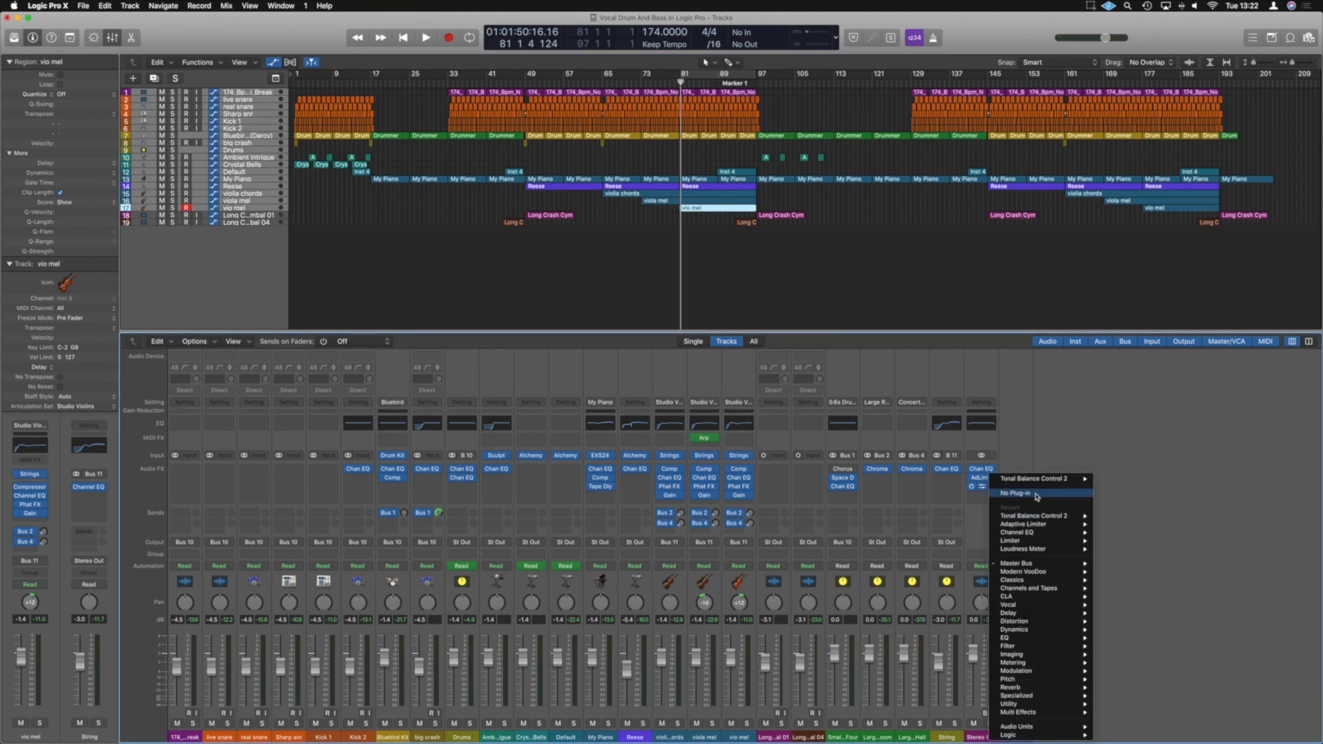
left_click(1037, 494)
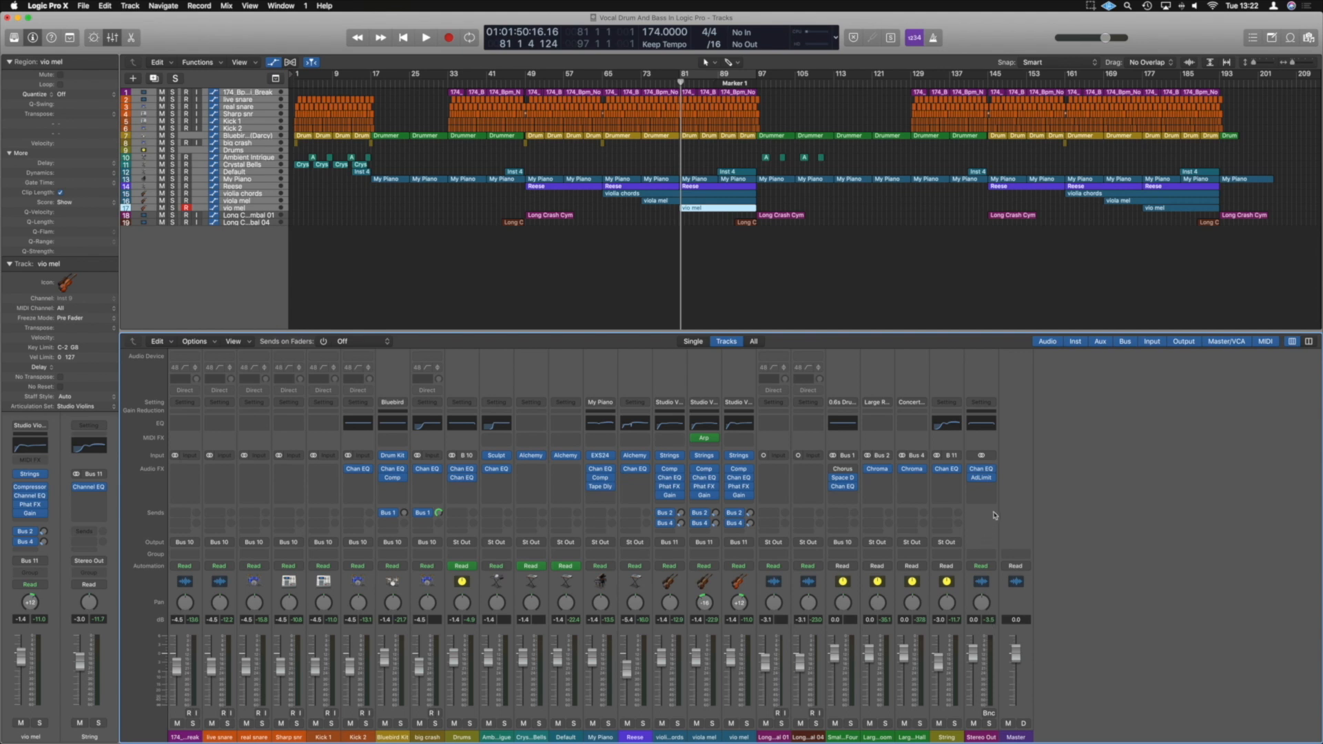
Step: Deselect the vio mel region and enlarge the track heights in the arrangement
left_click(774, 243)
scroll(773, 239, "up", 2)
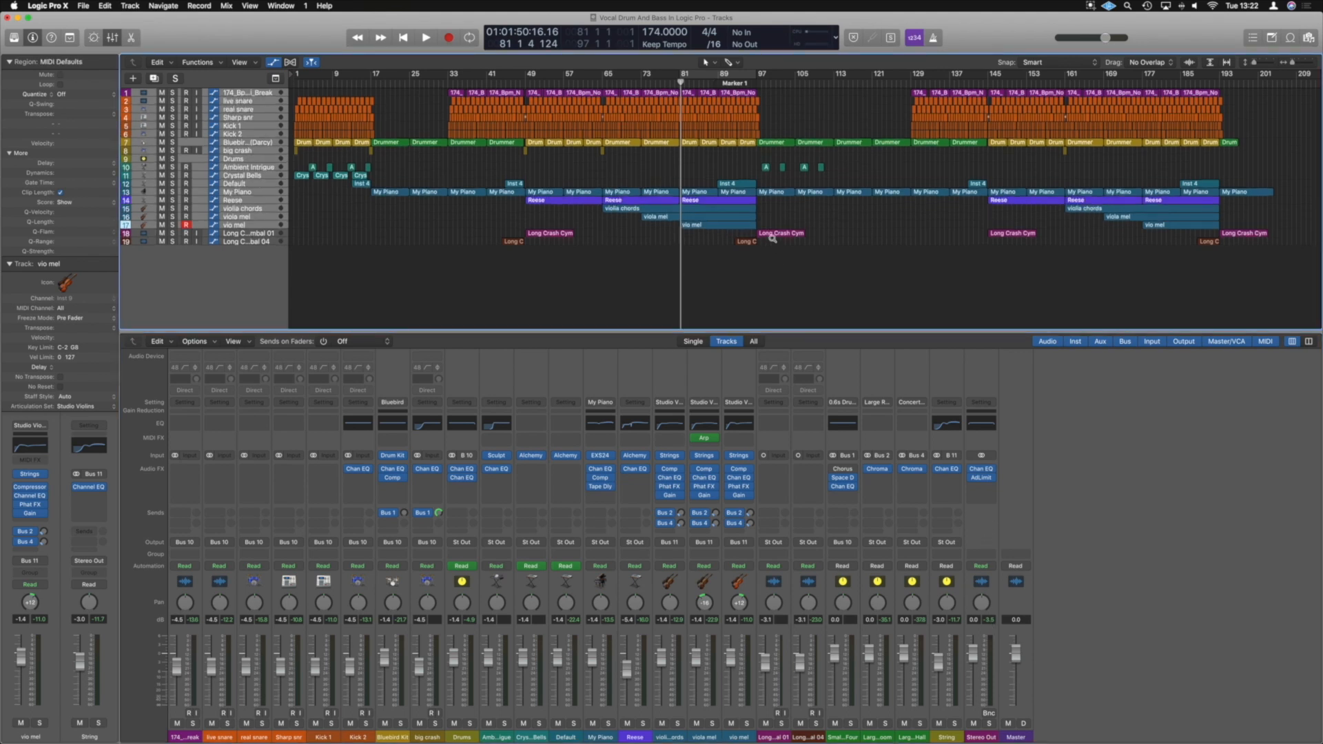
scroll(773, 238, "up", 2)
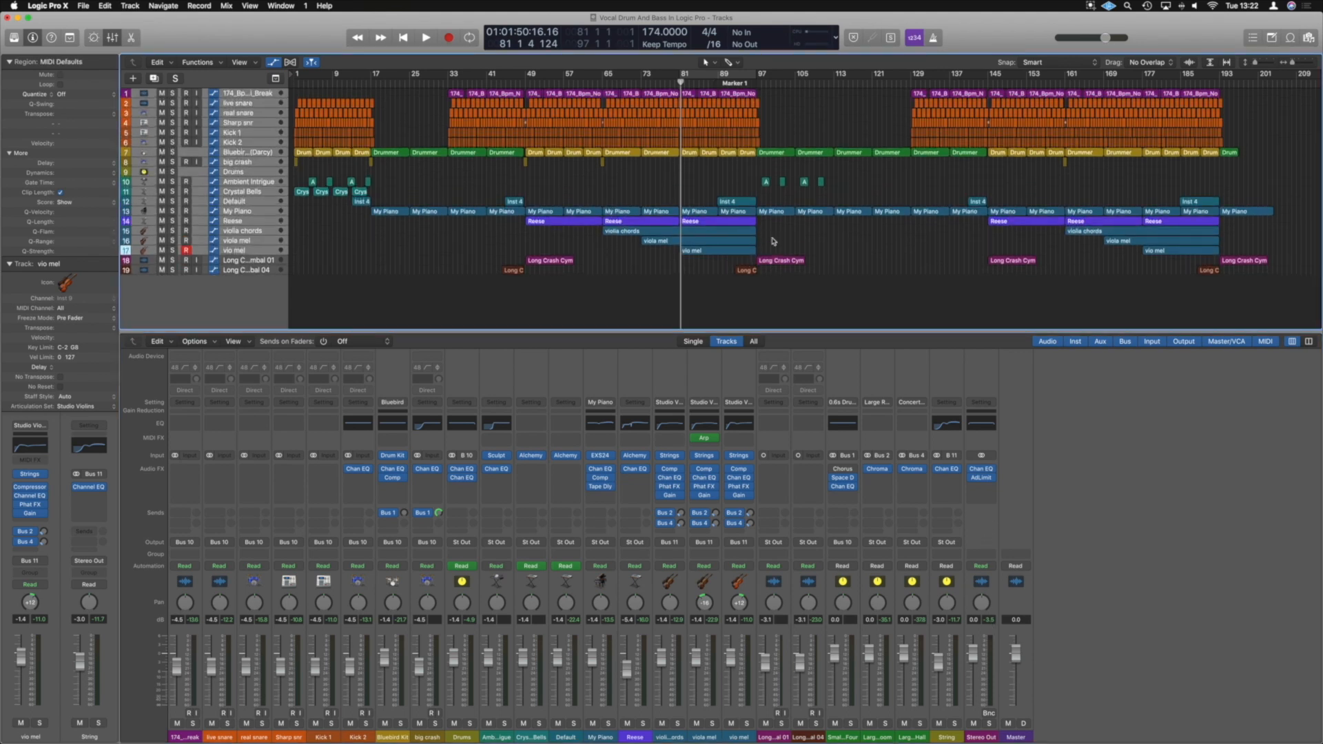